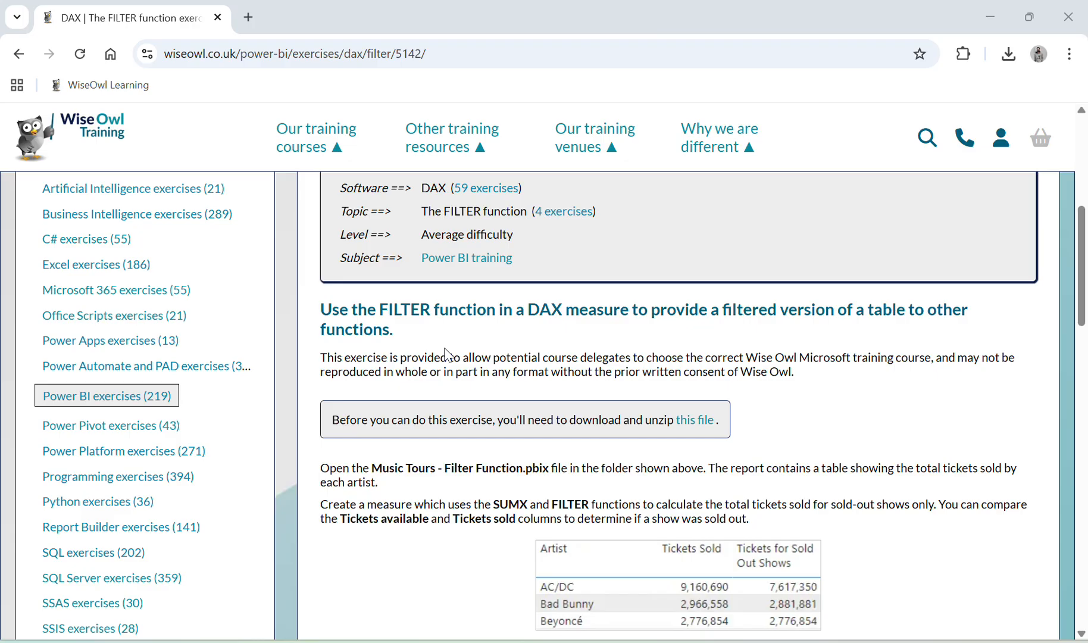
Step: Read the Wise Owl exercise's instruction to create a SUMX and FILTER measure totalling tickets for sold-out shows
{"action": "scroll", "coordinate": [447, 354], "scroll_direction": "down", "scroll_amount": 2}
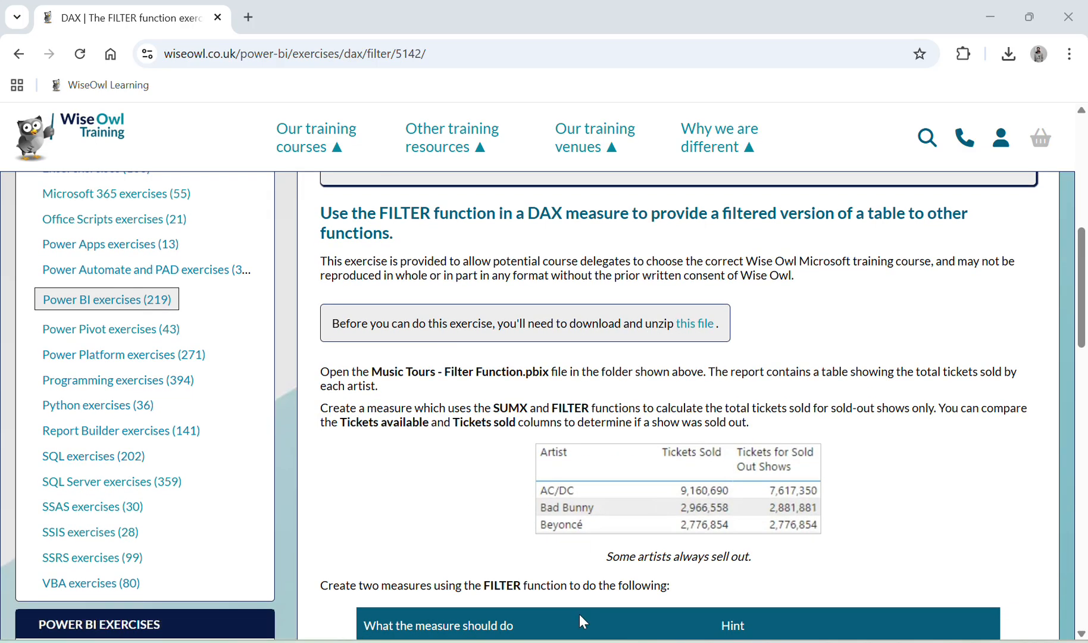
{"action": "key", "text": "alt+Tab"}
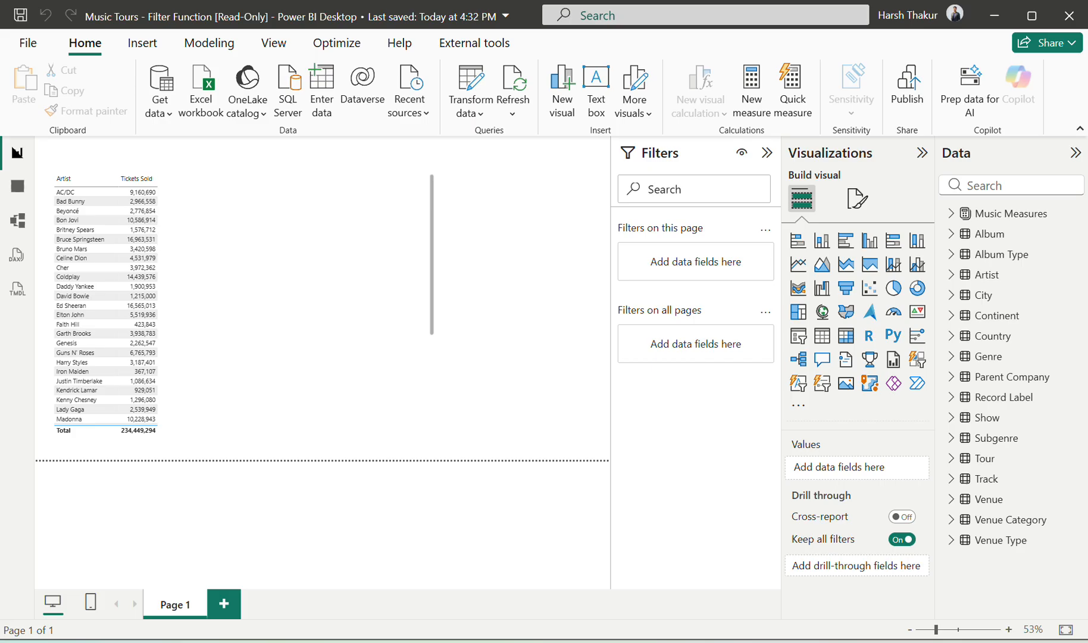
{"action": "key", "text": "alt+Tab"}
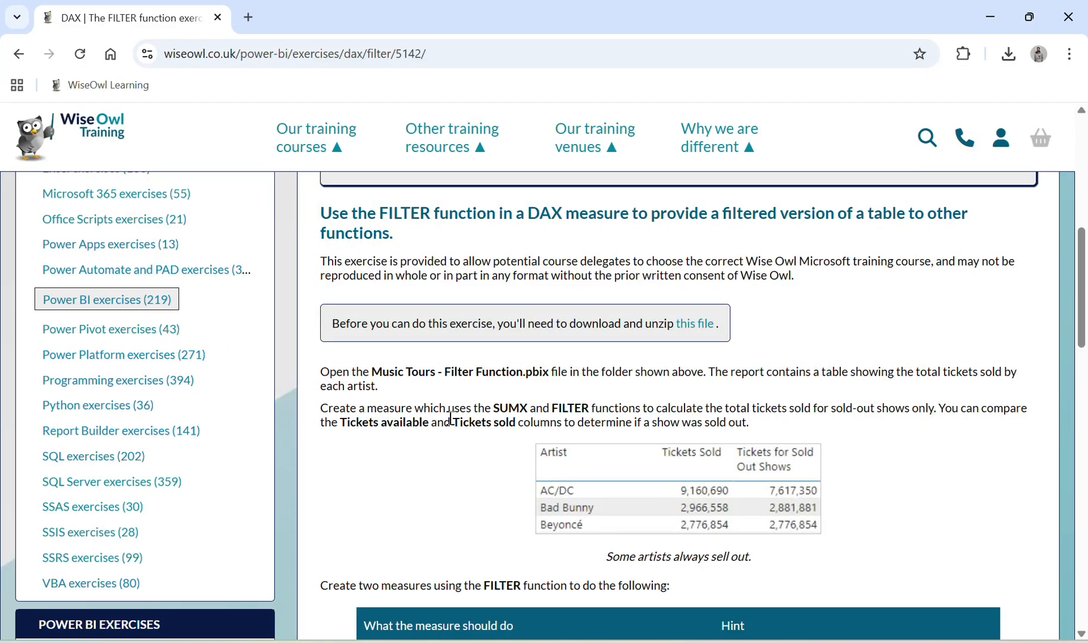
{"action": "scroll", "coordinate": [449, 416], "scroll_direction": "down", "scroll_amount": 1}
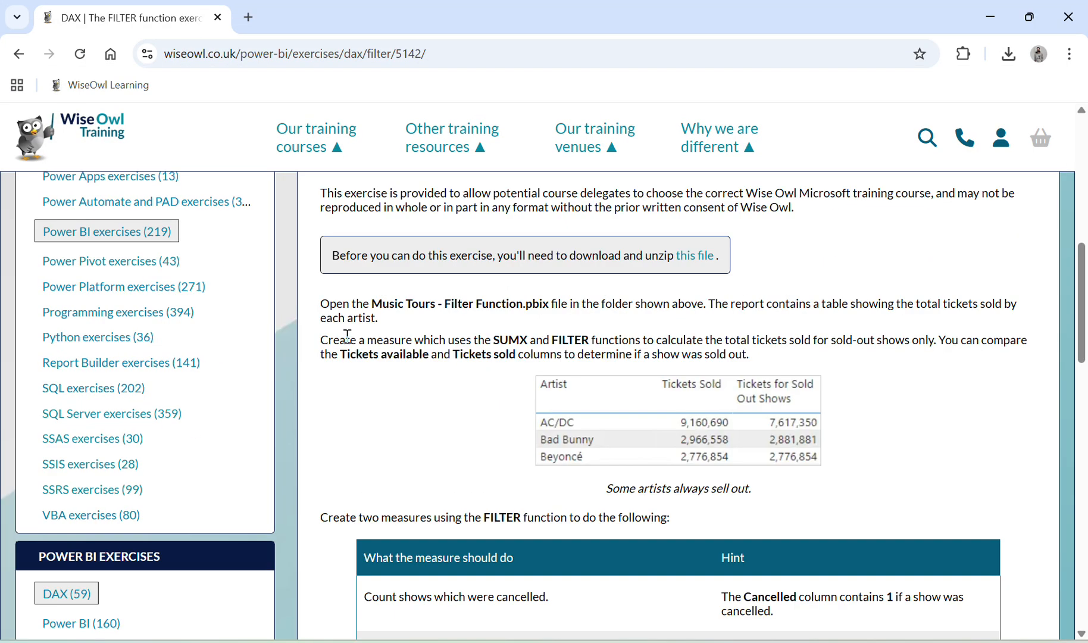
{"action": "left_click_drag", "start_coordinate": [346, 339], "coordinate": [853, 340]}
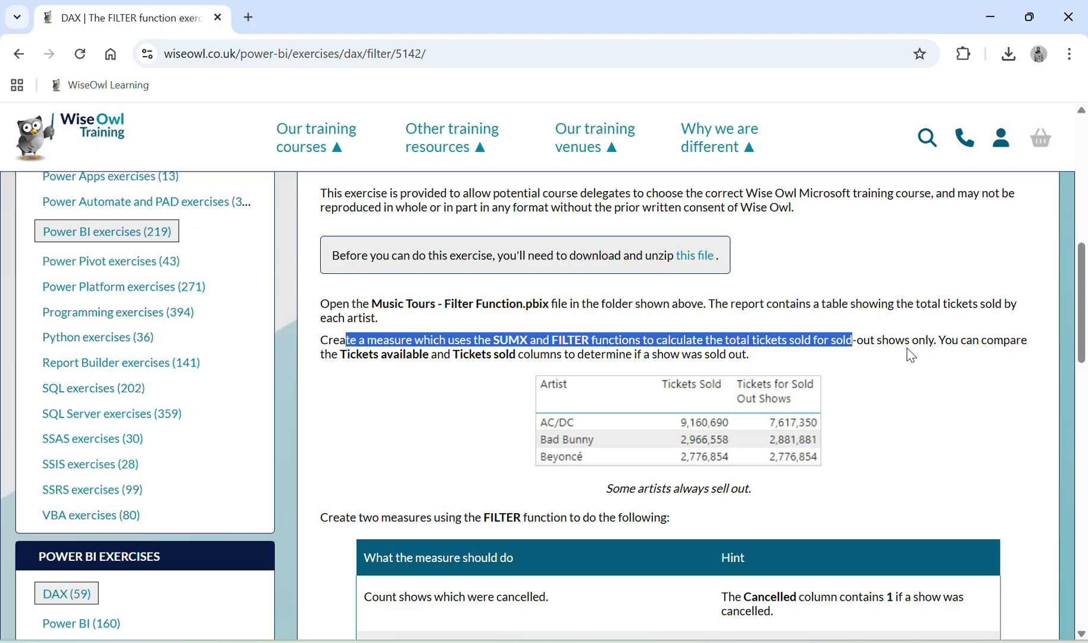
Step: Switch to Power BI Desktop and inspect the formulas of the Tickets Sold and Count Shows measures in Music Measures
{"action": "key", "text": "alt+Tab"}
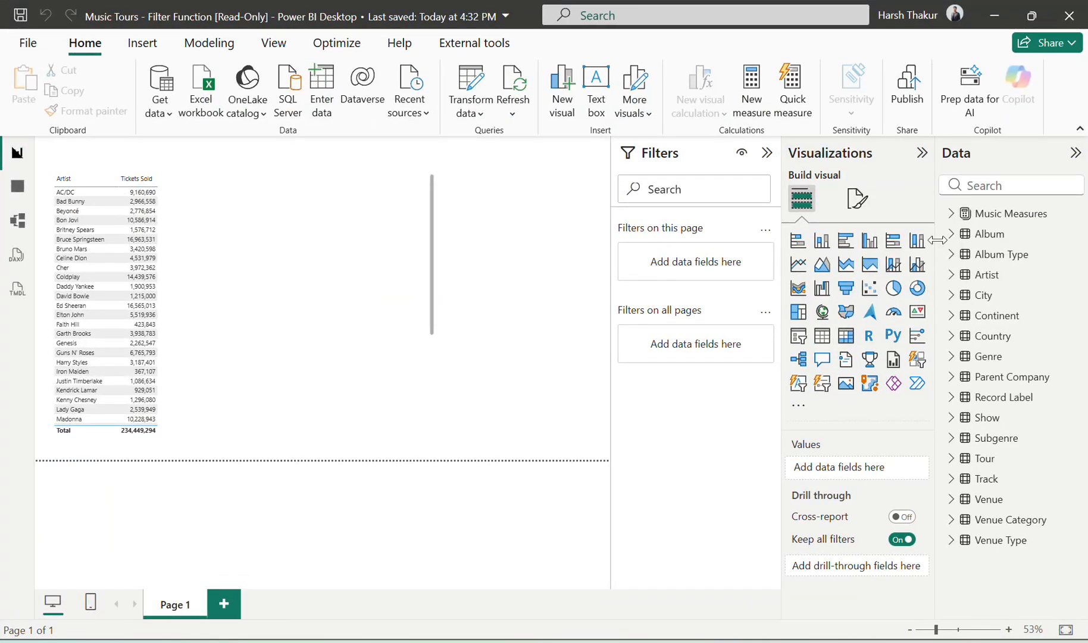
{"action": "key", "text": "alt+Tab"}
{"action": "key", "text": "alt+Tab"}
{"action": "left_click", "coordinate": [951, 218]}
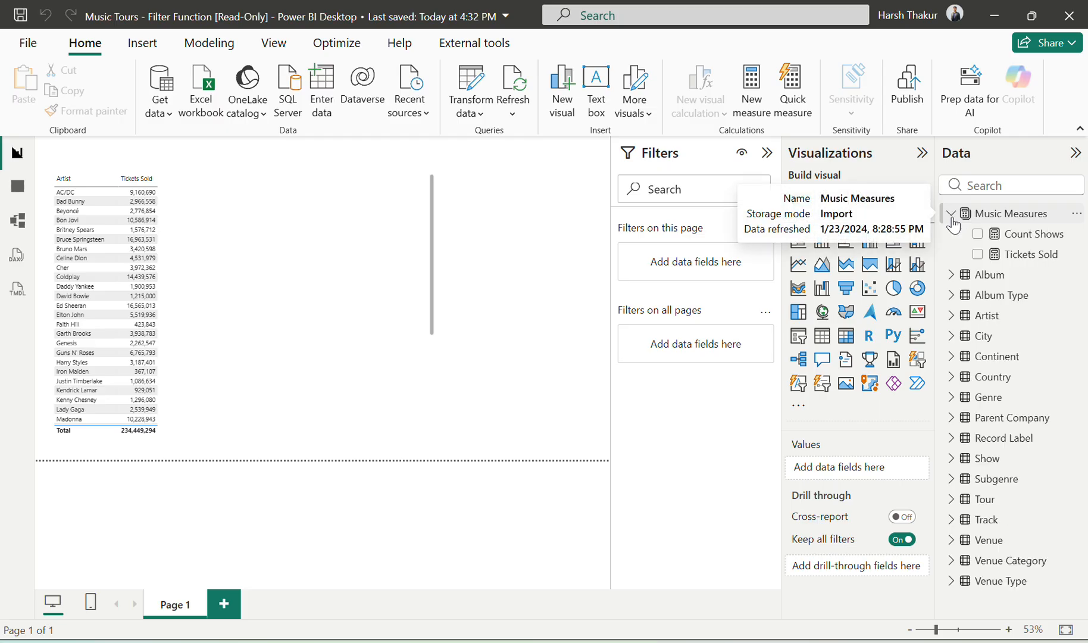
{"action": "left_click", "coordinate": [1004, 262]}
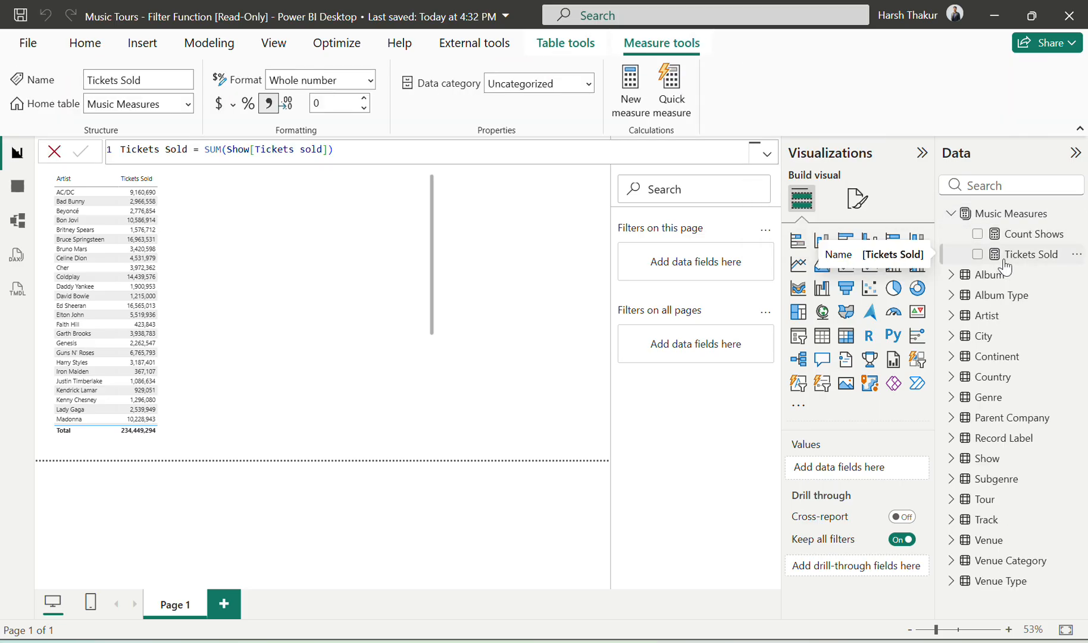
{"action": "left_click", "coordinate": [1030, 240]}
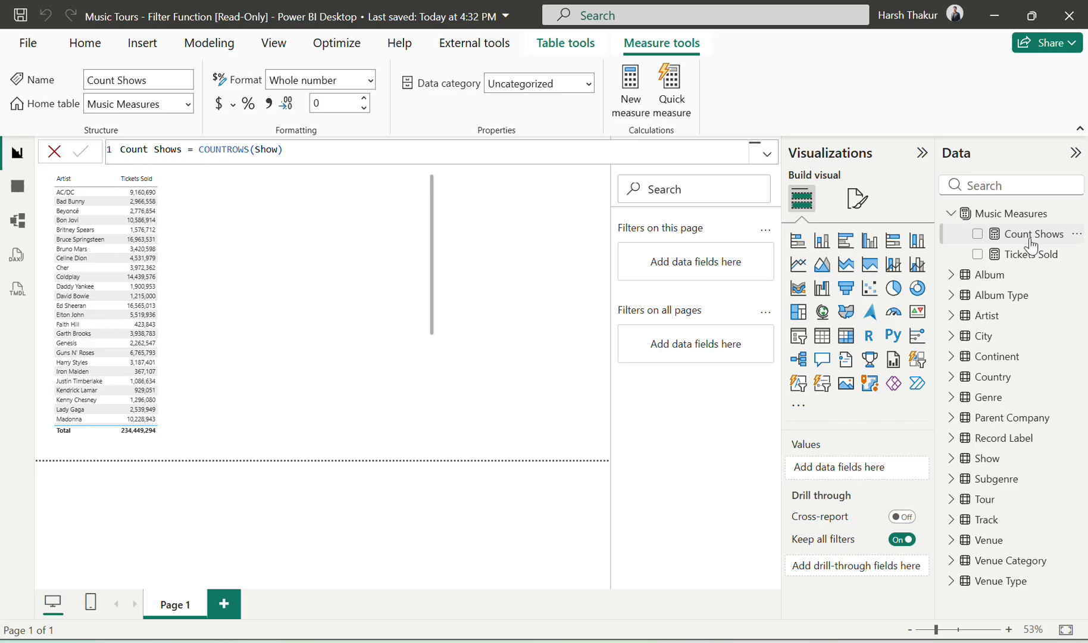
{"action": "left_click", "coordinate": [953, 214]}
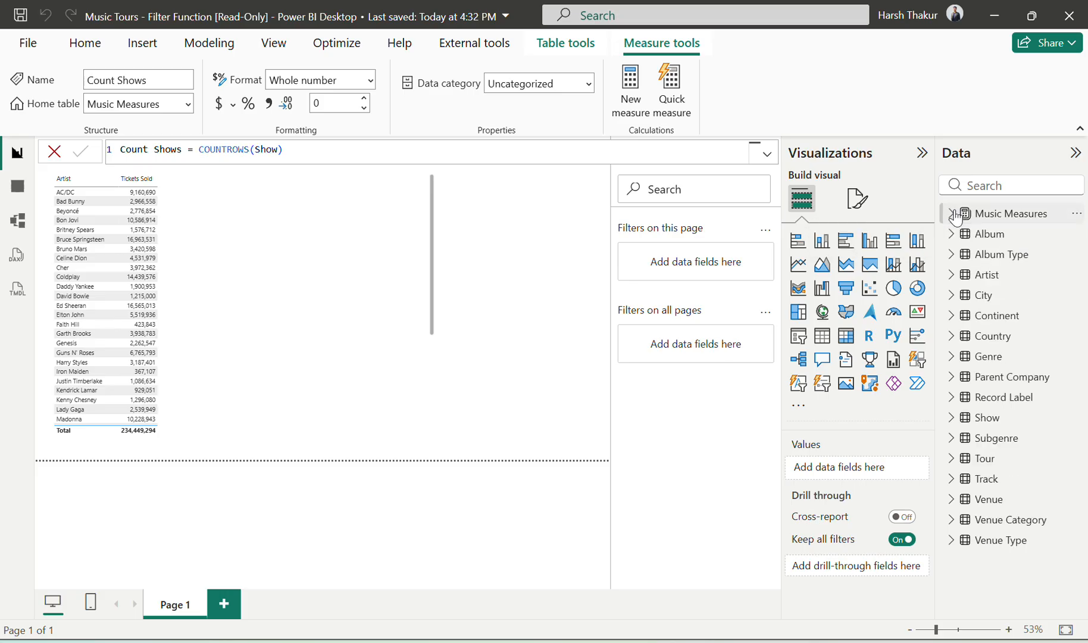
Step: Return to the exercise page in the browser and read the hint on comparing the Tickets available and Tickets sold columns
{"action": "key", "text": "alt+Tab"}
{"action": "scroll", "coordinate": [687, 340], "scroll_direction": "down", "scroll_amount": 2}
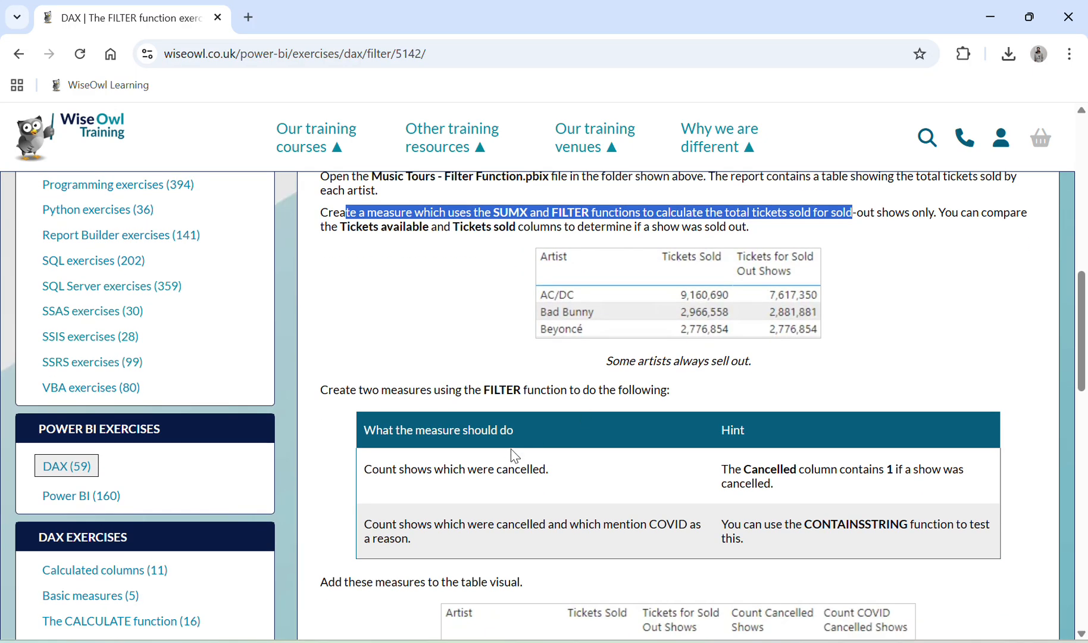
{"action": "scroll", "coordinate": [555, 368], "scroll_direction": "up", "scroll_amount": 1}
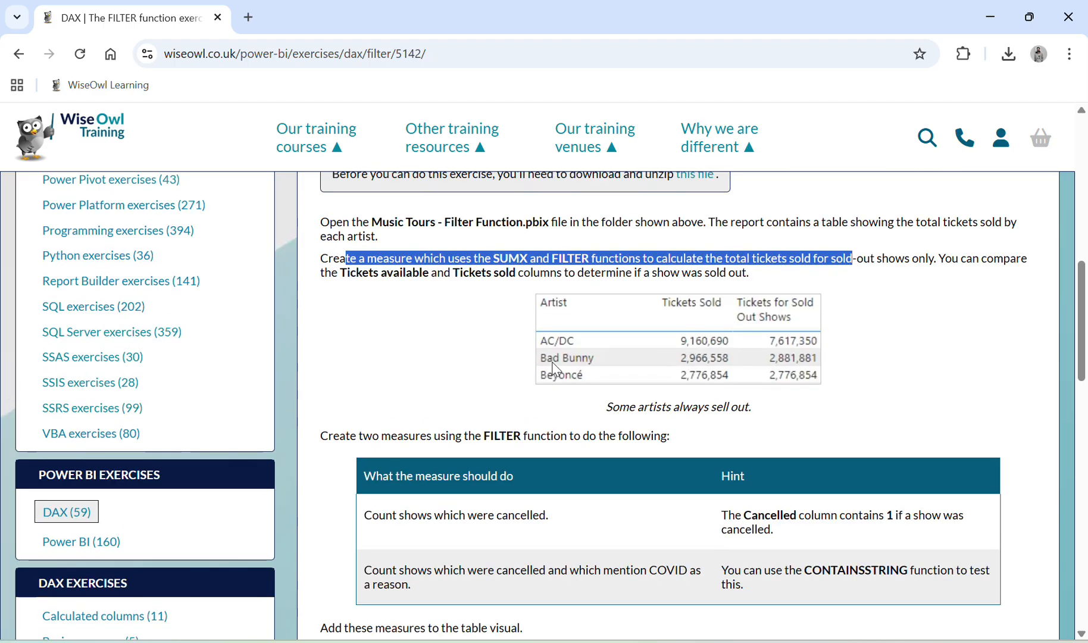
{"action": "left_click", "coordinate": [415, 275]}
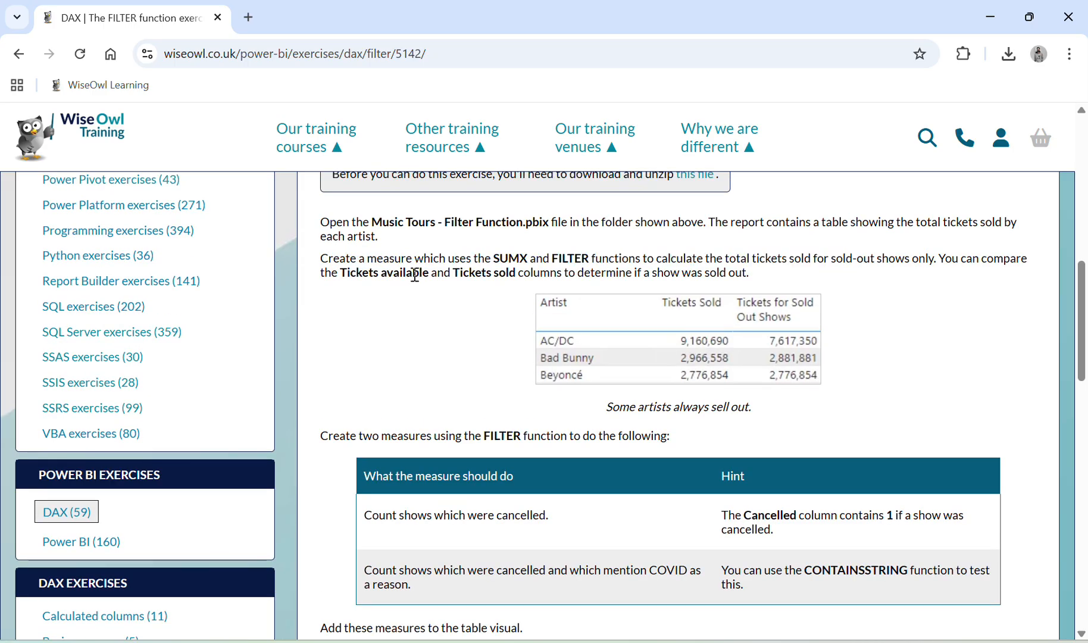
{"action": "left_click_drag", "start_coordinate": [415, 275], "coordinate": [438, 275]}
{"action": "left_click_drag", "start_coordinate": [327, 278], "coordinate": [572, 281]}
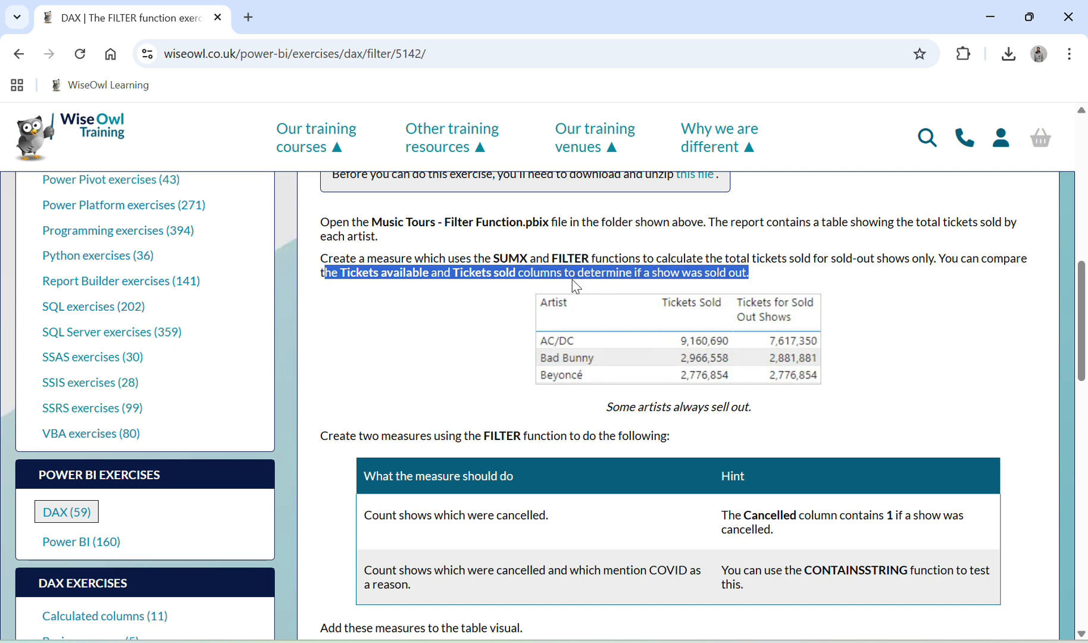
Step: In Power BI's table view, search the fields for "tick" and inspect Tickets available, Tickets sold and the Tickets Sold measure
{"action": "key", "text": "alt+Tab"}
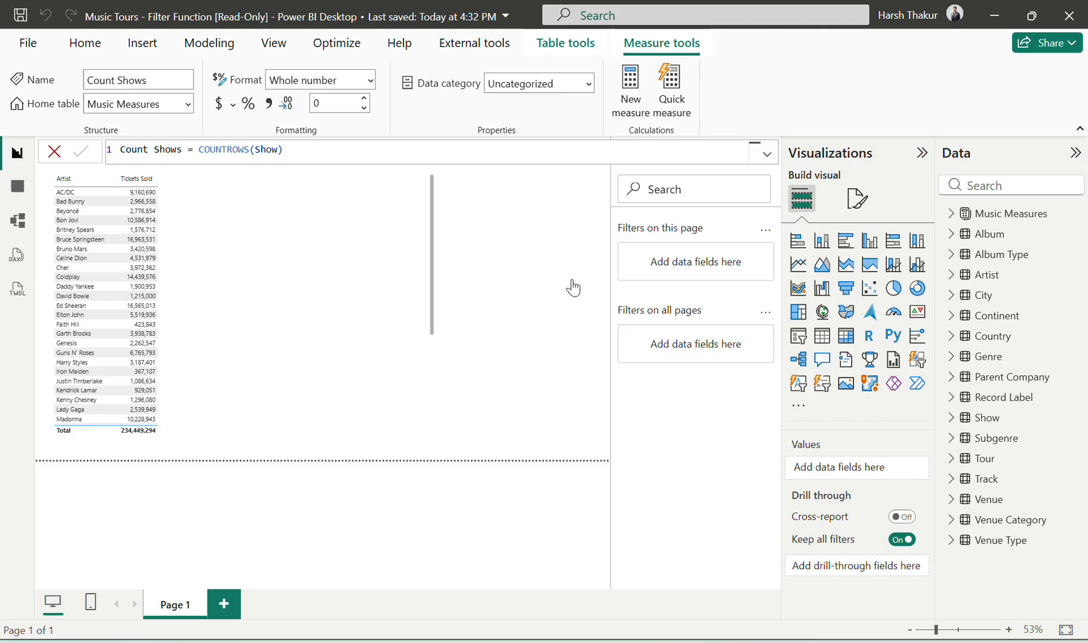
{"action": "left_click", "coordinate": [23, 186]}
{"action": "key", "text": "alt+Tab"}
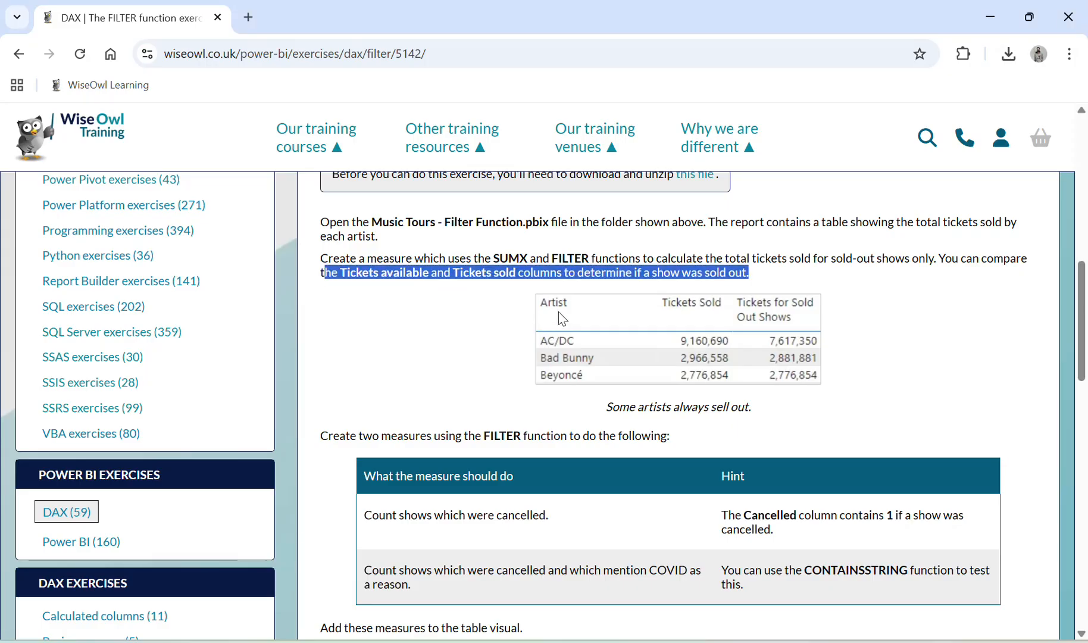
{"action": "key", "text": "alt+Tab"}
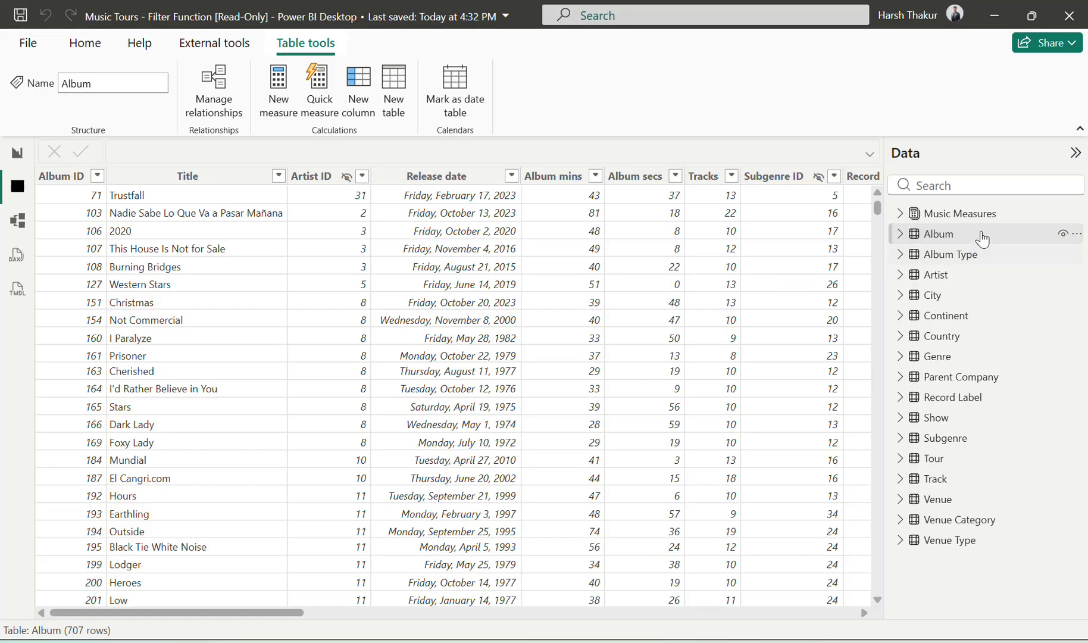
{"action": "left_click", "coordinate": [985, 184]}
{"action": "type", "text": "tick"}
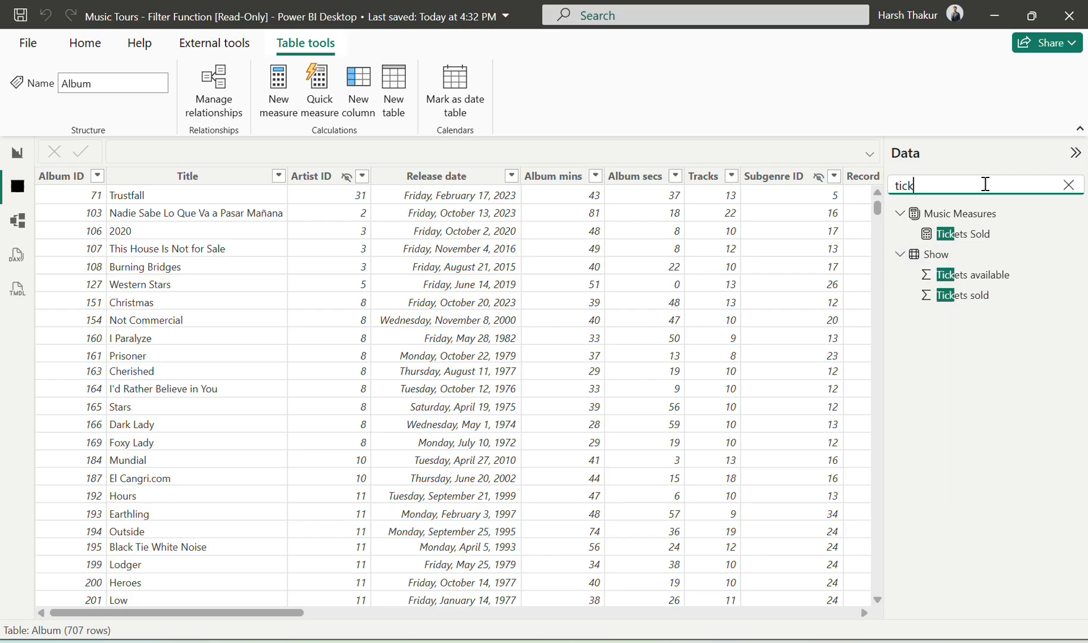
{"action": "left_click", "coordinate": [973, 276]}
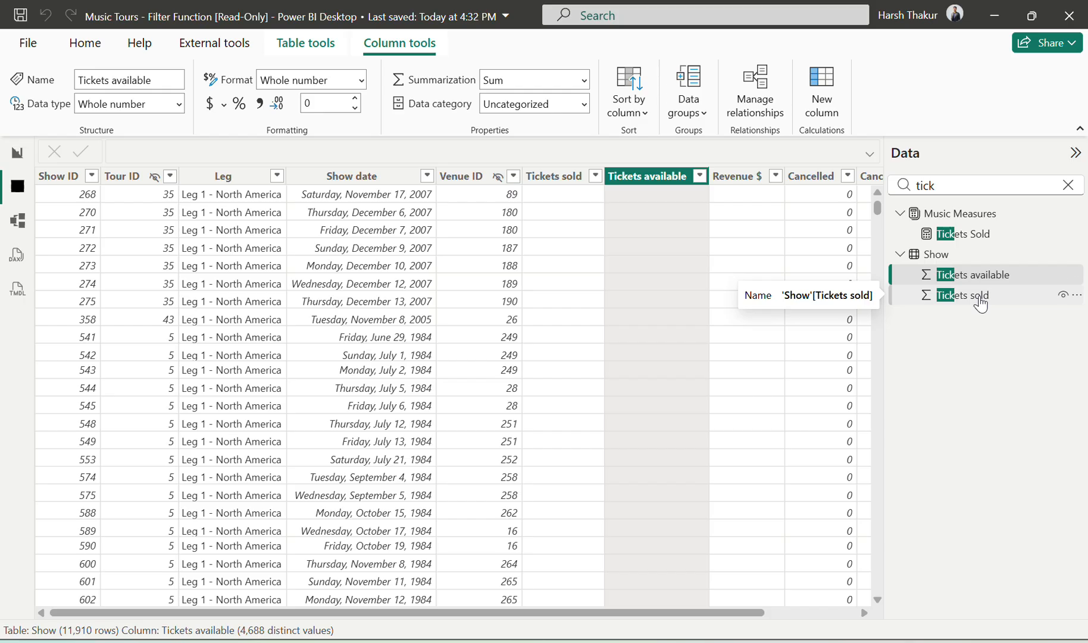
{"action": "left_click", "coordinate": [979, 299]}
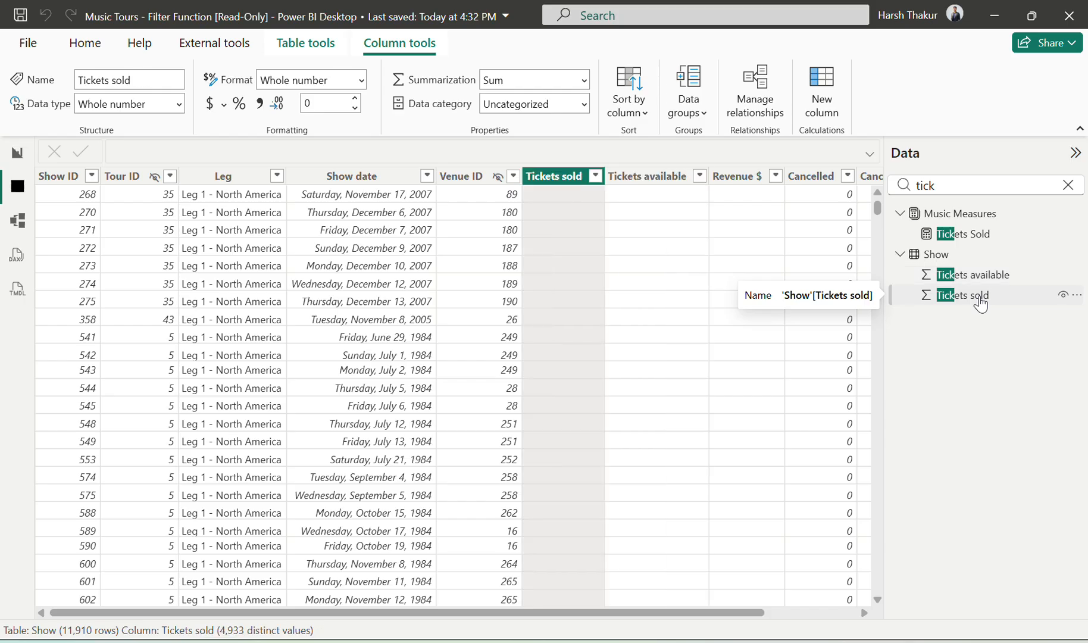
{"action": "left_click", "coordinate": [964, 236]}
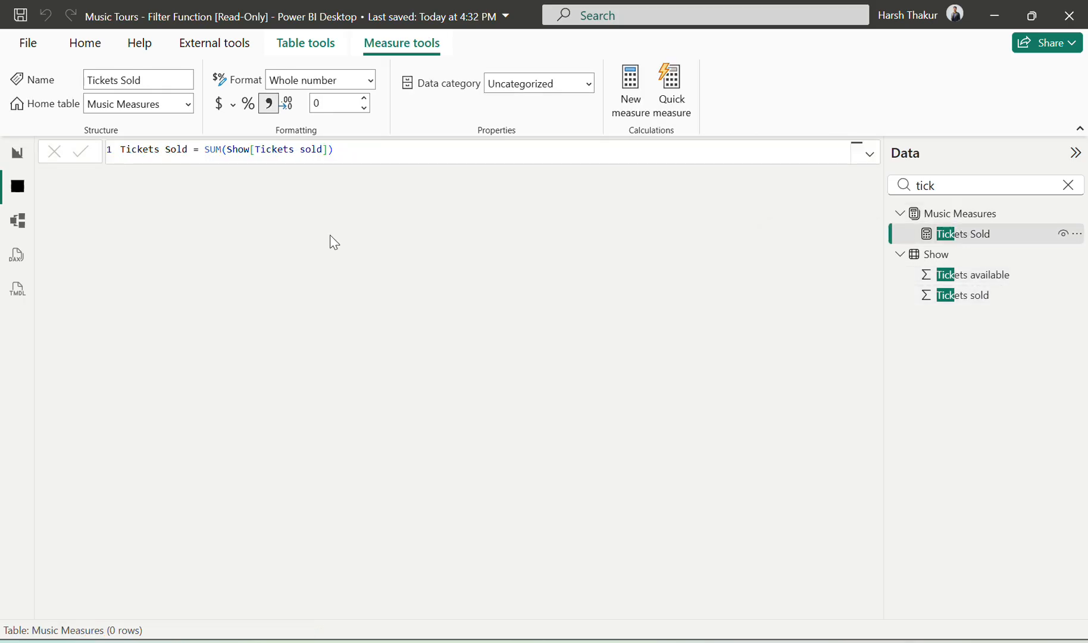
Step: Back in the report view, add a Music Measures measure defined as Ticket Availbale = SUM(Show[Tickets available])
{"action": "left_click", "coordinate": [17, 153]}
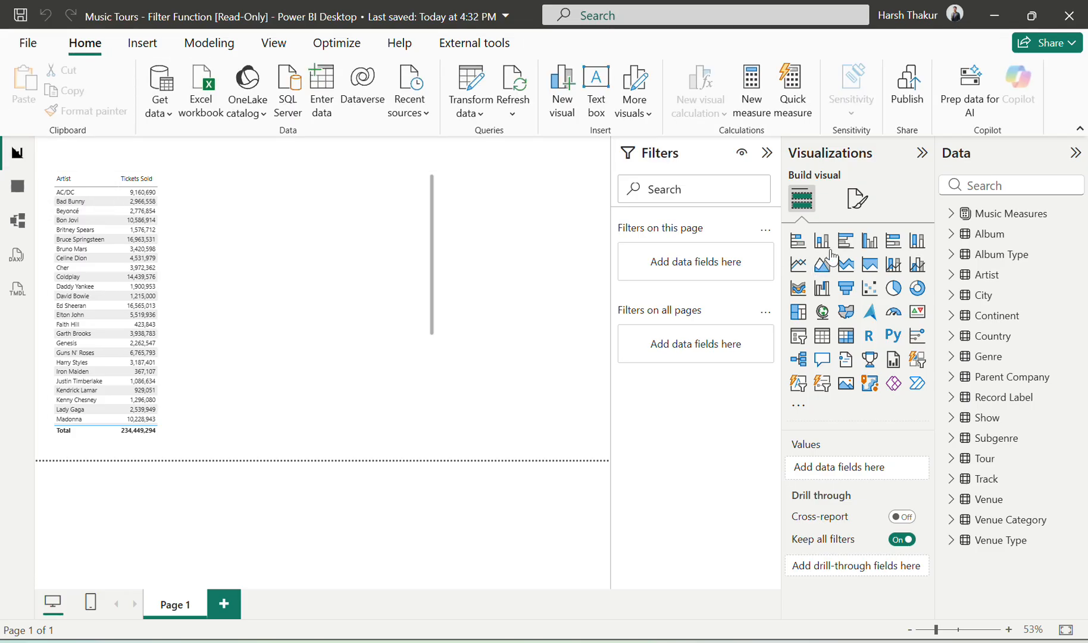
{"action": "left_click", "coordinate": [950, 213]}
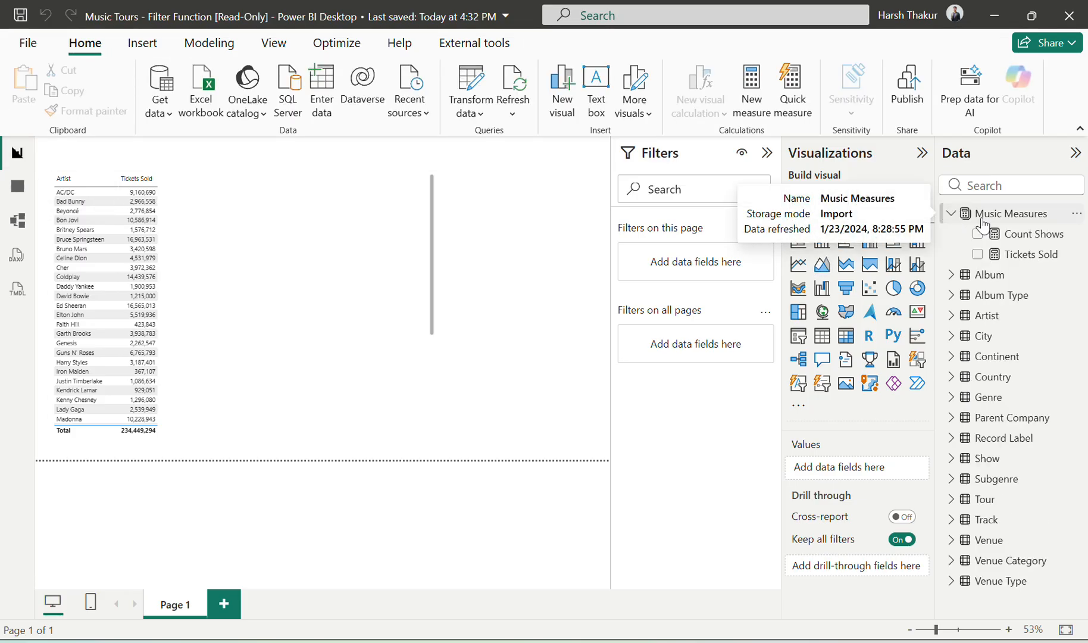
{"action": "left_click", "coordinate": [1076, 214]}
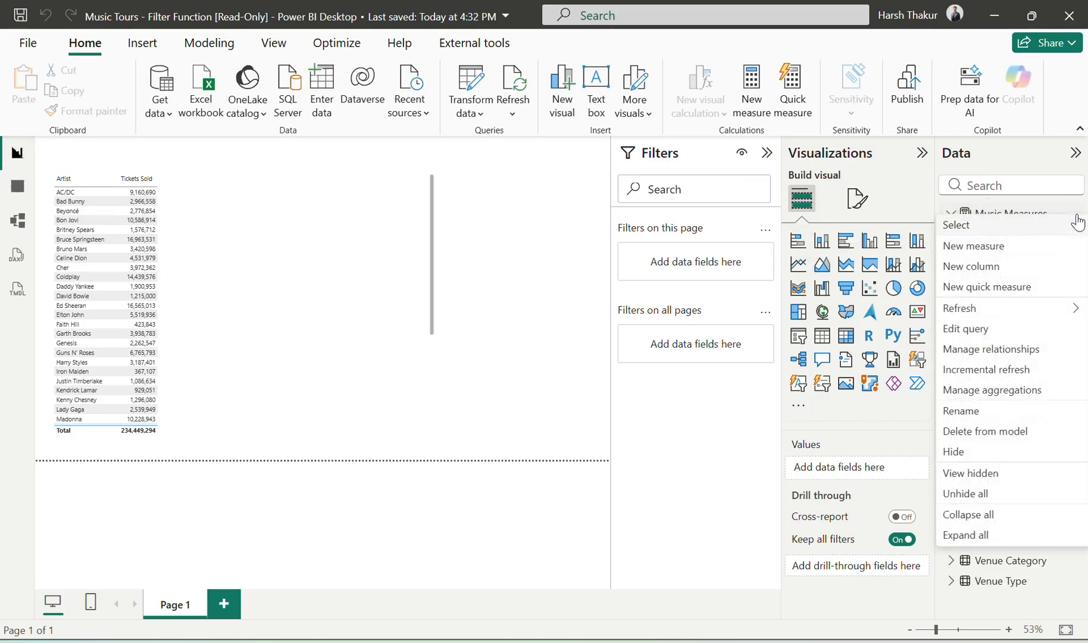
{"action": "left_click", "coordinate": [1020, 255]}
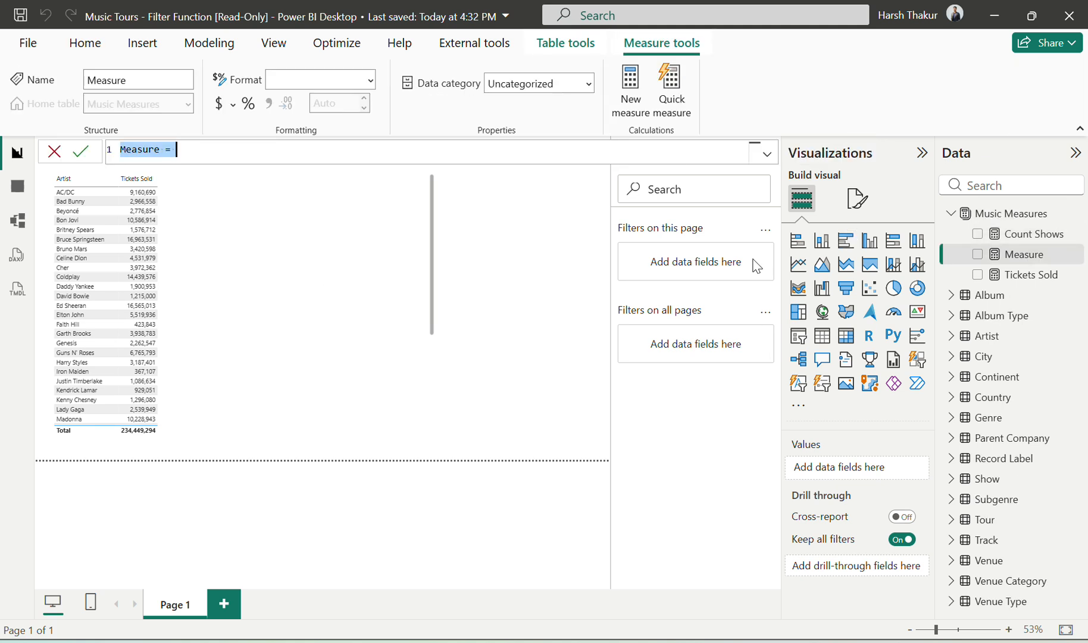
{"action": "type", "text": "Ticket "}
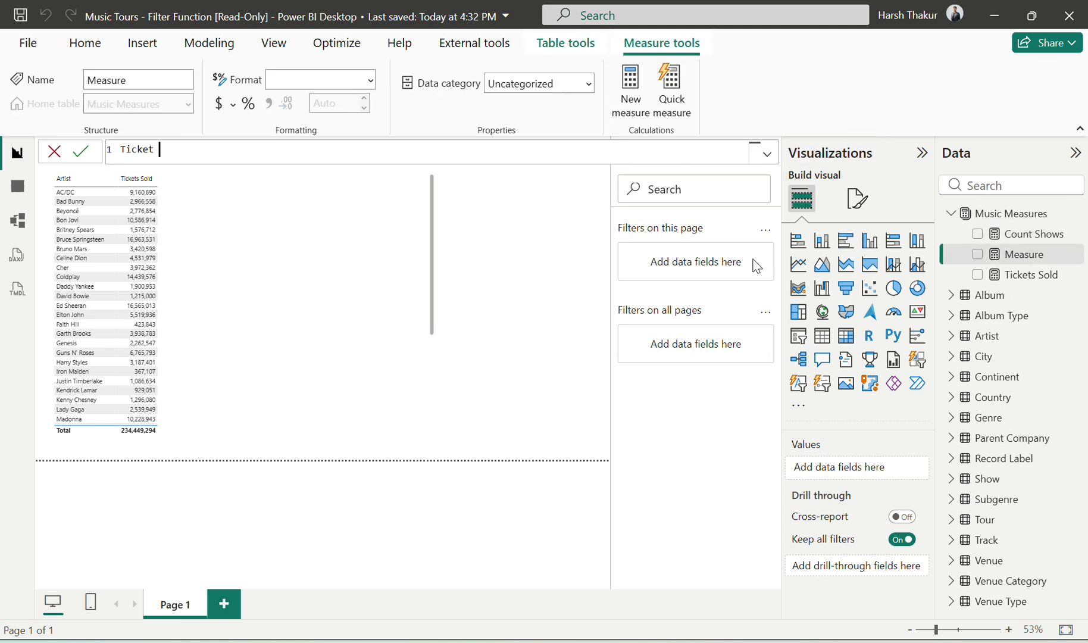
{"action": "type", "text": "Availbale = SUM("}
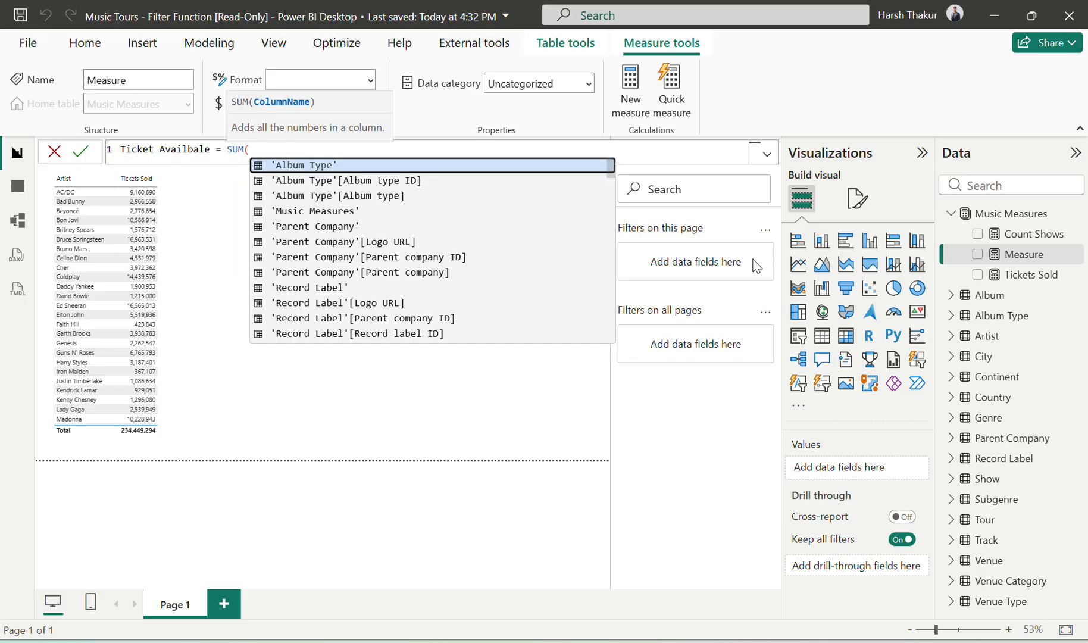
{"action": "type", "text": "tick"}
{"action": "key", "text": "Tab"}
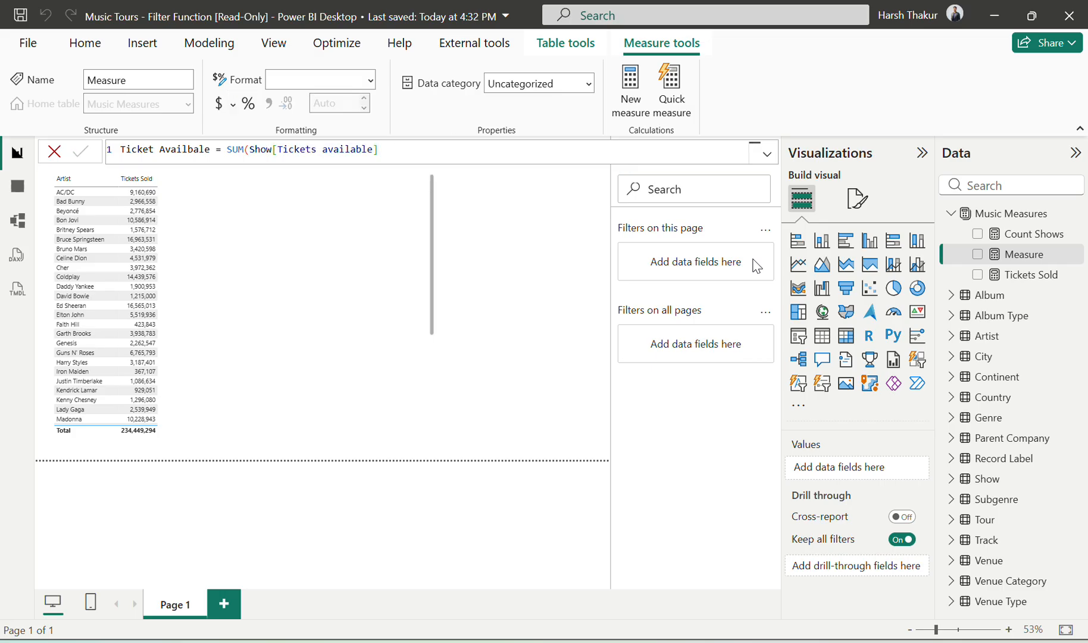
{"action": "key", "text": "Return"}
Step: Review the Tickets Sold and Ticket Availbale formulas, then compare the report with the exercise's sold-out shows instructions and sample table
{"action": "left_click", "coordinate": [1005, 289]}
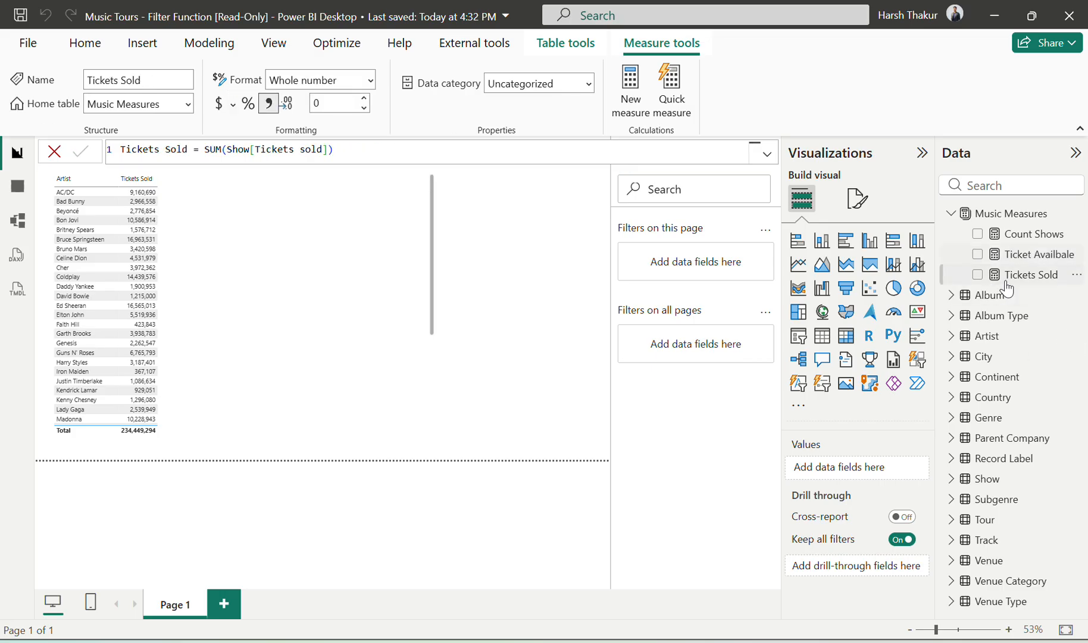
{"action": "left_click", "coordinate": [1024, 254]}
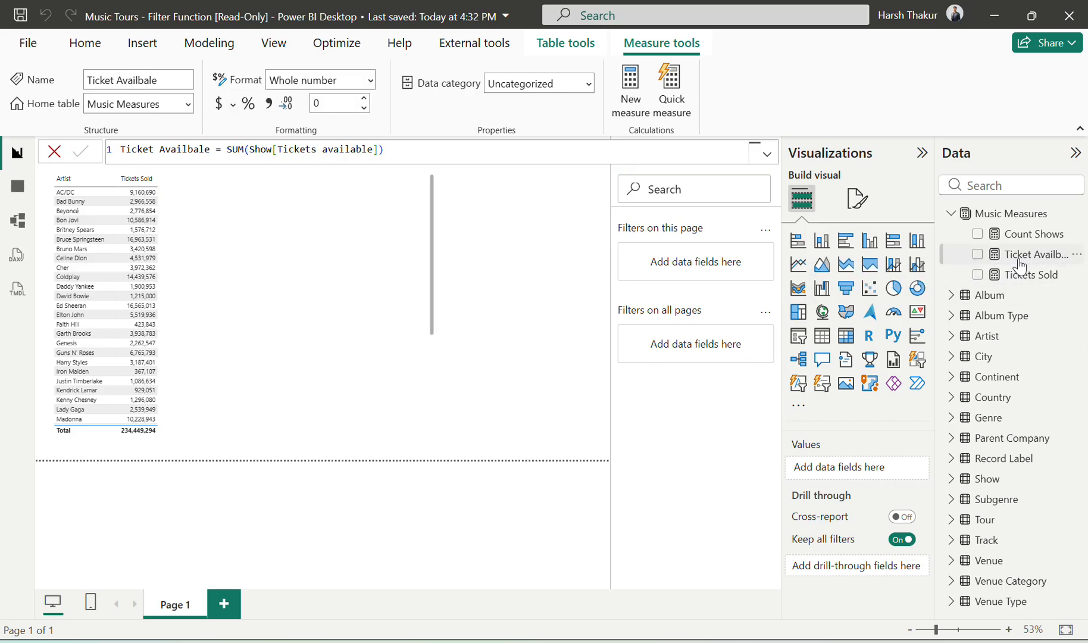
{"action": "key", "text": "alt+Tab"}
{"action": "scroll", "coordinate": [753, 326], "scroll_direction": "up", "scroll_amount": 1}
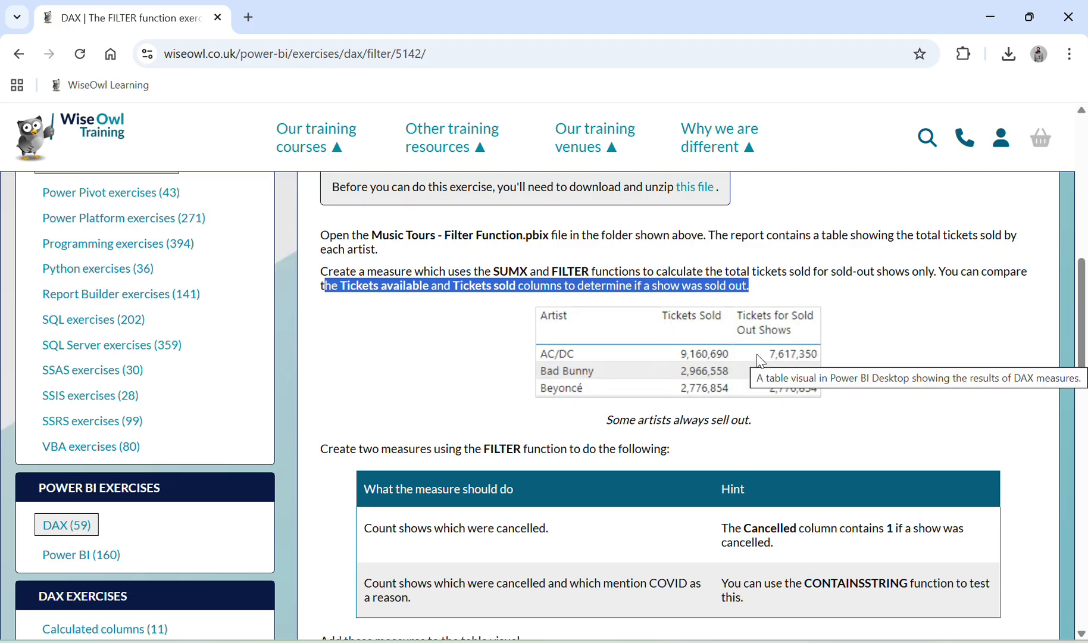
{"action": "key", "text": "alt+Tab"}
{"action": "key", "text": "alt+Tab"}
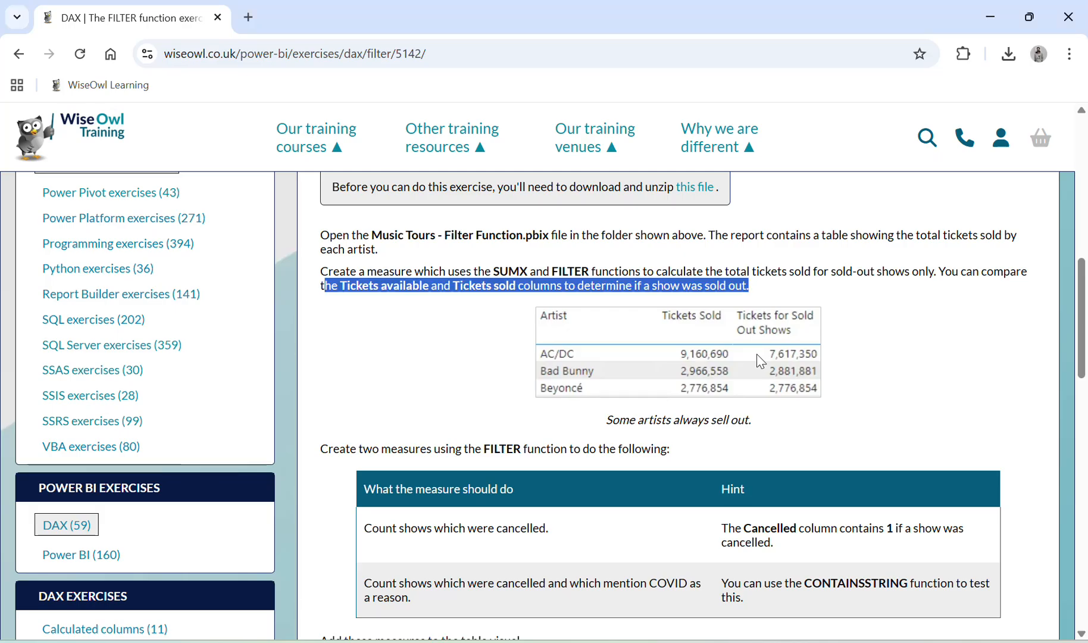
{"action": "key", "text": "alt+Tab"}
{"action": "key", "text": "alt+Tab"}
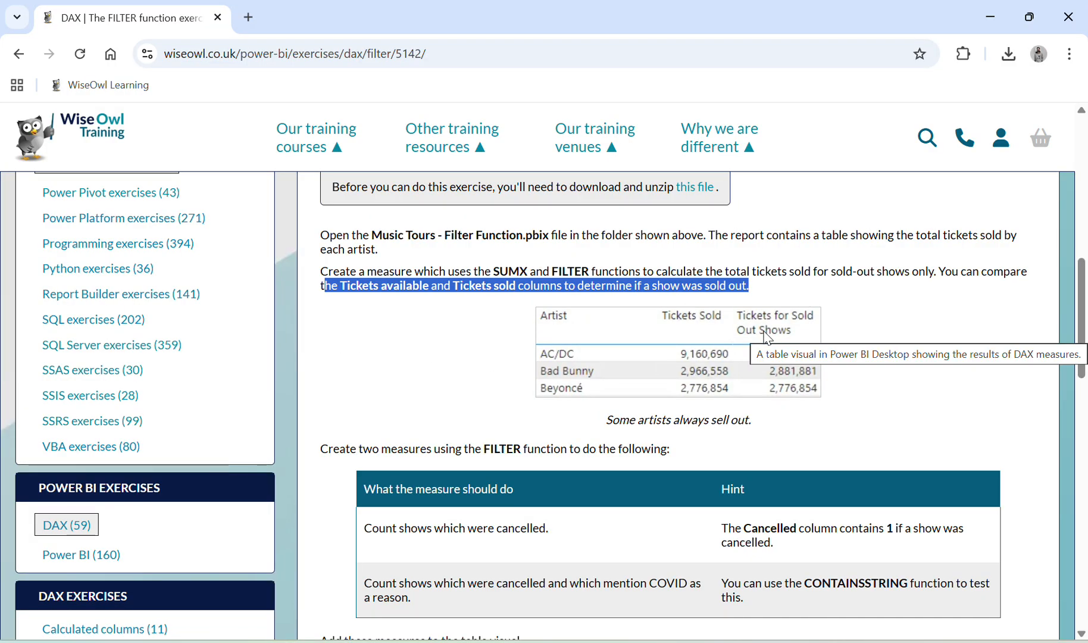
{"action": "key", "text": "alt+Tab"}
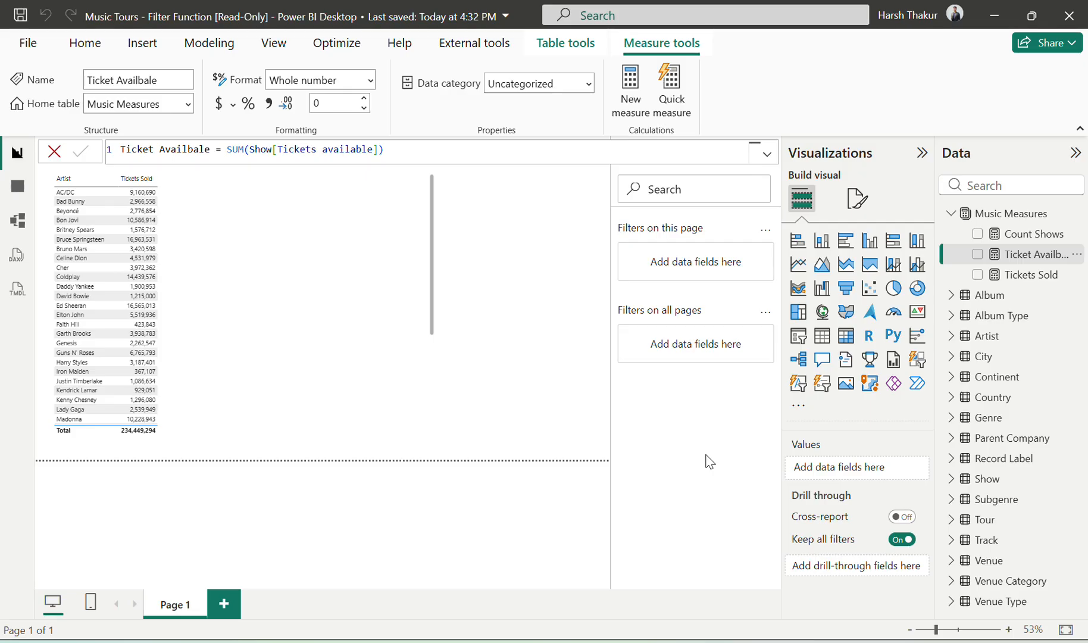
{"action": "key", "text": "alt+Tab"}
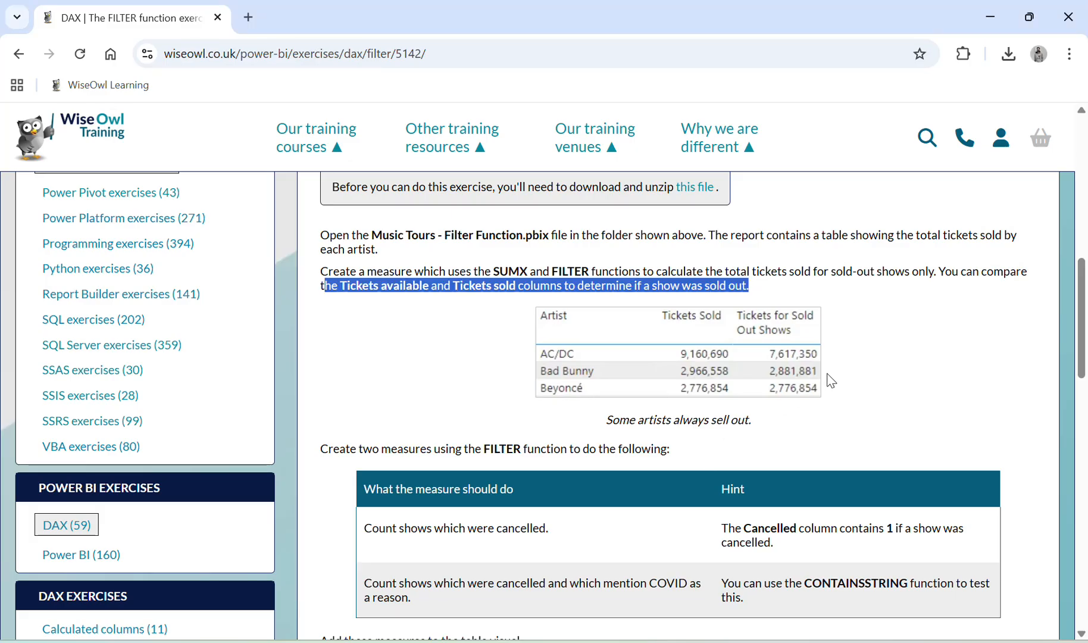
Step: Switch to Power BI and start a Music Measures measure named Tockets for Sold out shows, beginning its formula with CALCULATE
{"action": "key", "text": "alt+Tab"}
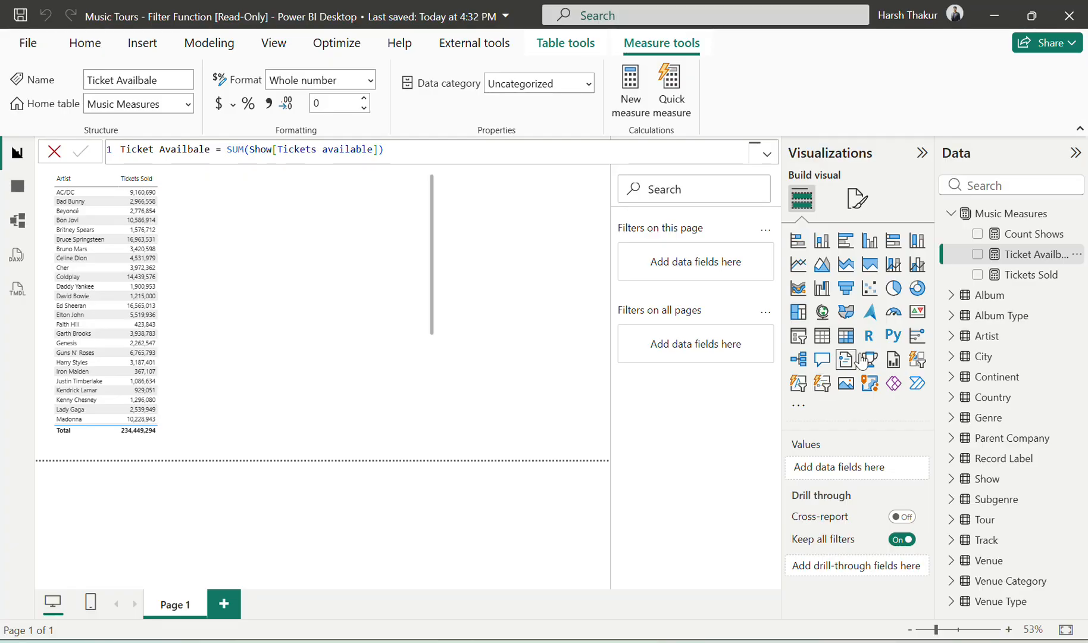
{"action": "left_click", "coordinate": [1077, 214]}
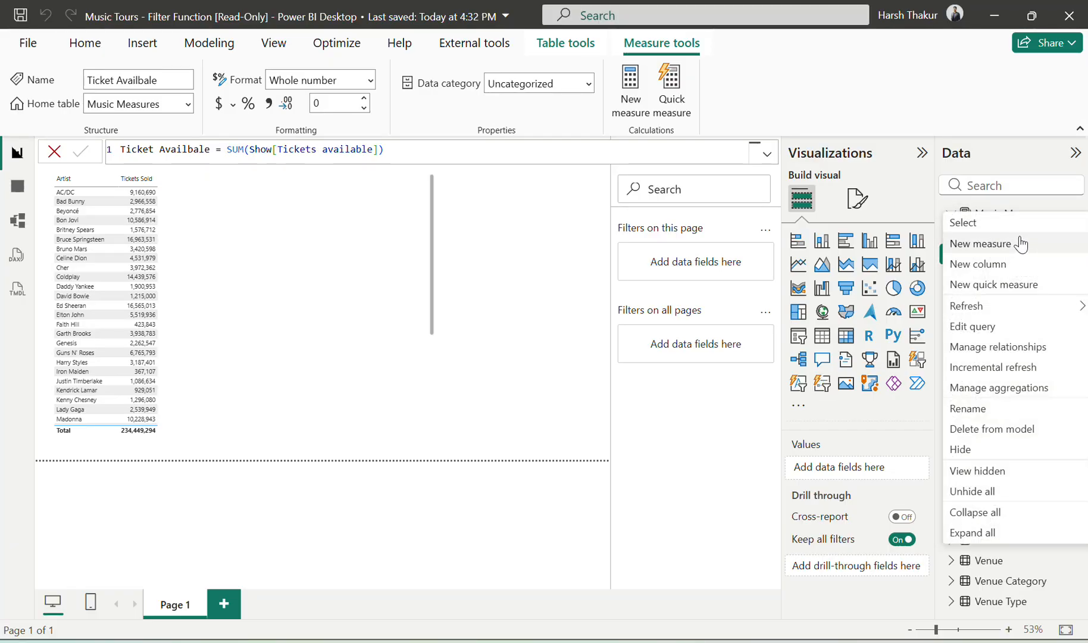
{"action": "key", "text": "Escape"}
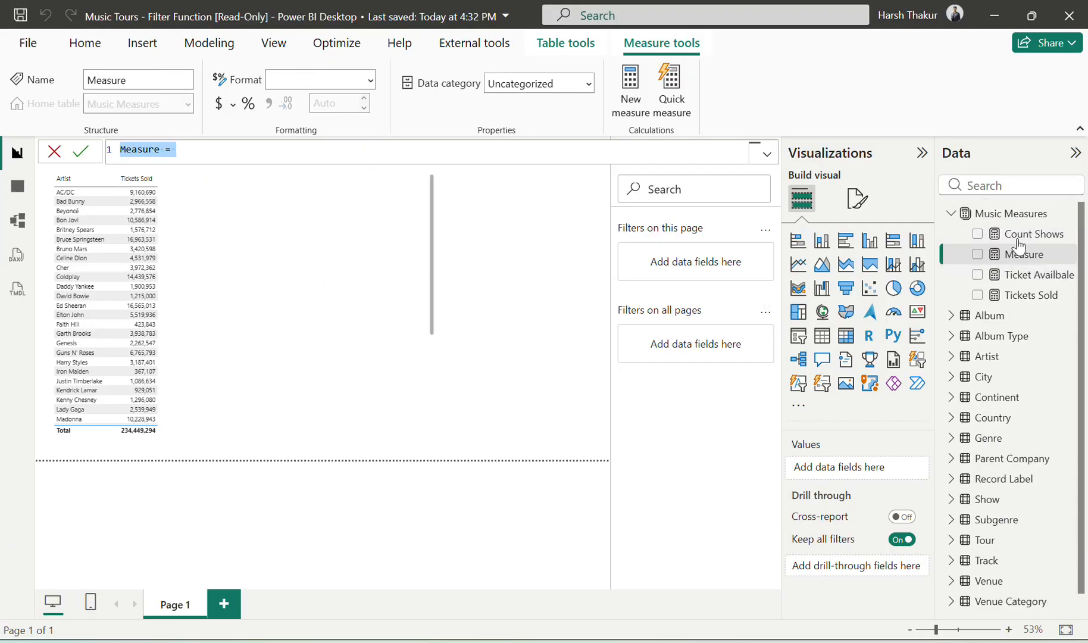
{"action": "type", "text": "Tockets fo"}
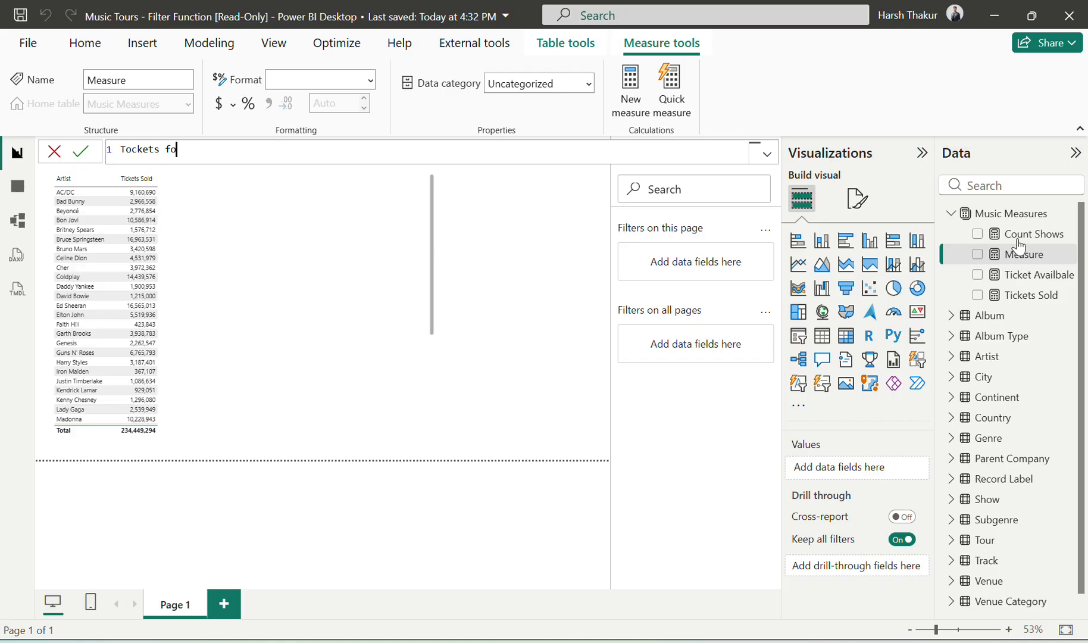
{"action": "type", "text": "r Sold out shows = CALCULATE("}
Step: Check the required functions on the exercise page and nest SUMX inside the measure's CALCULATE
{"action": "key", "text": "alt+Tab"}
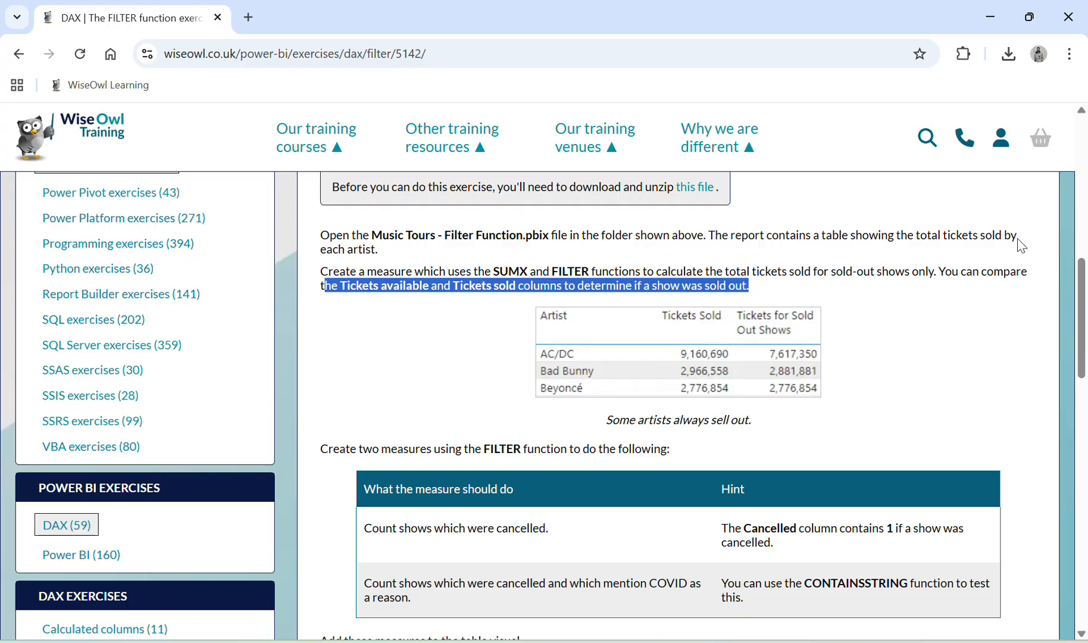
{"action": "key", "text": "alt+Tab"}
{"action": "type", "text": "sum"}
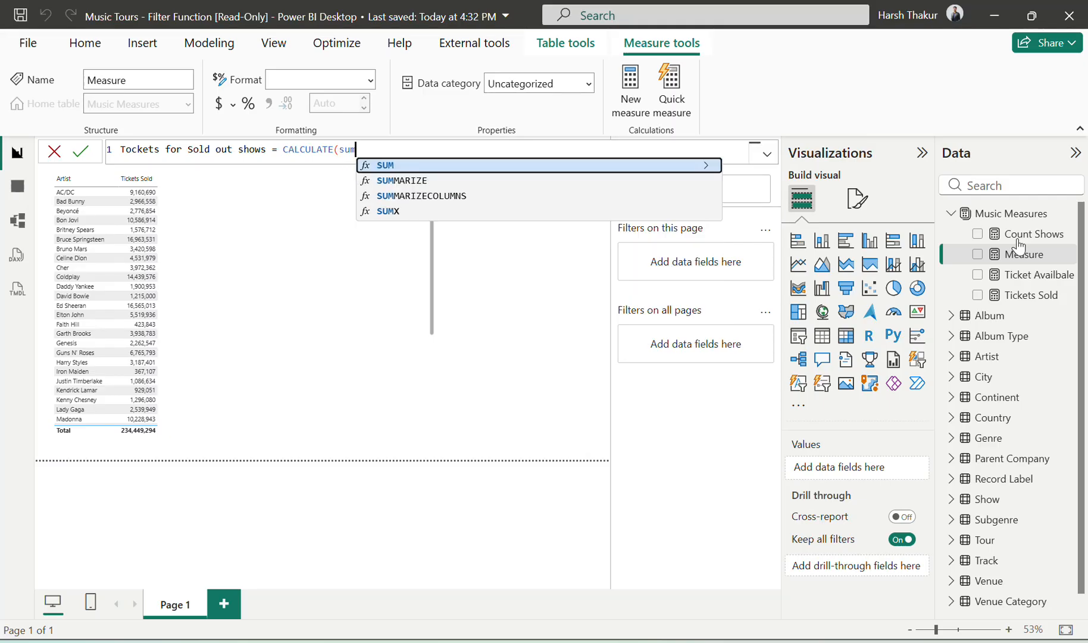
{"action": "key", "text": "Down"}
{"action": "key", "text": "Down"}
{"action": "key", "text": "Down"}
{"action": "key", "text": "Tab"}
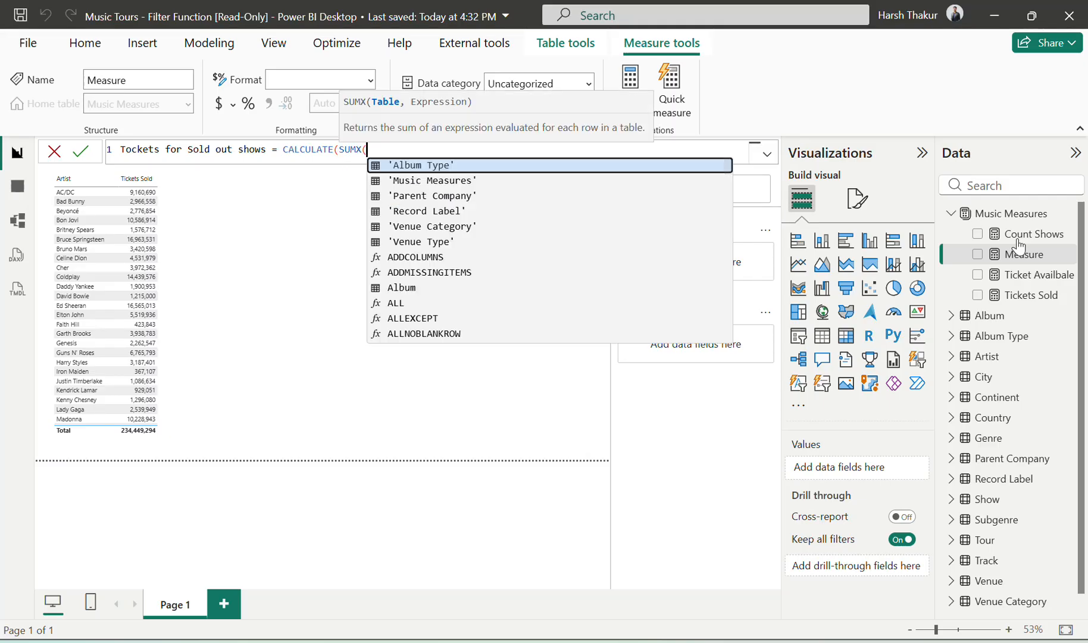
Step: Look through the table suggestions for SUMX and commit the formula with 'Venue Category' as its table
{"action": "type", "text": "tic"}
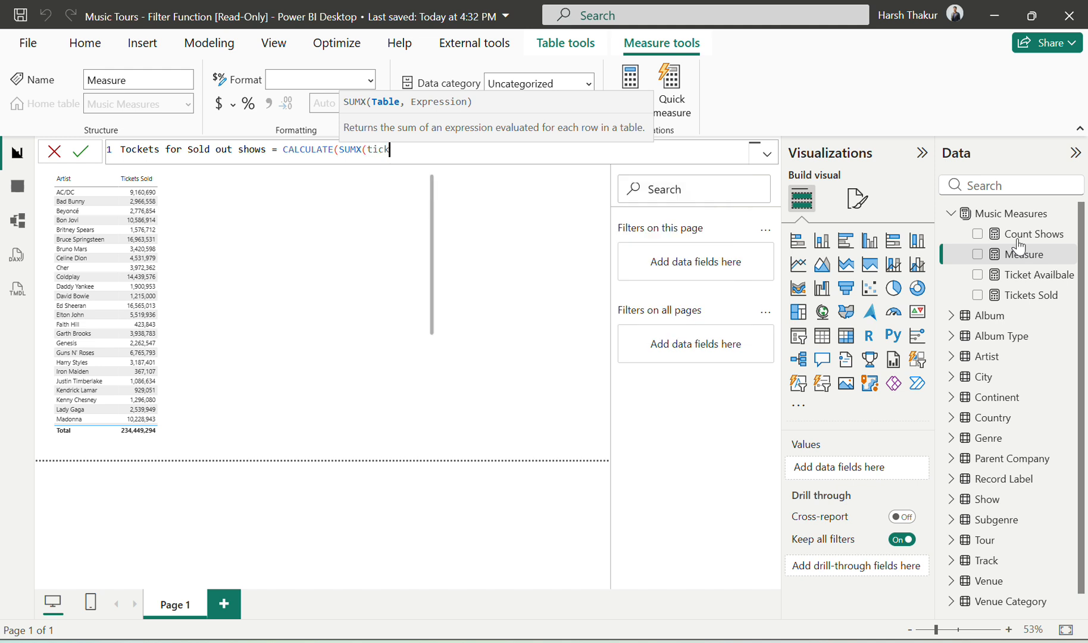
{"action": "key", "text": "BackSpace"}
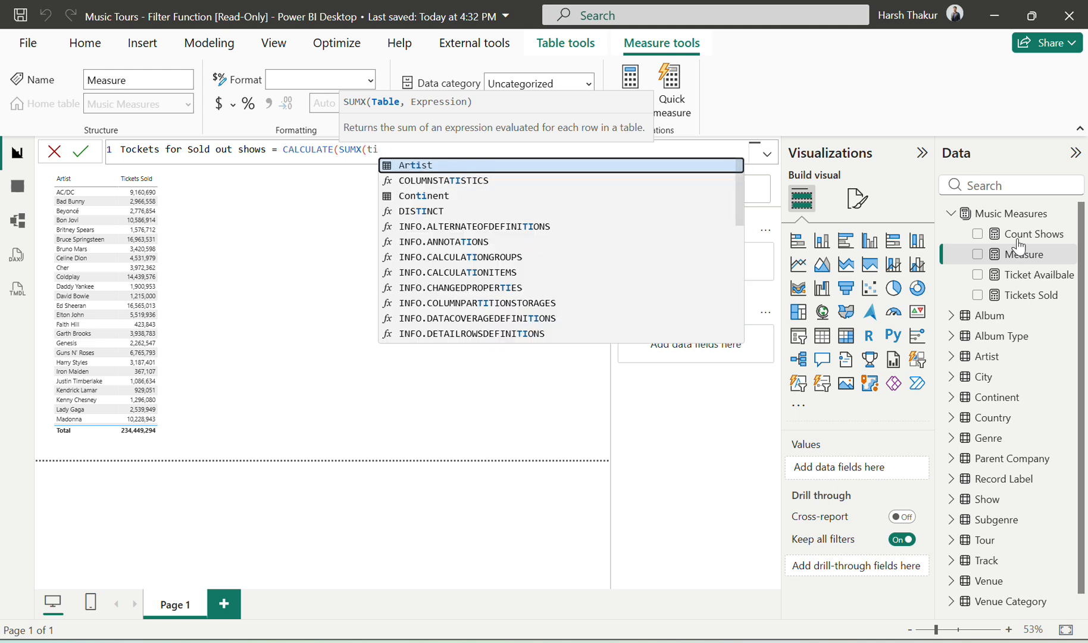
{"action": "key", "text": "BackSpace"}
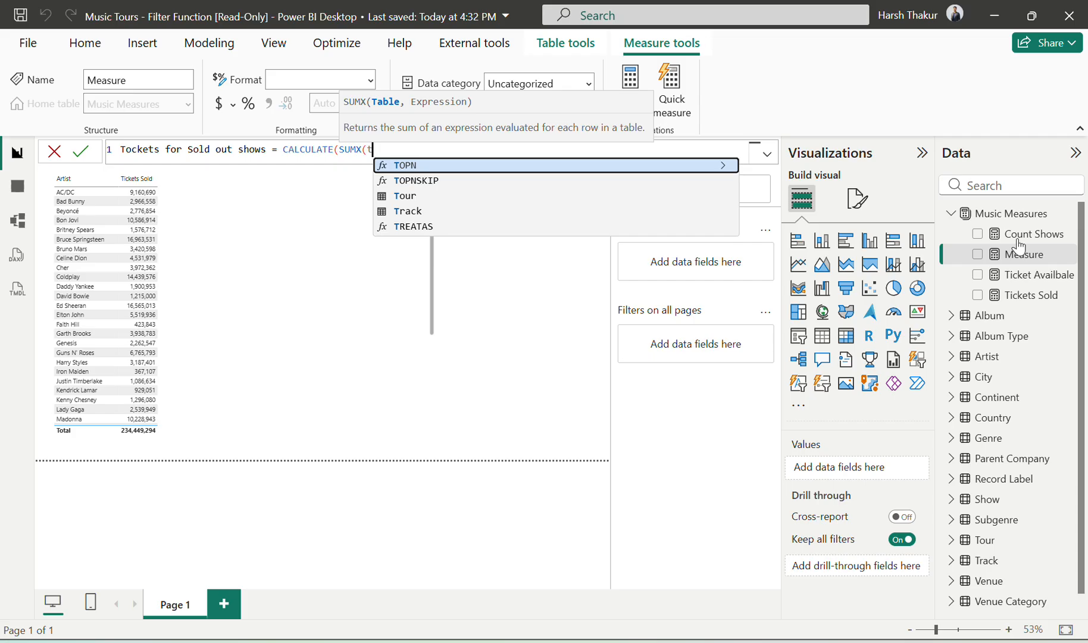
{"action": "key", "text": "BackSpace"}
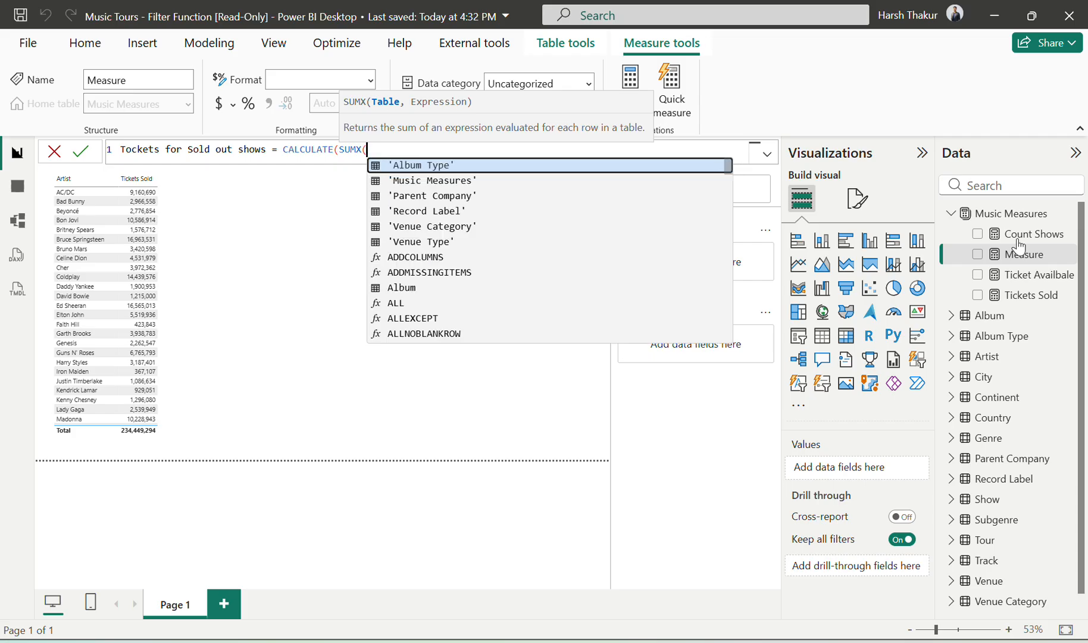
{"action": "key", "text": "Down"}
{"action": "key", "text": "Down"}
{"action": "key", "text": "Down"}
{"action": "key", "text": "Down"}
{"action": "key", "text": "Down"}
{"action": "key", "text": "Down"}
{"action": "key", "text": "Down"}
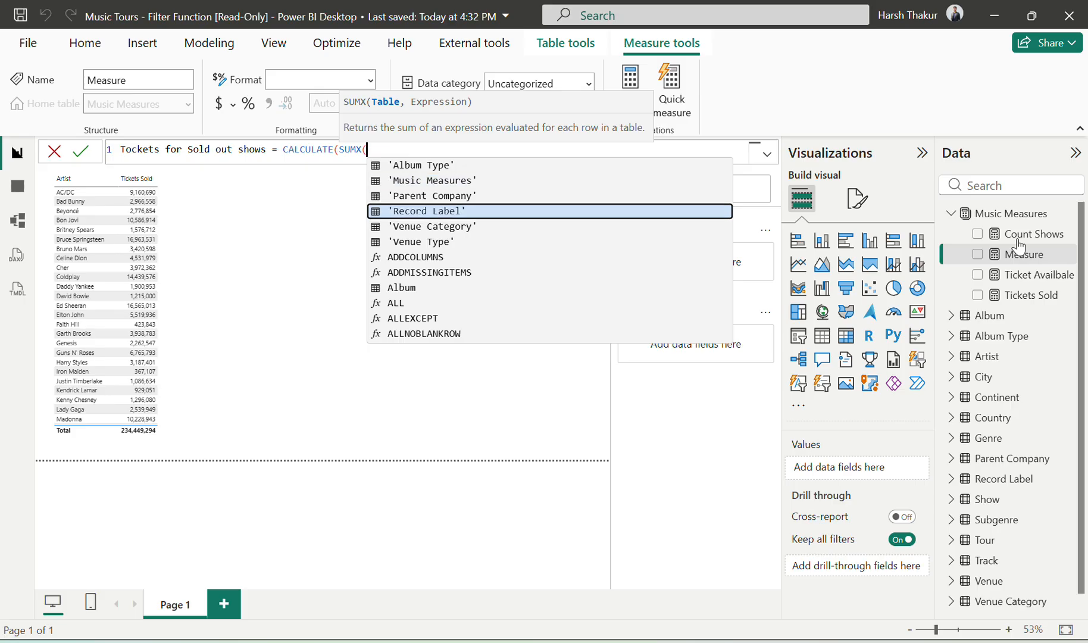
{"action": "key", "text": "Up"}
{"action": "key", "text": "Up"}
{"action": "key", "text": "Up"}
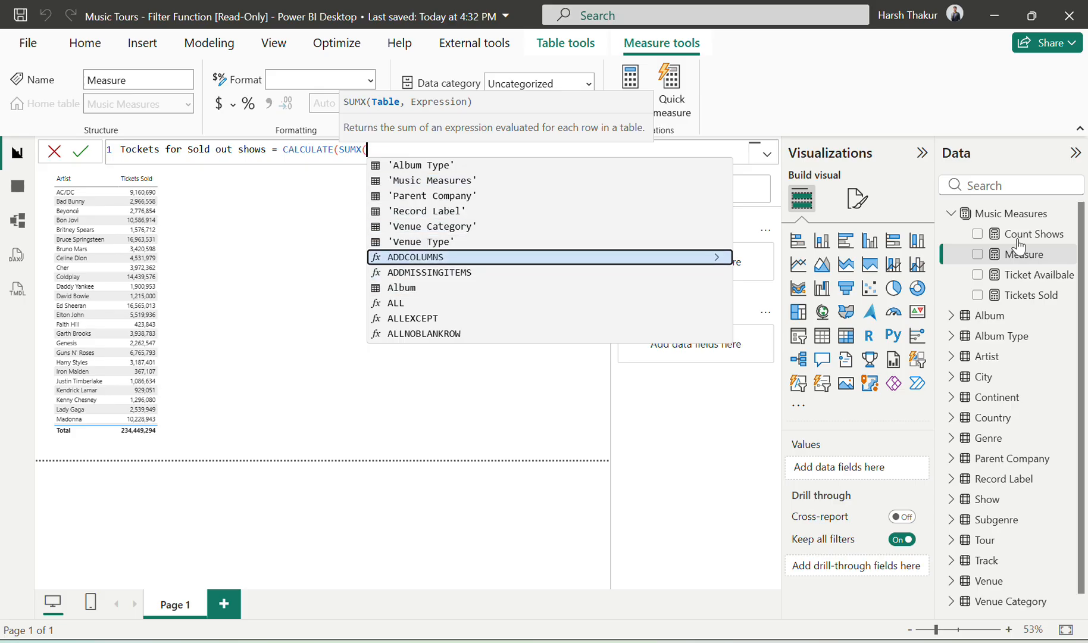
{"action": "key", "text": "Tab"}
{"action": "key", "text": "Return"}
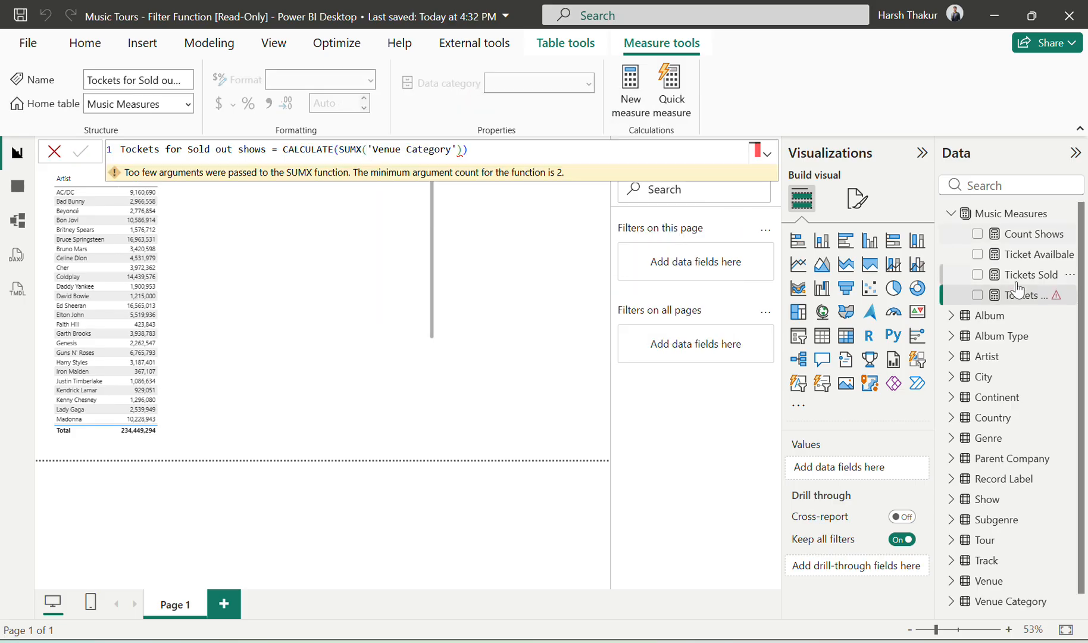
Step: Check which table the Tickets Sold measure uses and replace 'Venue Category' with 'Show' in the new measure's SUMX
{"action": "left_click", "coordinate": [1021, 277]}
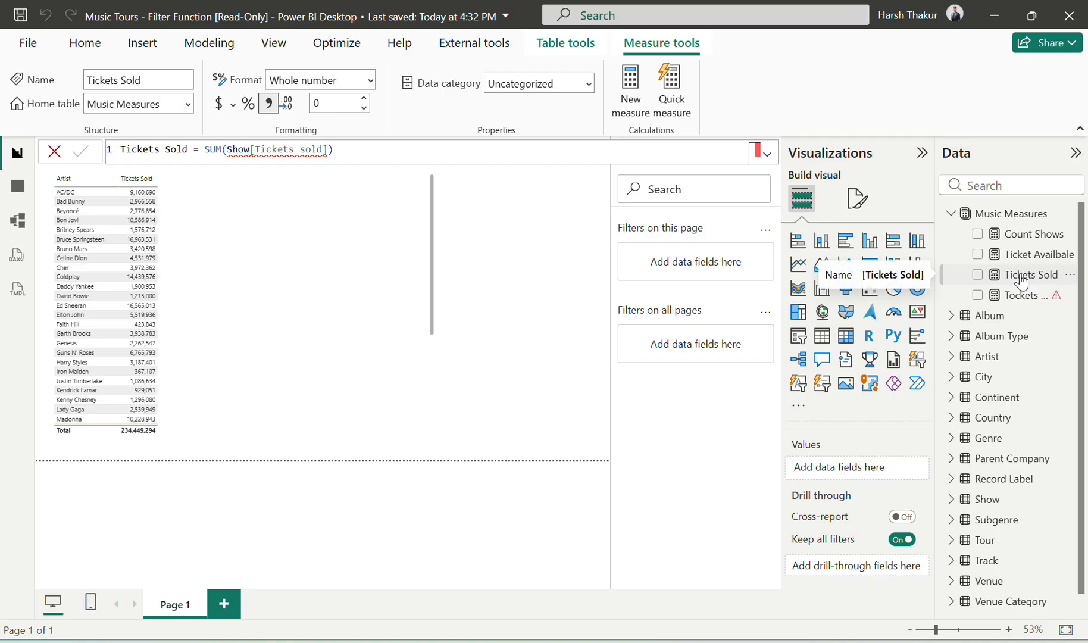
{"action": "left_click", "coordinate": [1020, 294]}
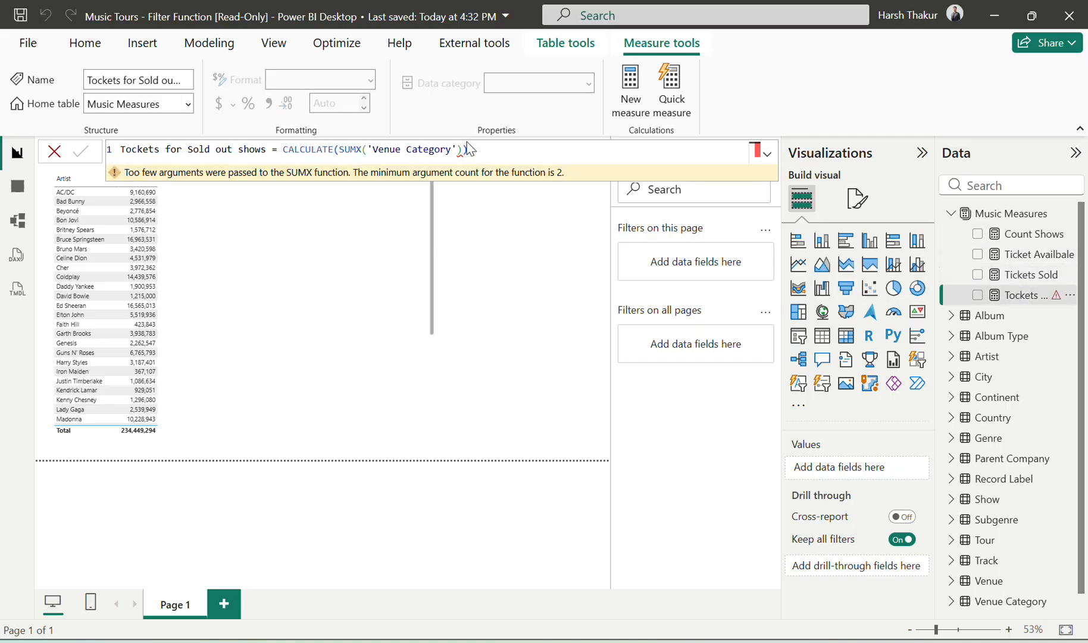
{"action": "left_click", "coordinate": [471, 143]}
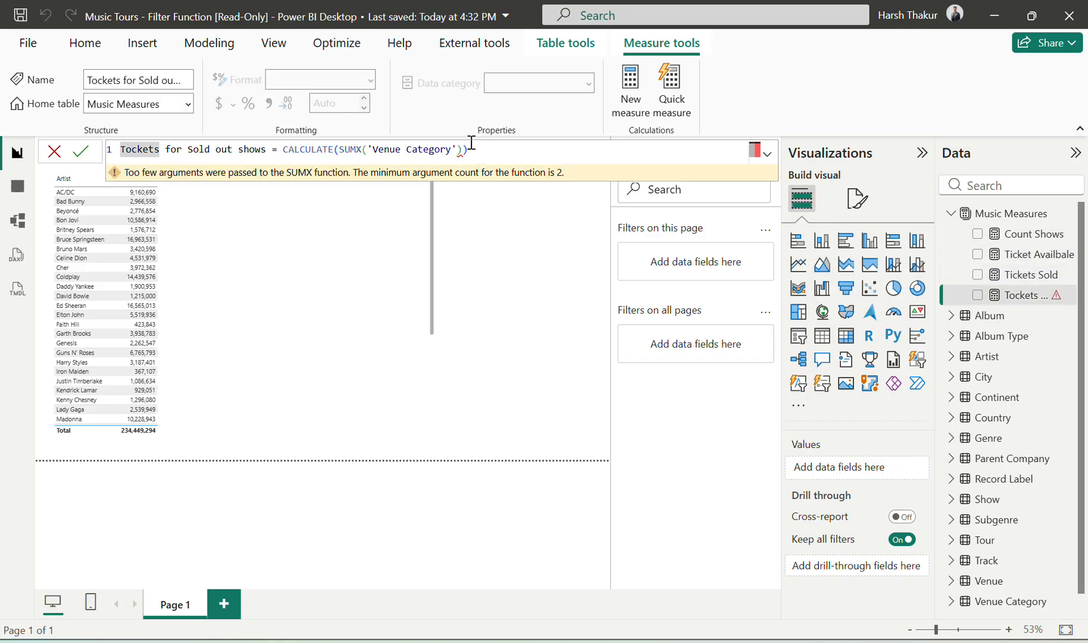
{"action": "left_click", "coordinate": [481, 151]}
{"action": "key", "text": "BackSpace"}
{"action": "key", "text": "BackSpace"}
{"action": "key", "text": "BackSpace"}
{"action": "key", "text": "BackSpace"}
{"action": "key", "text": "BackSpace"}
{"action": "key", "text": "BackSpace"}
{"action": "key", "text": "BackSpace"}
{"action": "key", "text": "BackSpace"}
{"action": "key", "text": "BackSpace"}
{"action": "key", "text": "BackSpace"}
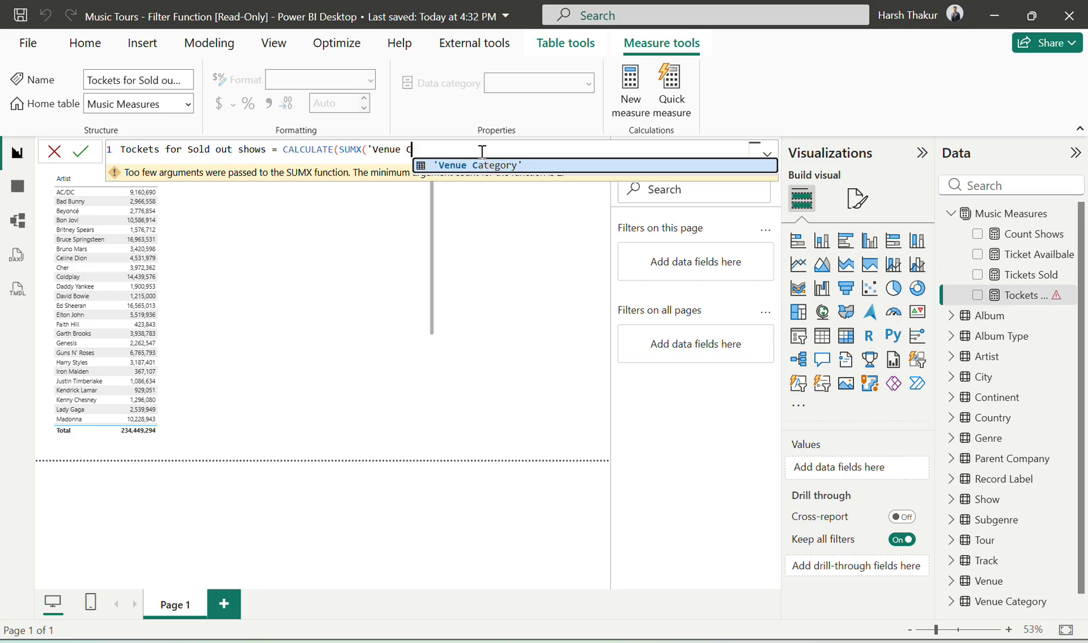
{"action": "key", "text": "BackSpace"}
{"action": "key", "text": "BackSpace"}
{"action": "key", "text": "BackSpace"}
{"action": "key", "text": "BackSpace"}
{"action": "key", "text": "BackSpace"}
{"action": "key", "text": "BackSpace"}
{"action": "key", "text": "BackSpace"}
{"action": "type", "text": "sh"}
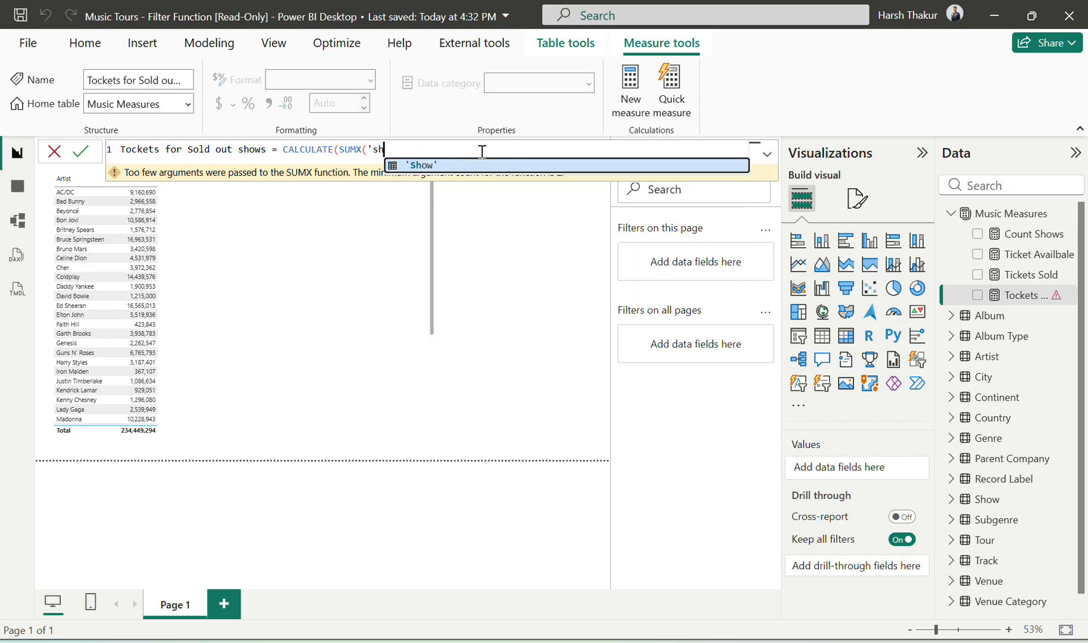
{"action": "key", "text": "Tab"}
{"action": "type", "text": ")"}
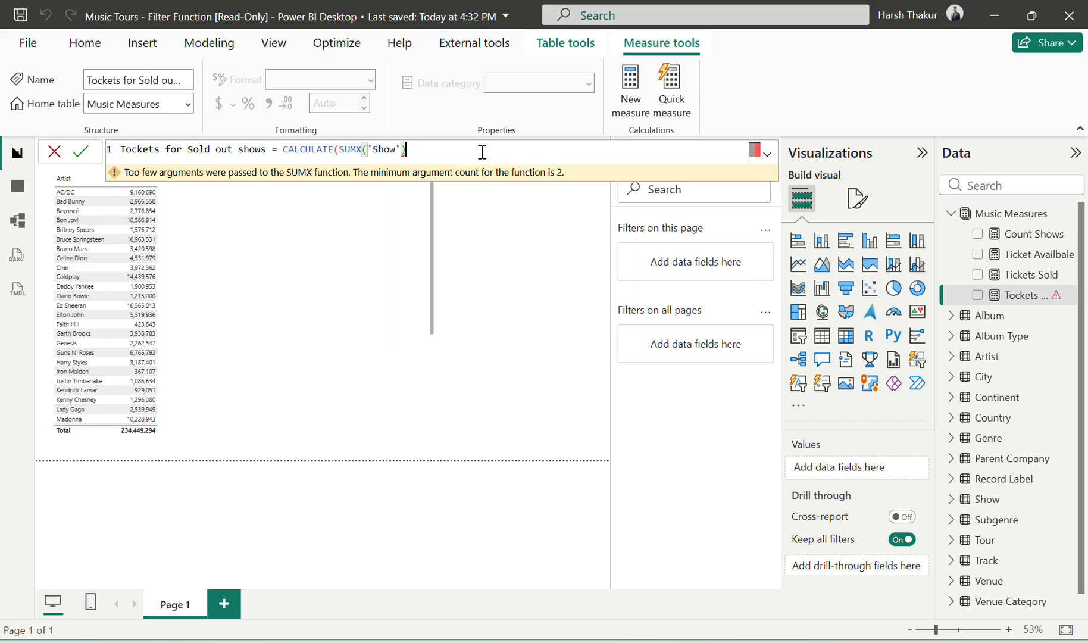
{"action": "type", "text": ","}
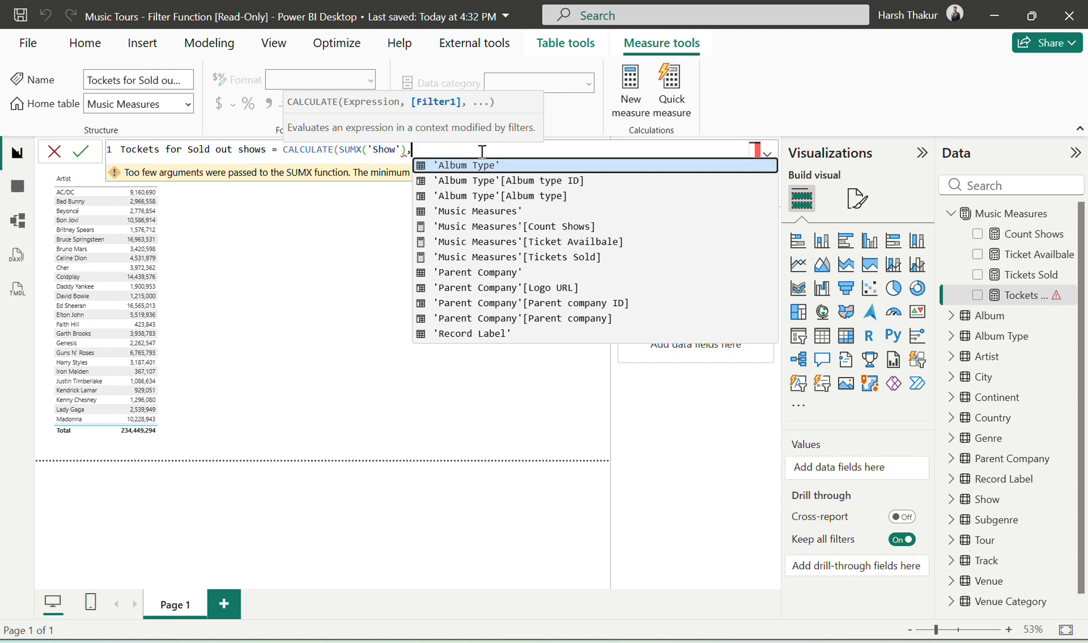
Step: Reread the exercise's SUMX and FILTER instruction and delete the whole CALCULATE expression from the Tockets for Sold out shows measure
{"action": "key", "text": "alt+Tab"}
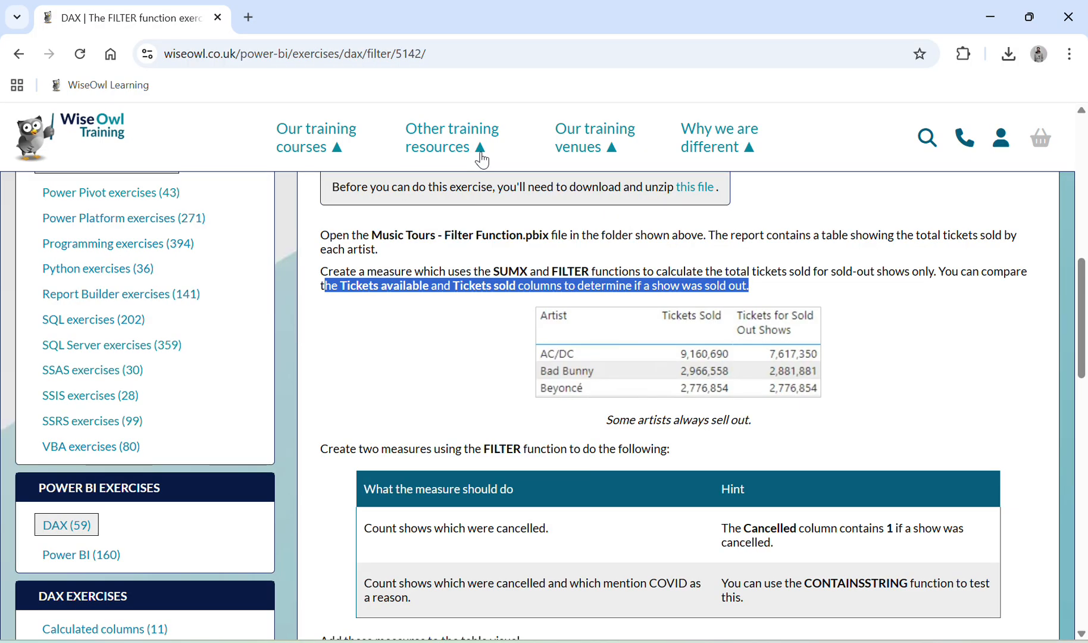
{"action": "key", "text": "alt+Tab"}
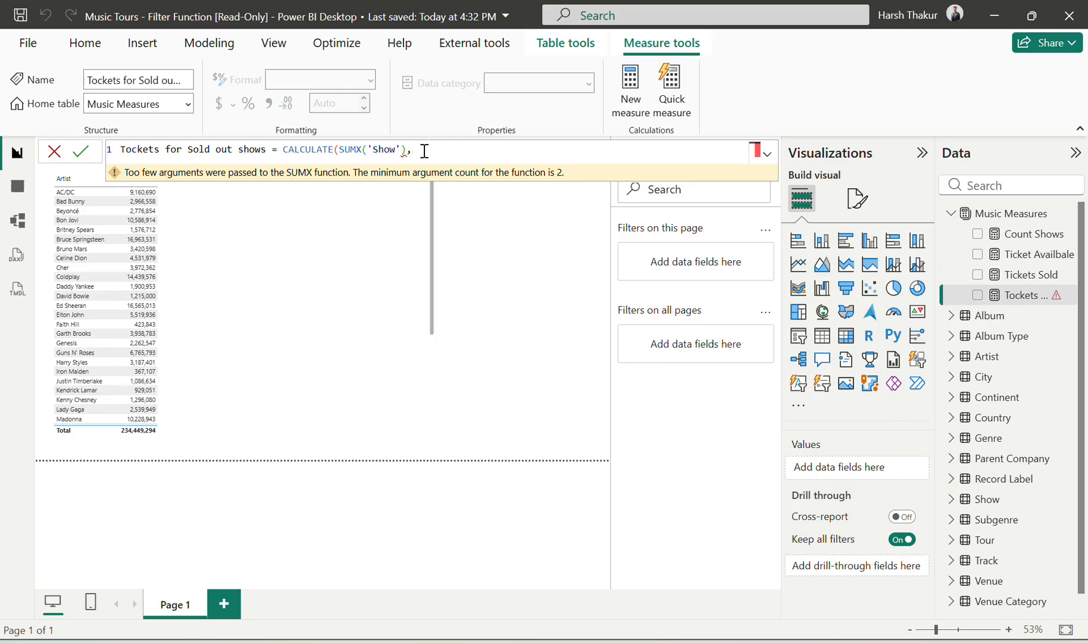
{"action": "key", "text": "BackSpace"}
{"action": "key", "text": "BackSpace"}
{"action": "key", "text": "BackSpace"}
{"action": "key", "text": "BackSpace"}
{"action": "key", "text": "BackSpace"}
{"action": "key", "text": "BackSpace"}
{"action": "key", "text": "BackSpace"}
{"action": "key", "text": "BackSpace"}
{"action": "key", "text": "BackSpace"}
{"action": "key", "text": "BackSpace"}
{"action": "key", "text": "BackSpace"}
{"action": "key", "text": "BackSpace"}
{"action": "key", "text": "BackSpace"}
{"action": "key", "text": "BackSpace"}
{"action": "key", "text": "BackSpace"}
{"action": "key", "text": "BackSpace"}
{"action": "key", "text": "BackSpace"}
{"action": "key", "text": "BackSpace"}
{"action": "key", "text": "BackSpace"}
{"action": "key", "text": "BackSpace"}
{"action": "key", "text": "BackSpace"}
{"action": "key", "text": "BackSpace"}
{"action": "key", "text": "BackSpace"}
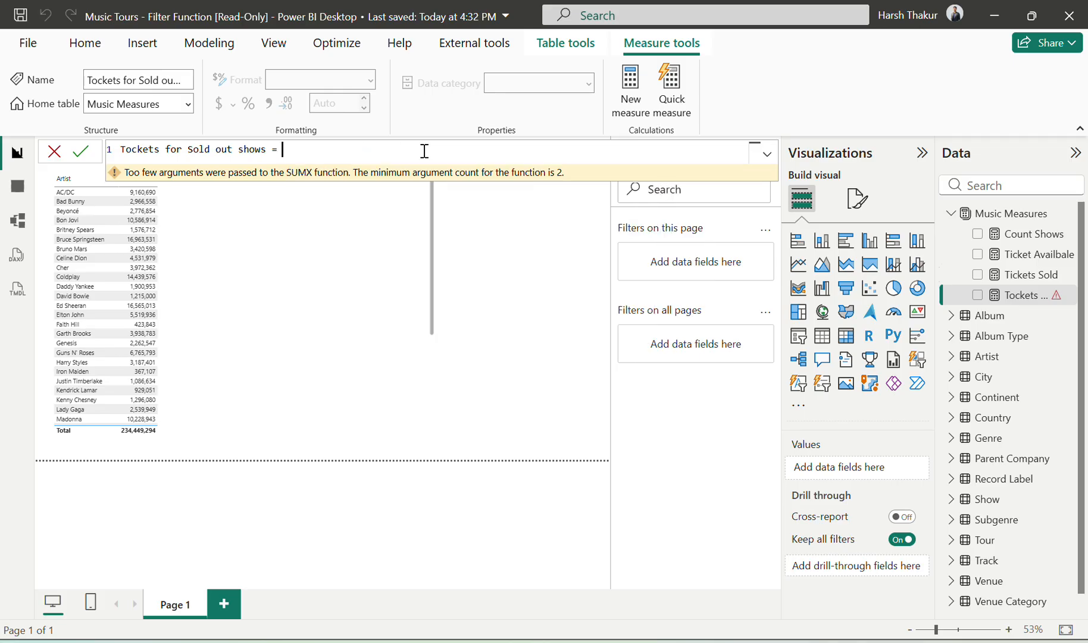
Step: Rebuild the measure's formula as SUMX(FILTER(Show), and continue it on a second line
{"action": "type", "text": "Sum"}
{"action": "key", "text": "Down"}
{"action": "key", "text": "Down"}
{"action": "key", "text": "Down"}
{"action": "key", "text": "Tab"}
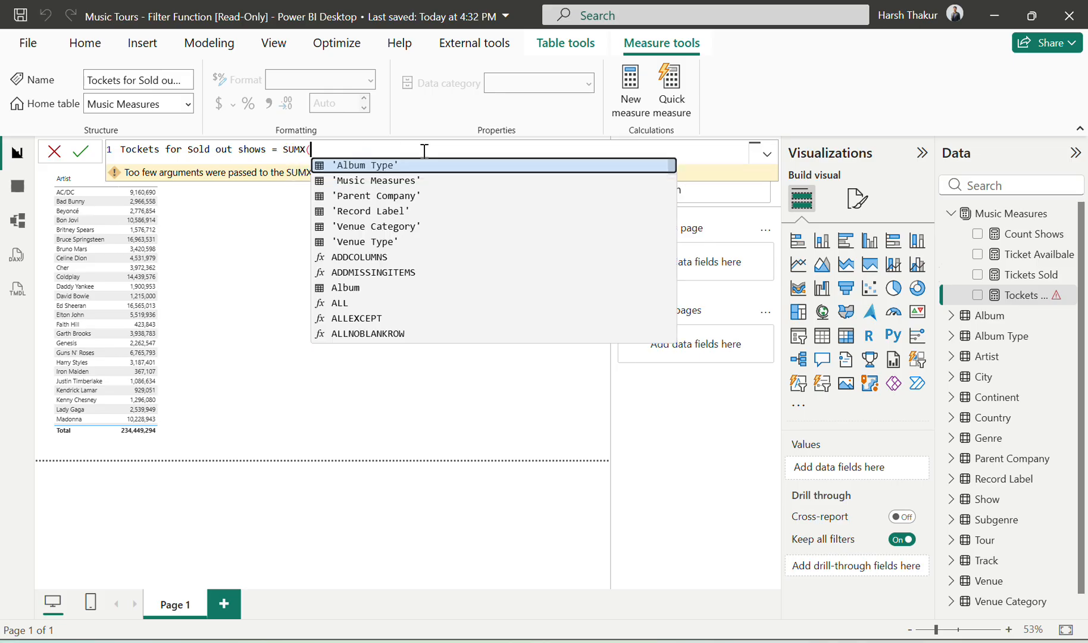
{"action": "type", "text": "Fil"}
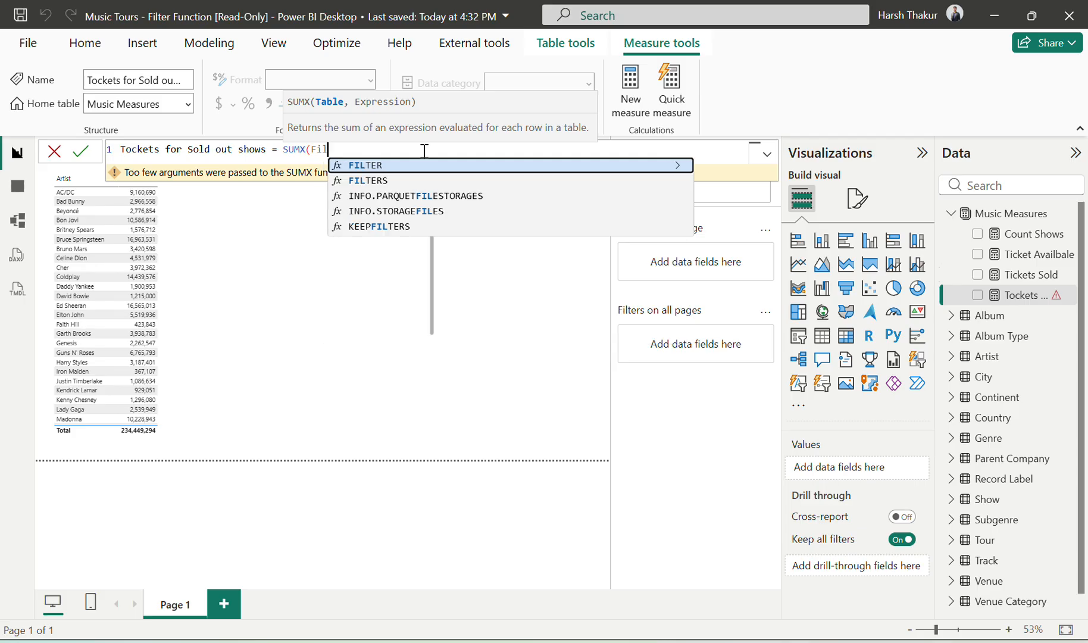
{"action": "key", "text": "Tab"}
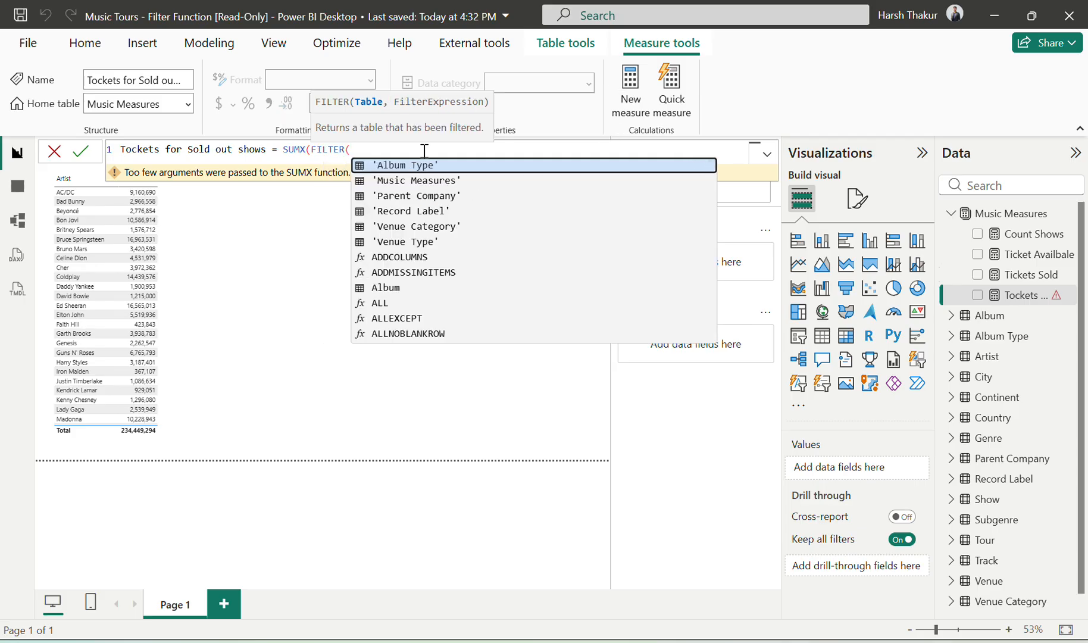
{"action": "type", "text": "Show"}
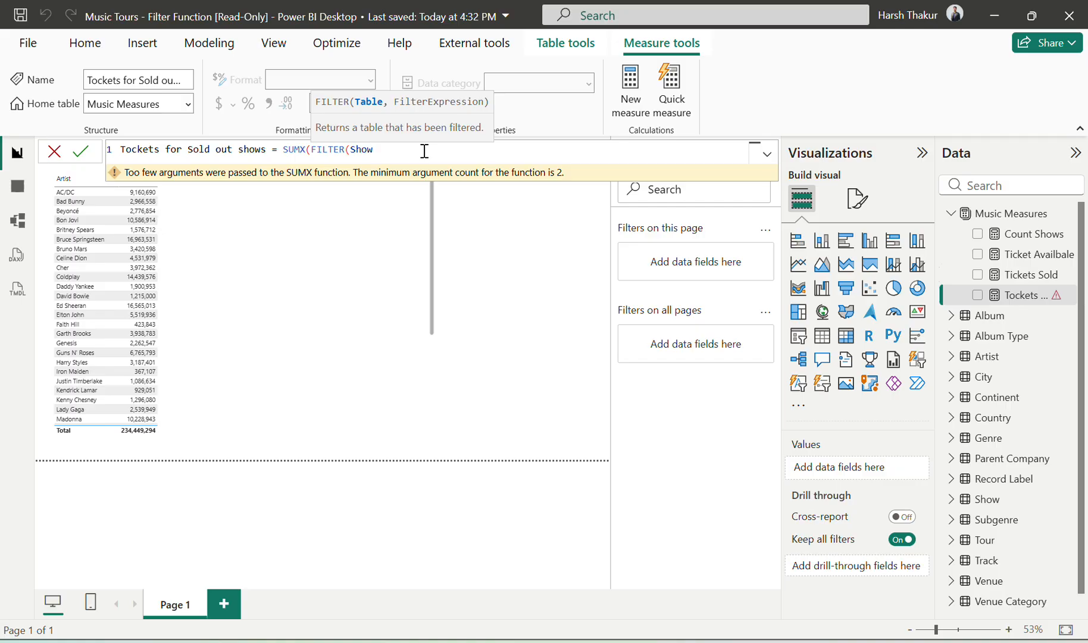
{"action": "type", "text": "),"}
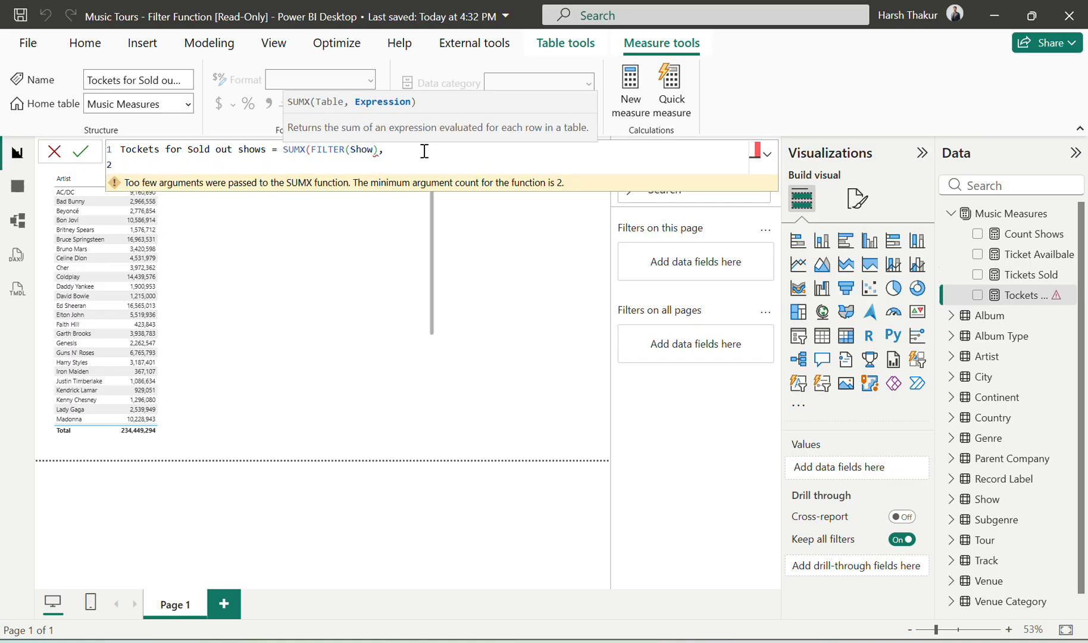
{"action": "key", "text": "BackSpace"}
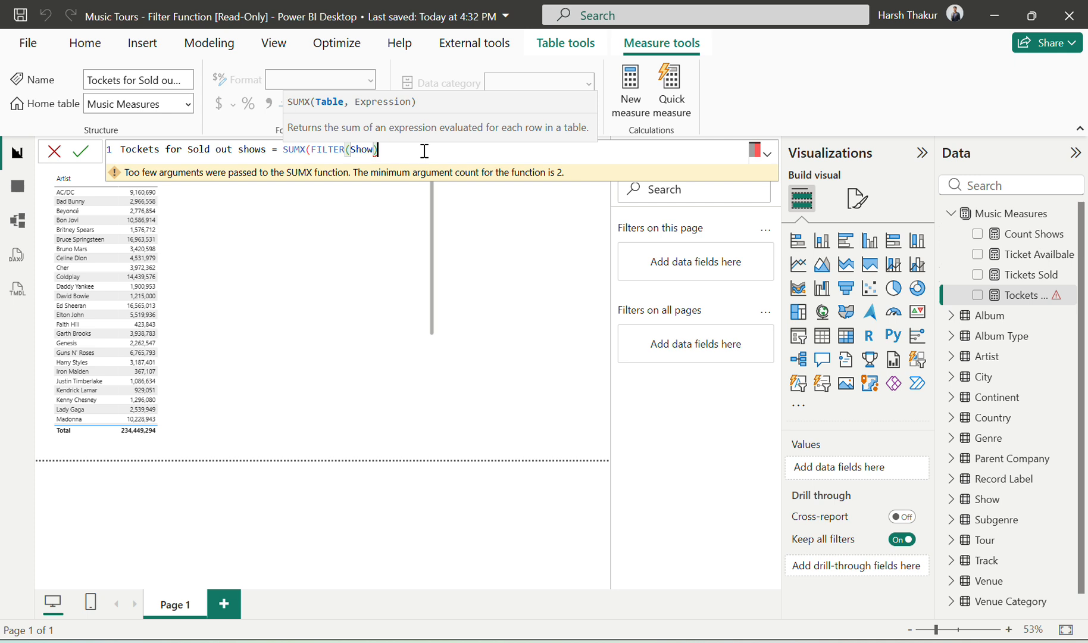
{"action": "type", "text": ","}
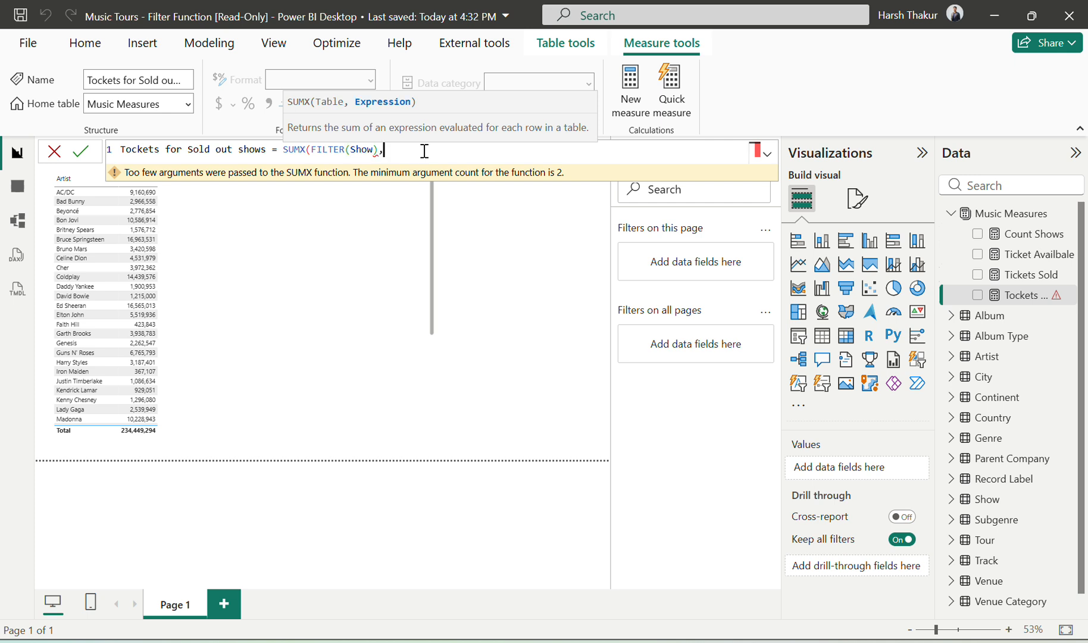
{"action": "key", "text": "shift+Return"}
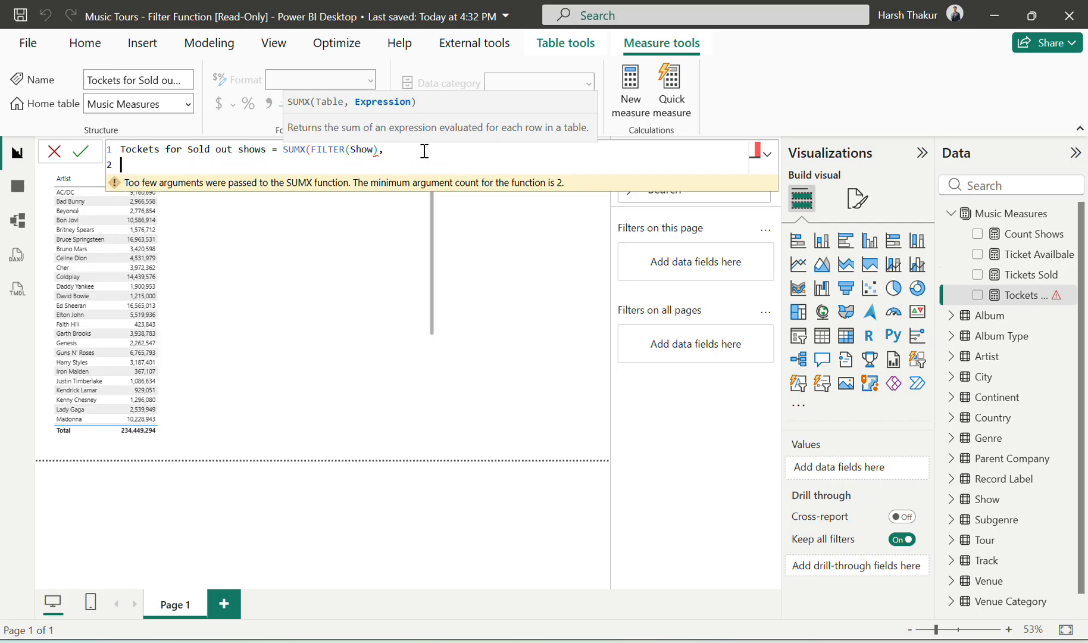
Step: Enter Show[Tickets available] on the formula's second line as the start of the filter condition
{"action": "type", "text": "sol"}
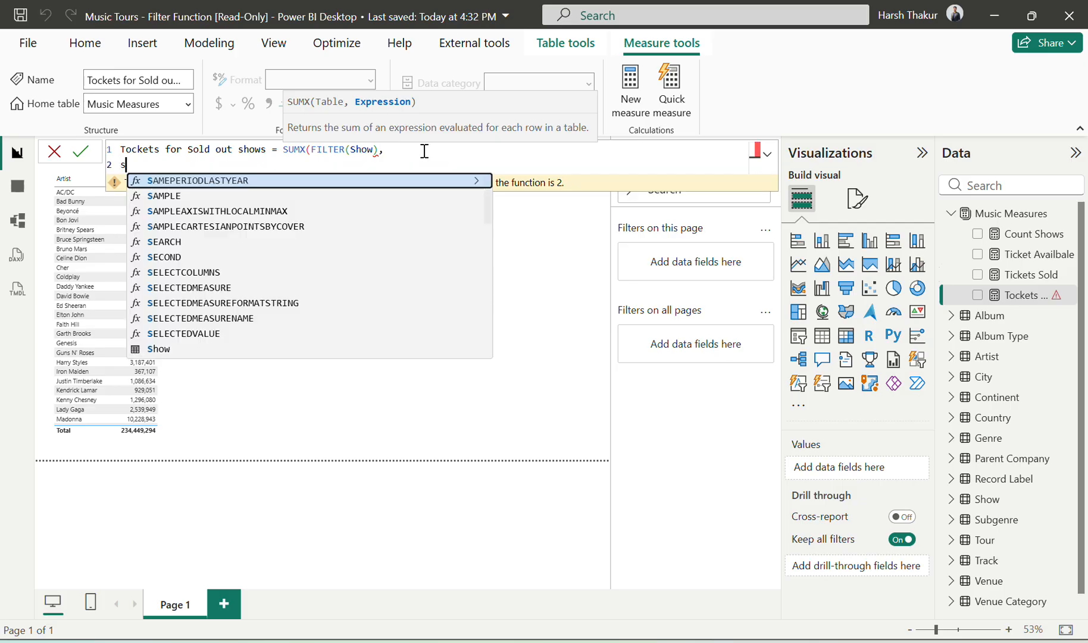
{"action": "key", "text": "BackSpace"}
{"action": "key", "text": "BackSpace"}
{"action": "key", "text": "BackSpace"}
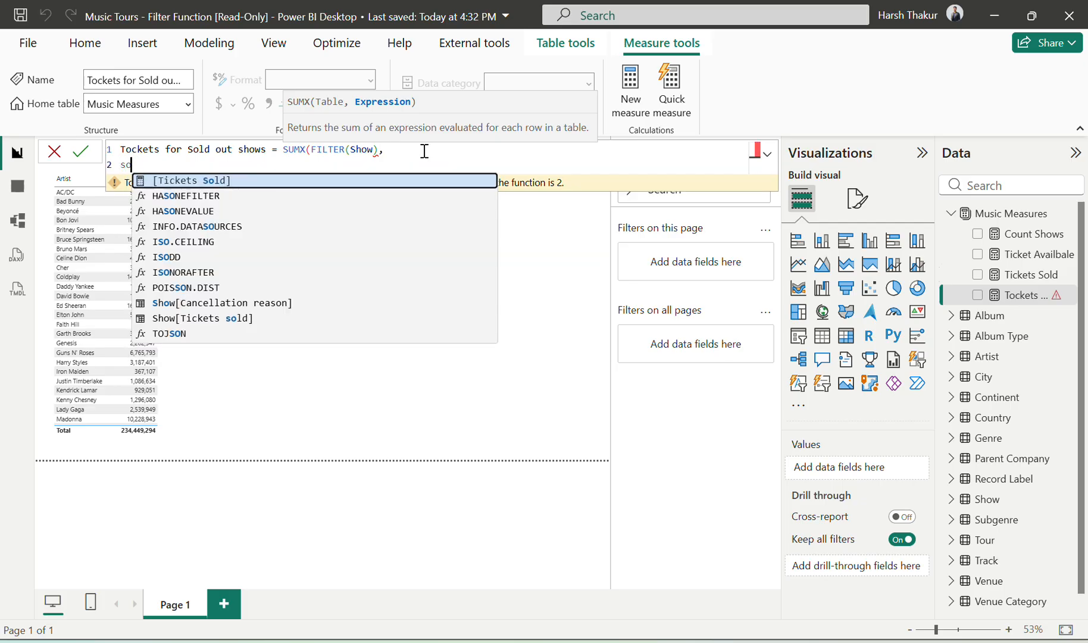
{"action": "type", "text": "tick"}
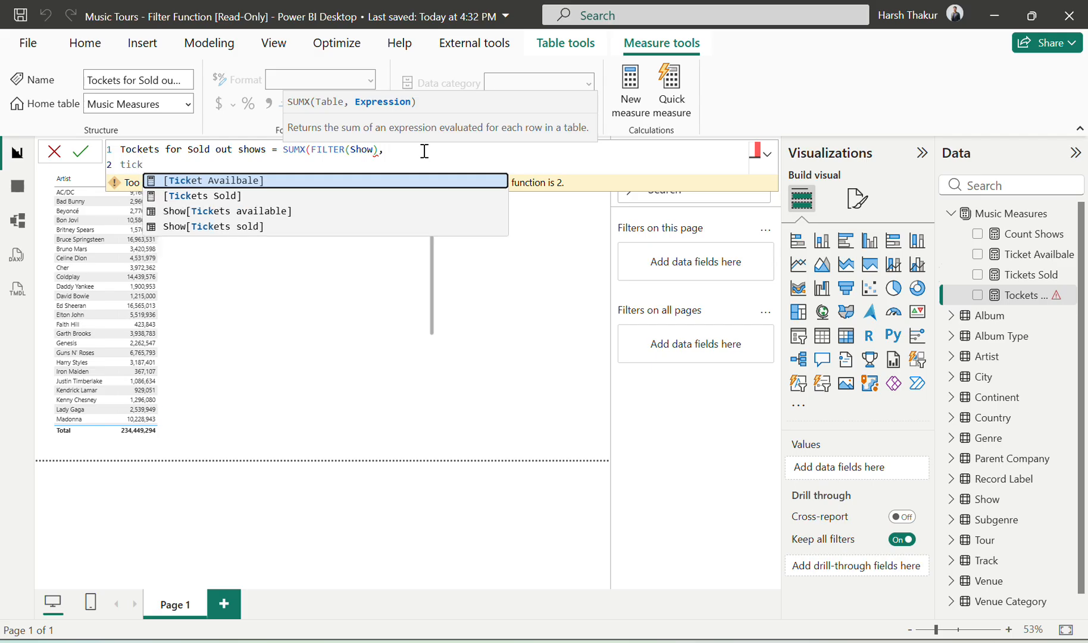
{"action": "key", "text": "Down"}
{"action": "key", "text": "Down"}
{"action": "key", "text": "Tab"}
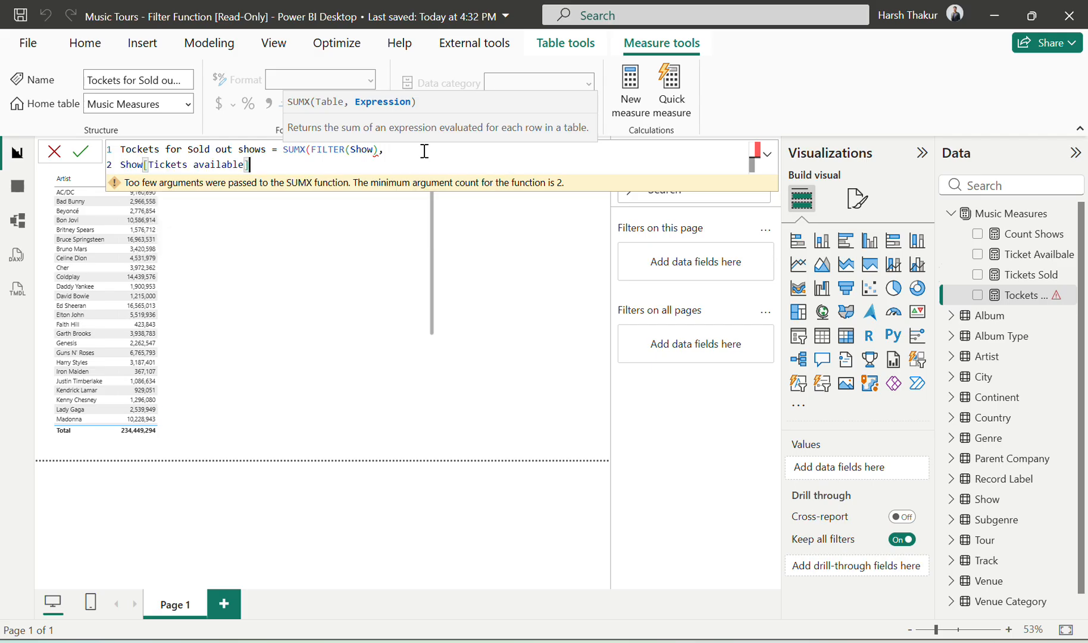
Step: Compare Show[Tickets available] with = Show[Tickets sold] and add a closing parenthesis
{"action": "type", "text": "= "}
{"action": "type", "text": "tick"}
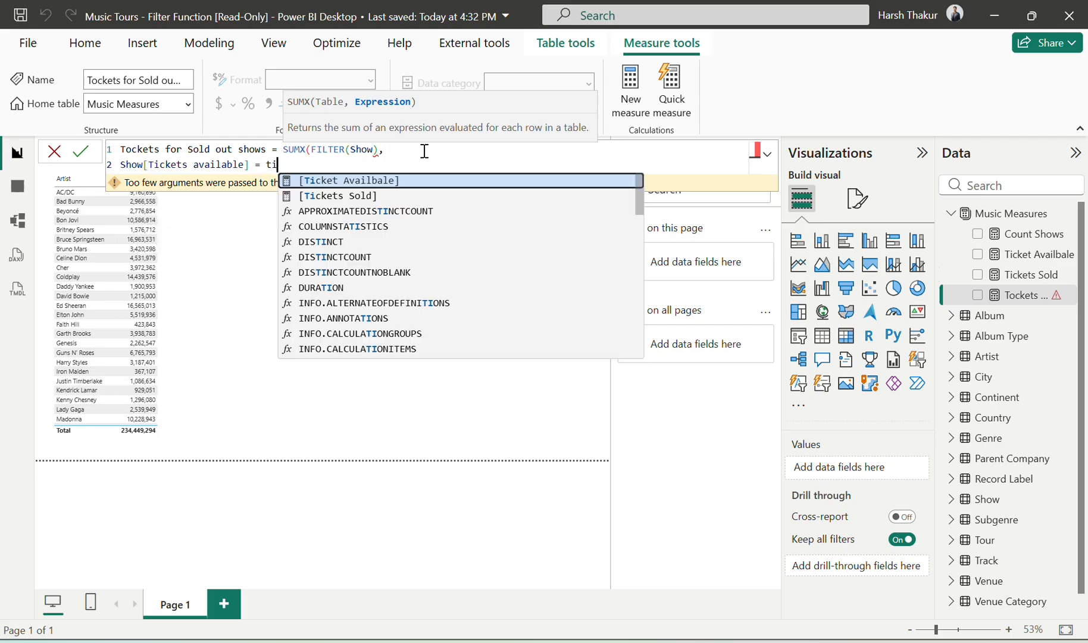
{"action": "key", "text": "Down"}
{"action": "key", "text": "Down"}
{"action": "key", "text": "Down"}
{"action": "key", "text": "Tab"}
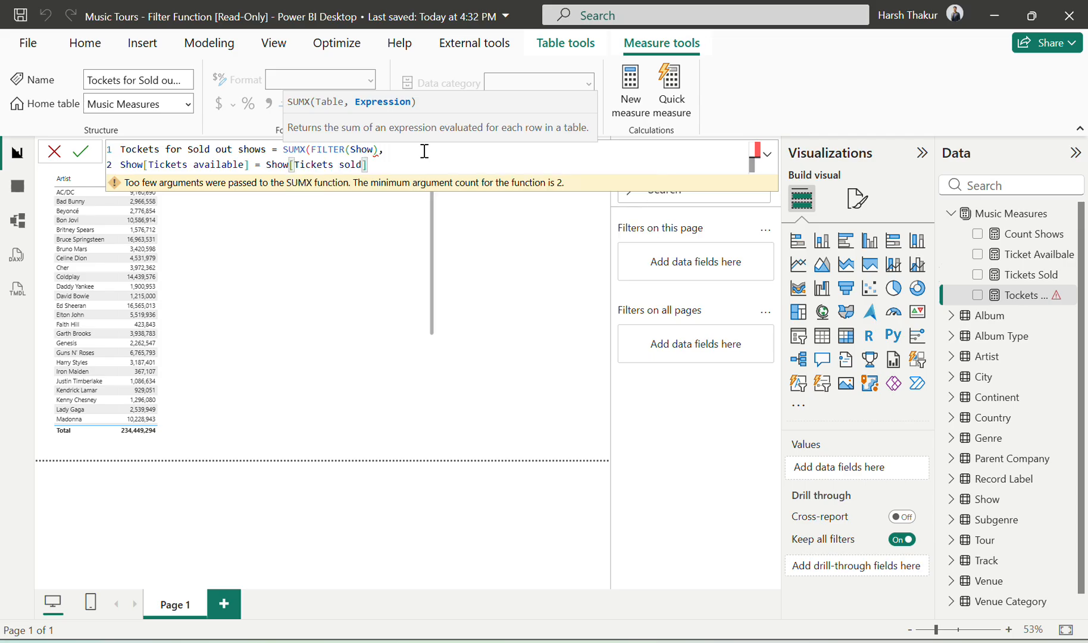
{"action": "type", "text": ")"}
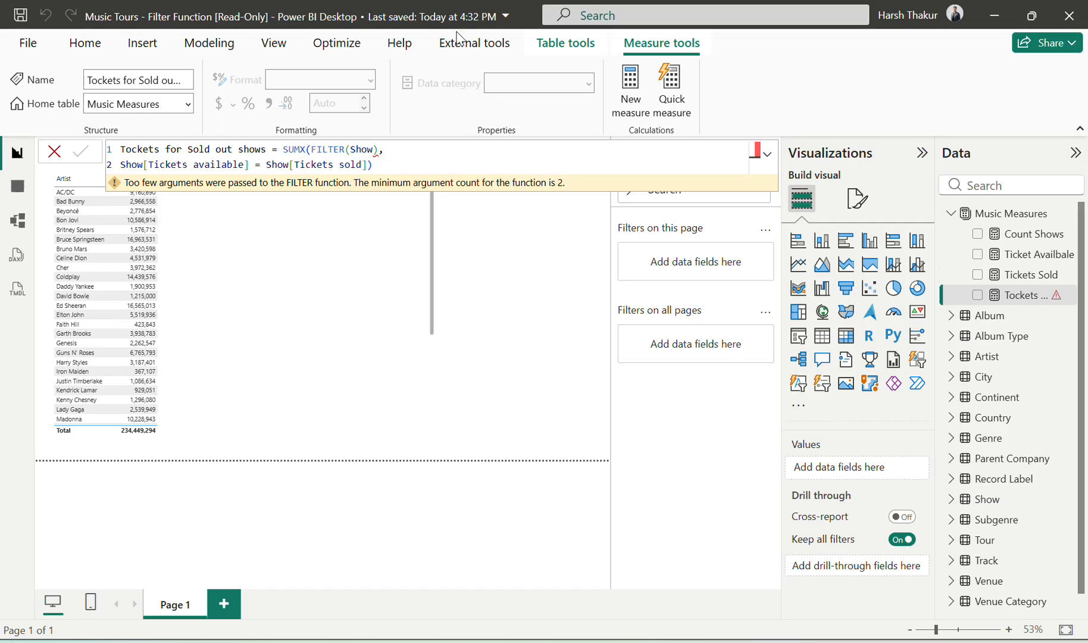
Step: Correct the parentheses so FILTER encloses both Show and the ticket comparison, and put a comma after the FILTER expression
{"action": "left_click", "coordinate": [379, 148]}
{"action": "type", "text": ","}
{"action": "key", "text": "BackSpace"}
{"action": "left_click", "coordinate": [401, 166]}
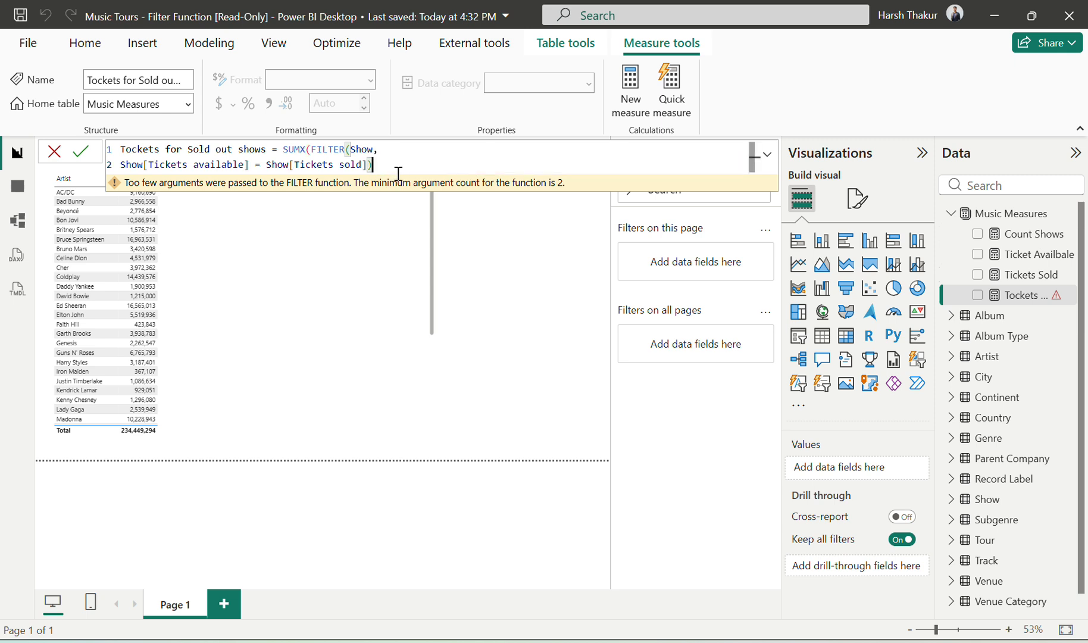
{"action": "type", "text": ")"}
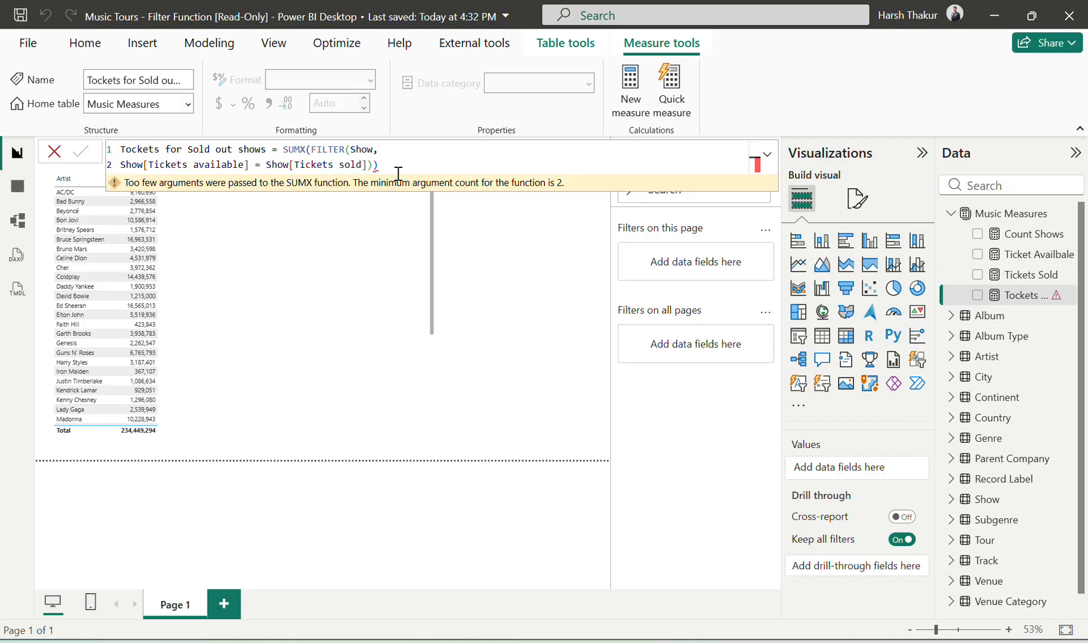
{"action": "left_click", "coordinate": [384, 169]}
{"action": "key", "text": "BackSpace"}
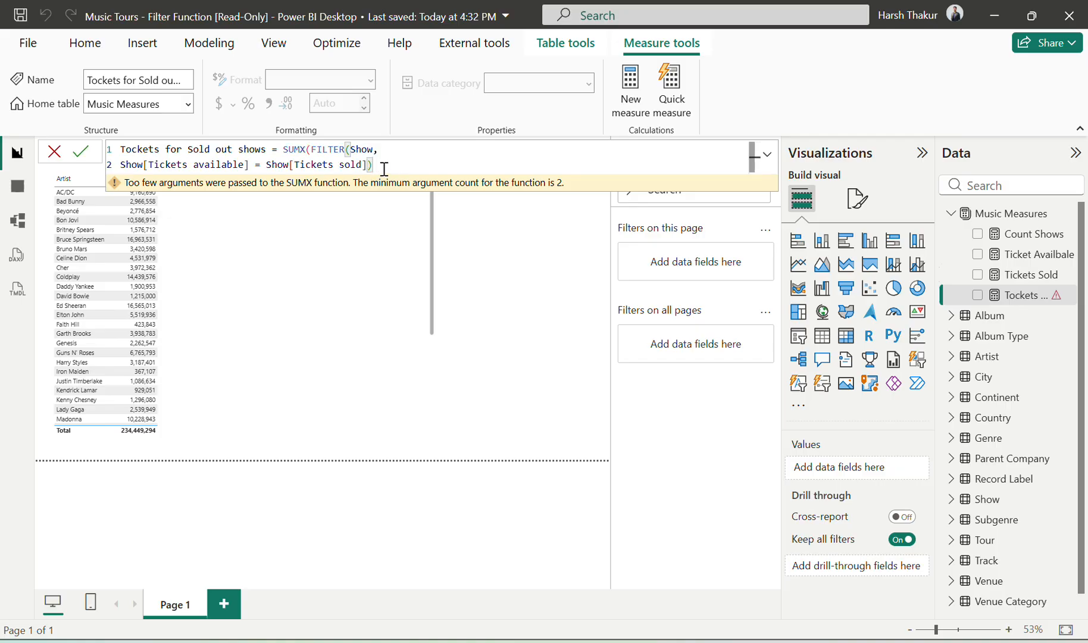
{"action": "type", "text": ","}
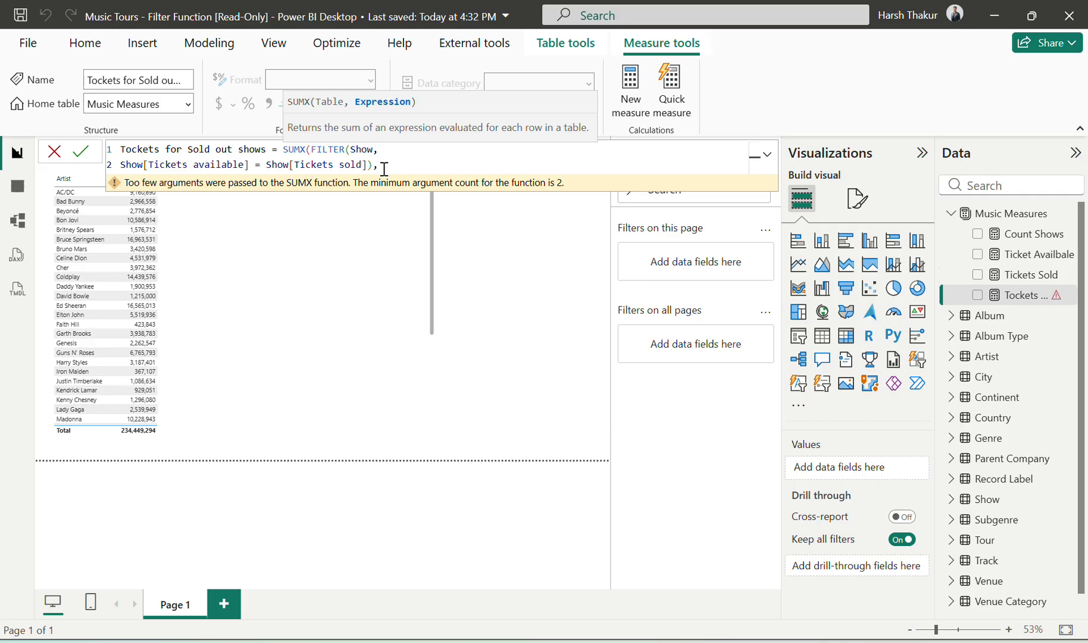
{"action": "key", "text": "Escape"}
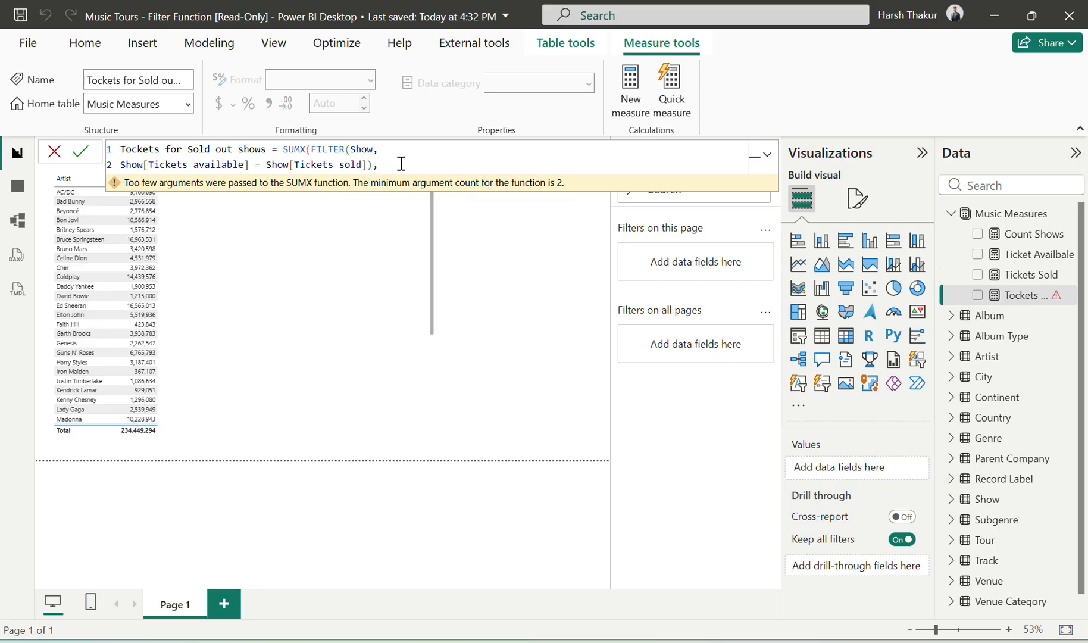
Step: Complete SUMX with [Tickets Sold] as its expression, close the parenthesis and commit the measure
{"action": "type", "text": "[Tickets Sold]"}
{"action": "key", "text": "Down"}
{"action": "key", "text": "Tab"}
{"action": "type", "text": ")"}
{"action": "key", "text": "Return"}
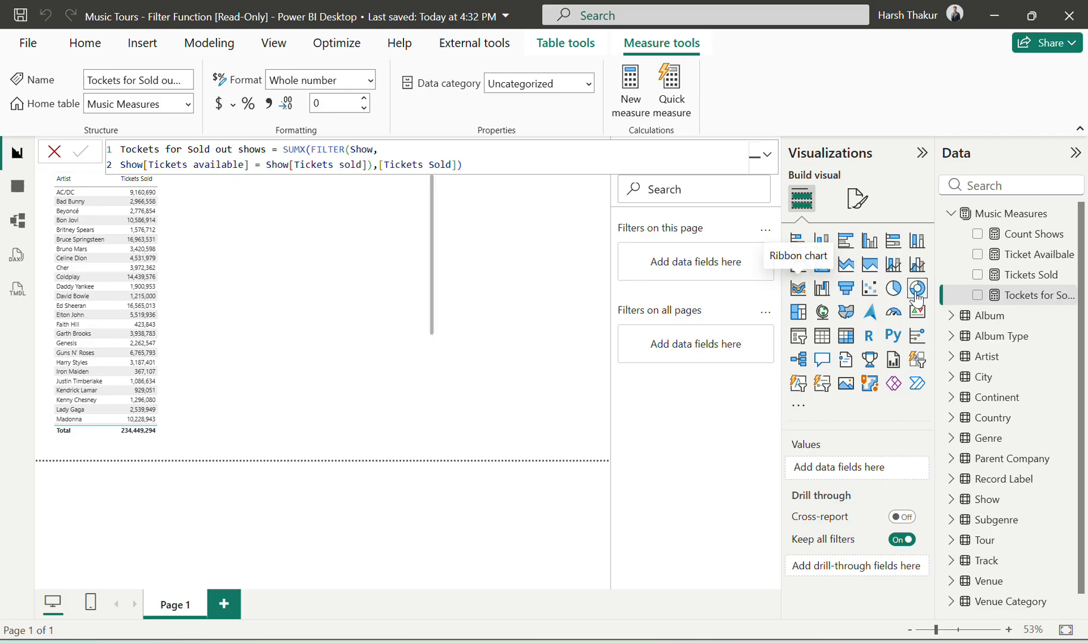
{"action": "left_click", "coordinate": [462, 164]}
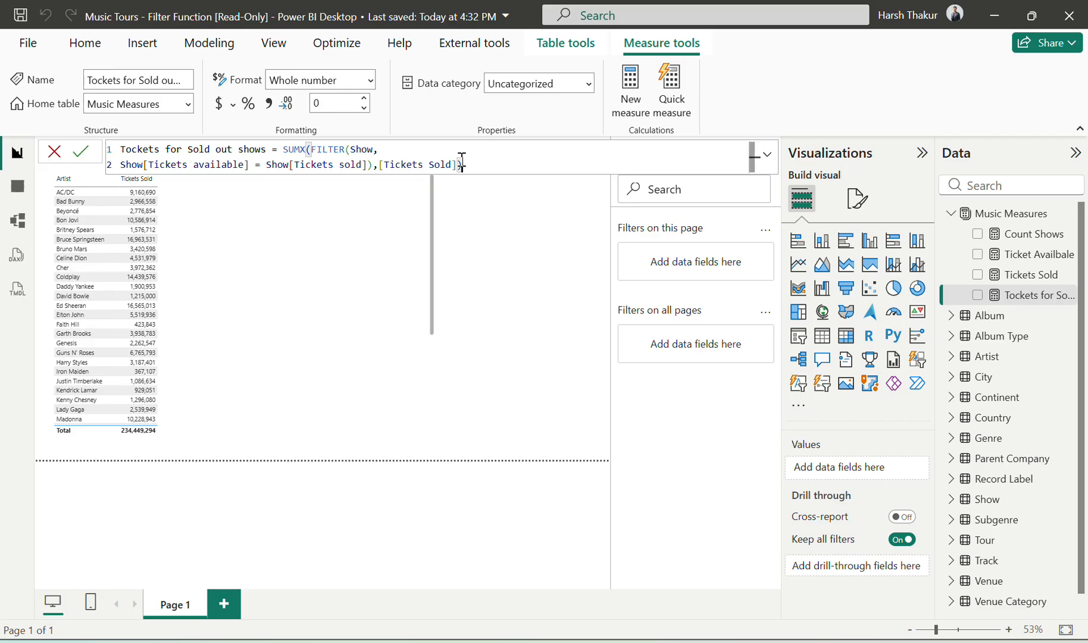
Step: Add the Tockets for Sold out shows measure to the artist table and compare its values with the exercise page's sample
{"action": "left_click", "coordinate": [359, 335]}
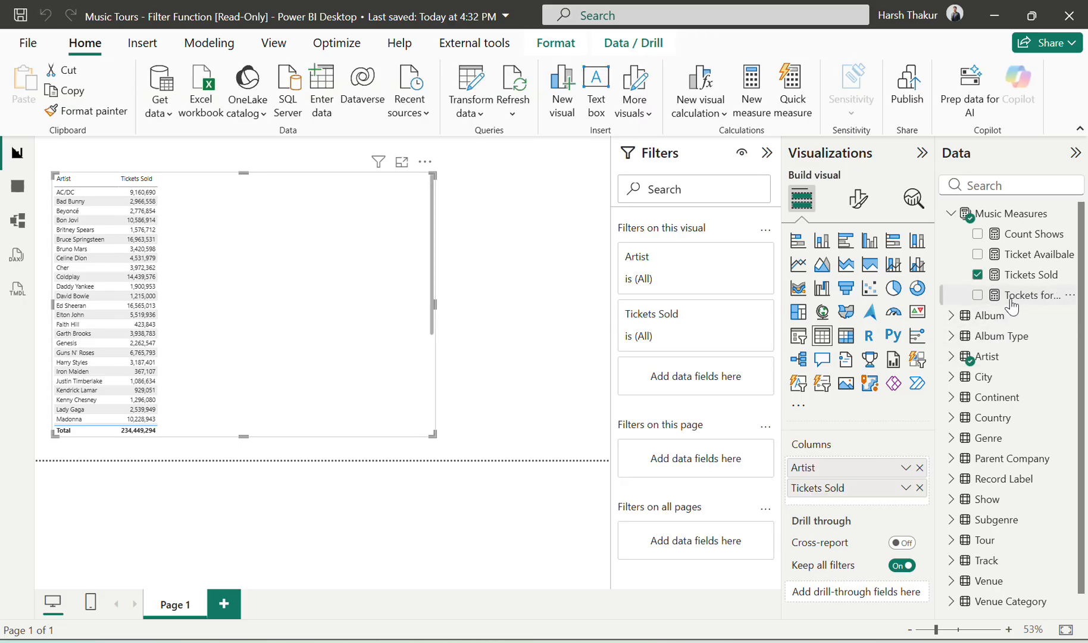
{"action": "left_click_drag", "start_coordinate": [1011, 305], "coordinate": [869, 501]}
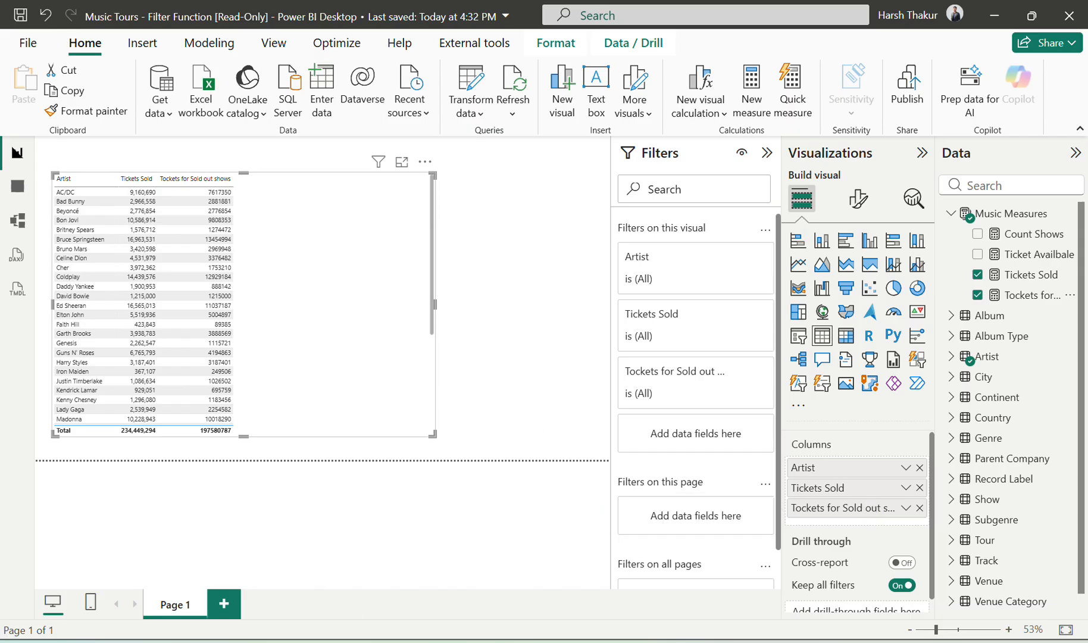
{"action": "key", "text": "alt+Tab"}
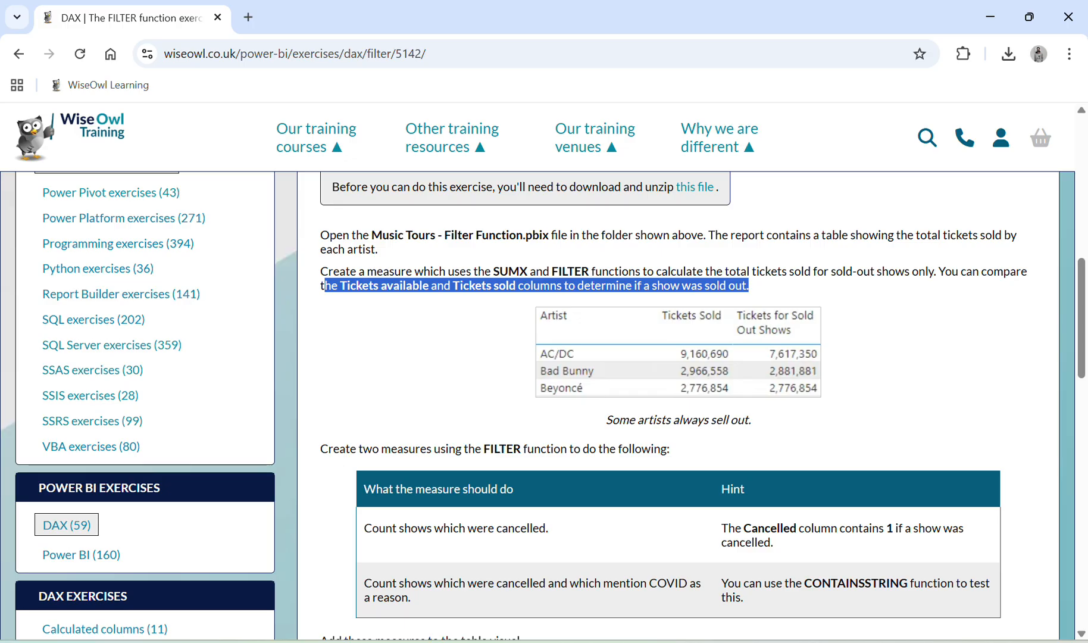
{"action": "key", "text": "alt+Tab"}
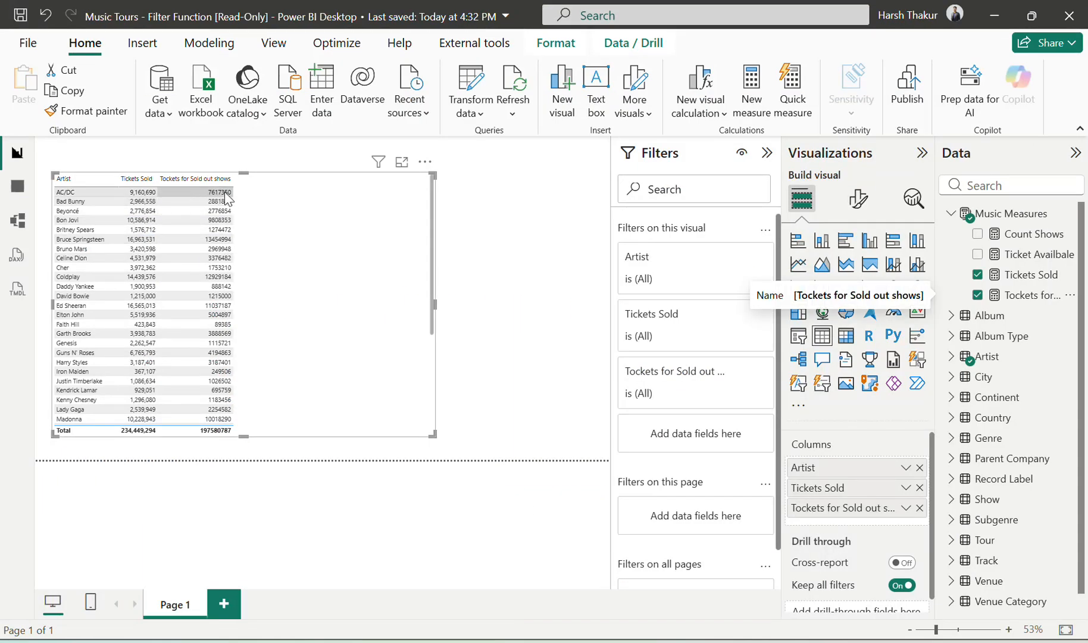
Step: On the Wise Owl exercise page, find the two FILTER measure tasks and copy the text "Count shows which were cancelled."
{"action": "key", "text": "alt+Tab"}
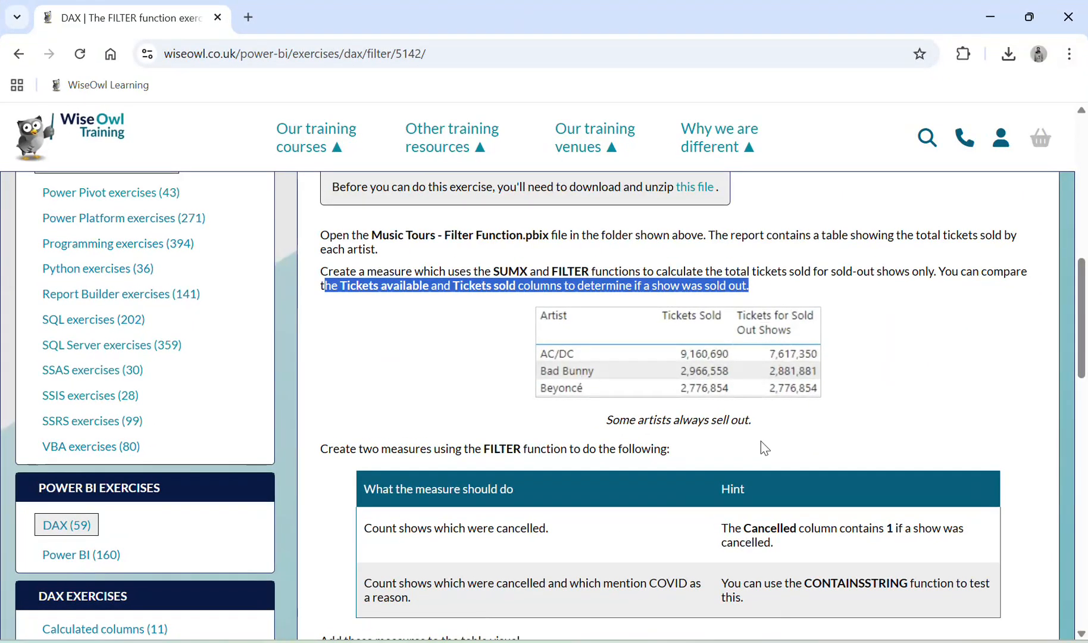
{"action": "scroll", "coordinate": [794, 383], "scroll_direction": "down", "scroll_amount": 1}
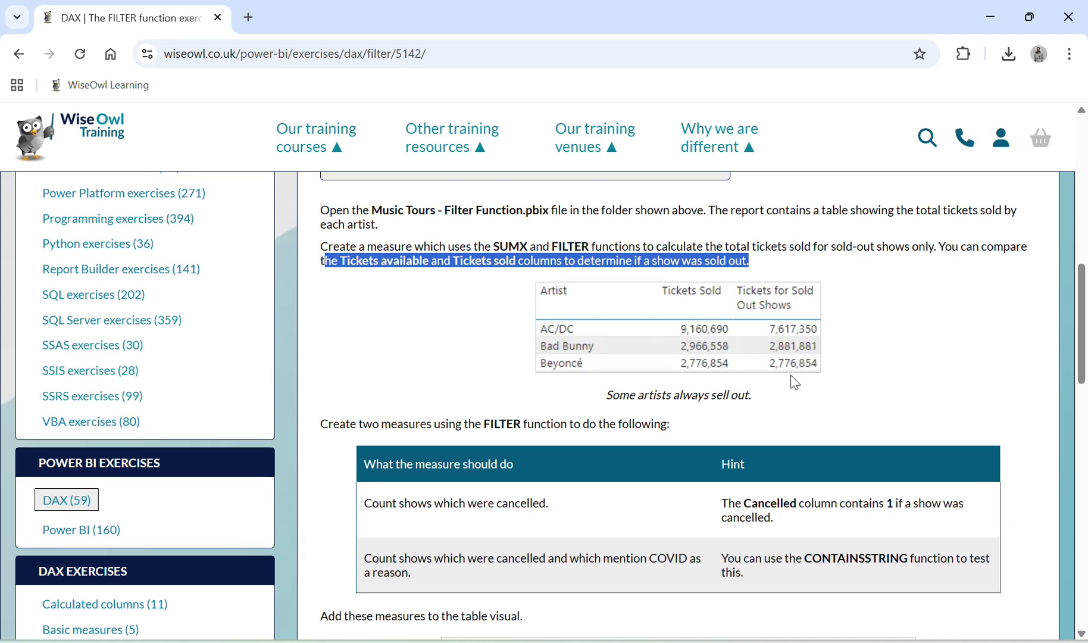
{"action": "scroll", "coordinate": [794, 383], "scroll_direction": "down", "scroll_amount": 1}
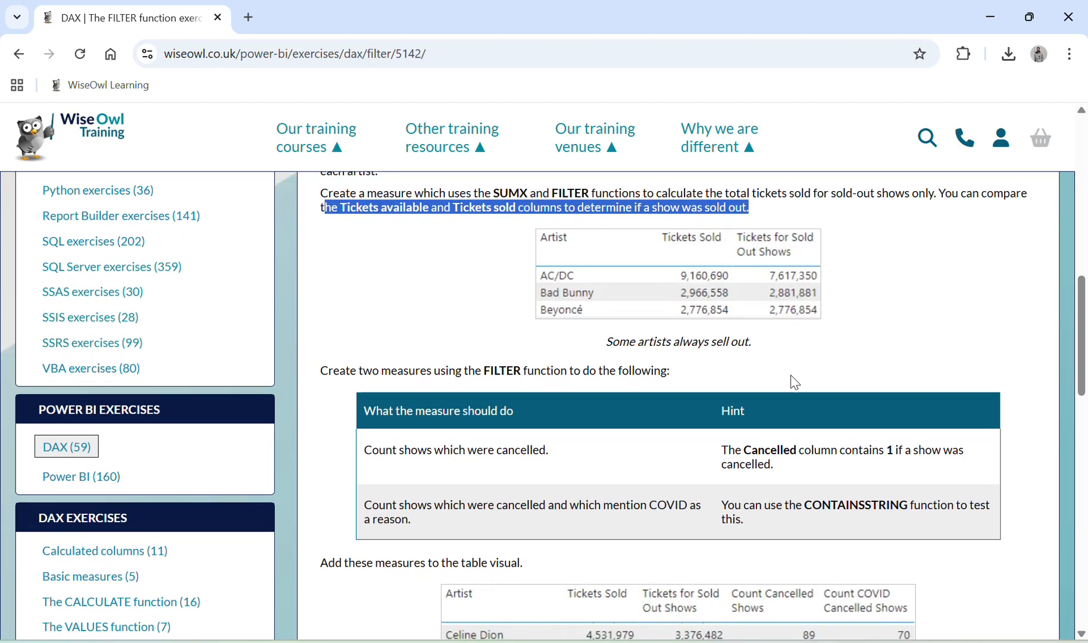
{"action": "scroll", "coordinate": [795, 383], "scroll_direction": "down", "scroll_amount": 2}
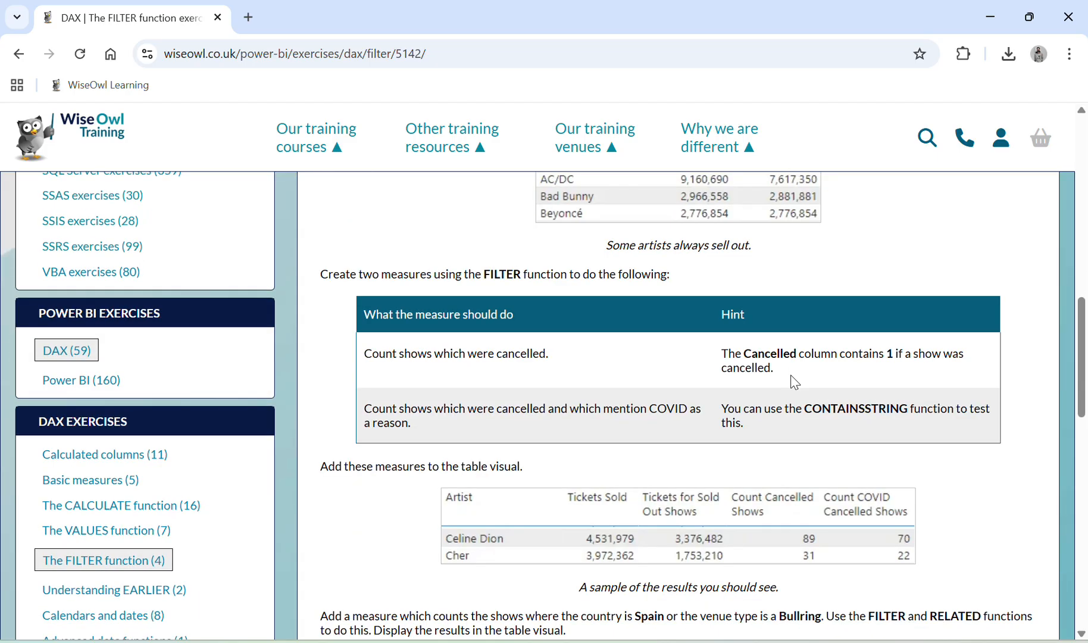
{"action": "triple_click", "coordinate": [483, 355]}
{"action": "key", "text": "ctrl+c"}
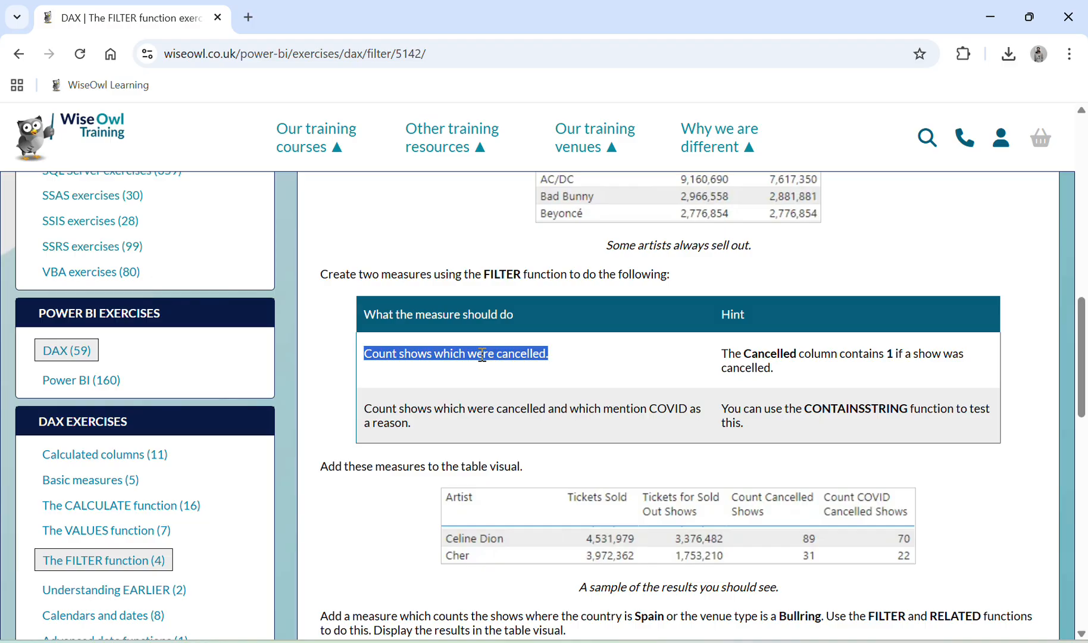
Step: Back in Power BI, create a new measure in Music Measures named "Count shows which were cancelled"
{"action": "key", "text": "alt+Tab"}
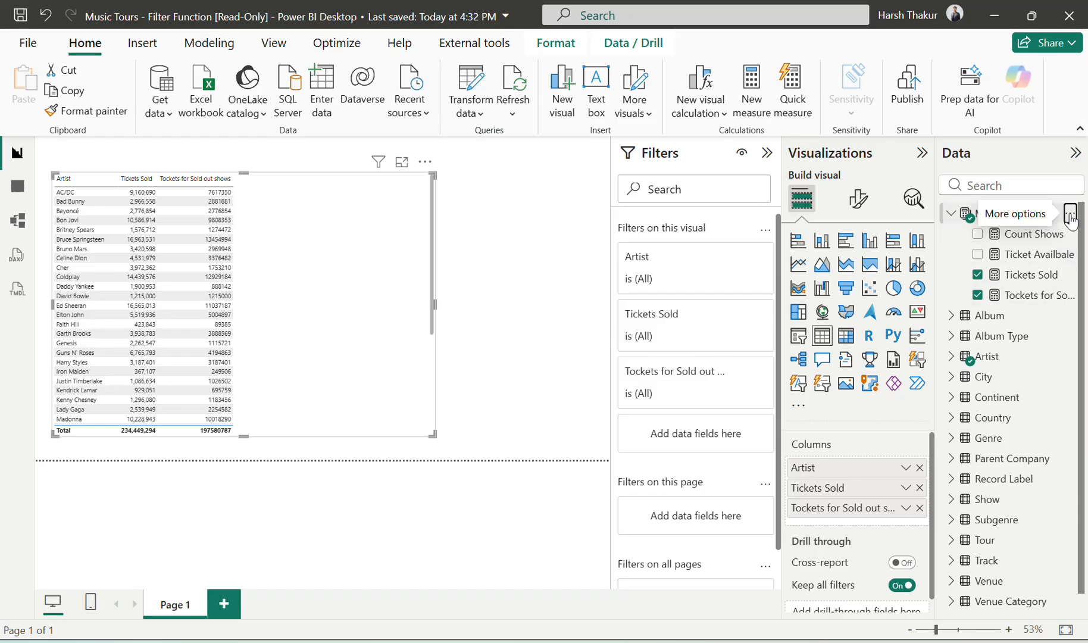
{"action": "left_click", "coordinate": [1069, 213]}
{"action": "left_click", "coordinate": [989, 250]}
{"action": "key", "text": "ctrl+v"}
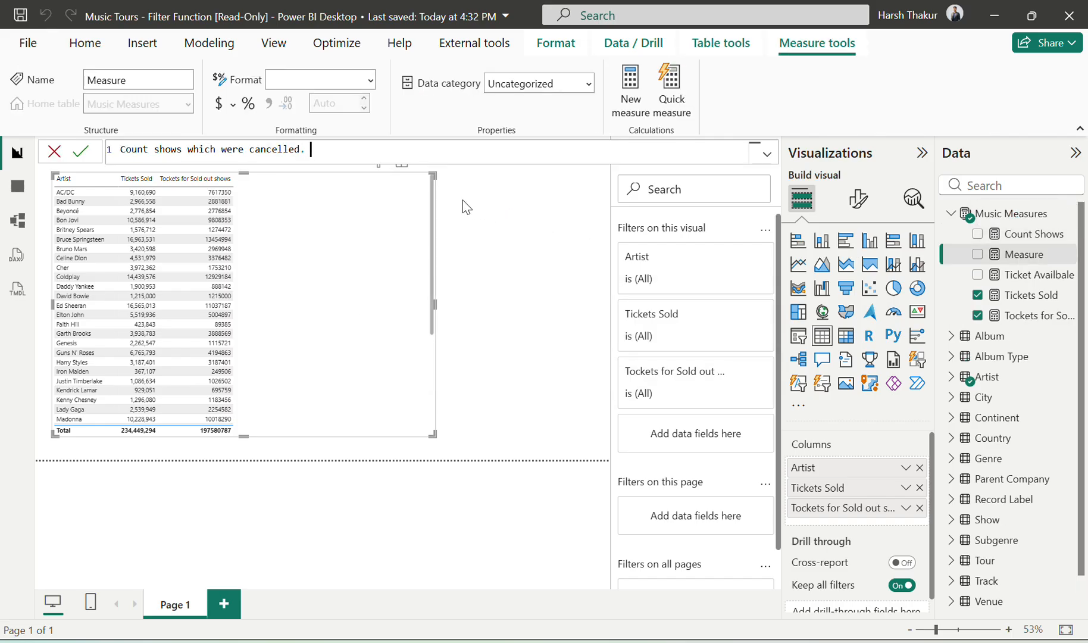
{"action": "key", "text": "BackSpace"}
{"action": "key", "text": "BackSpace"}
Step: Read the exercise's hint about the Cancelled column and begin the measure's formula as CALCULATE([Count Shows],
{"action": "key", "text": "alt+Tab"}
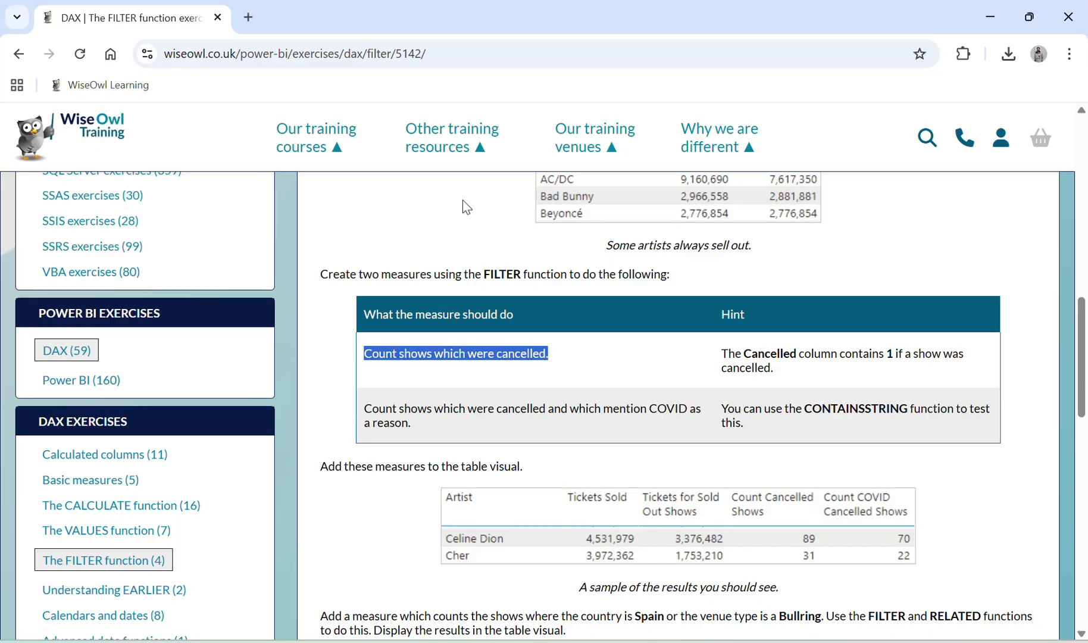
{"action": "left_click", "coordinate": [735, 357]}
{"action": "left_click_drag", "start_coordinate": [735, 357], "coordinate": [782, 364]}
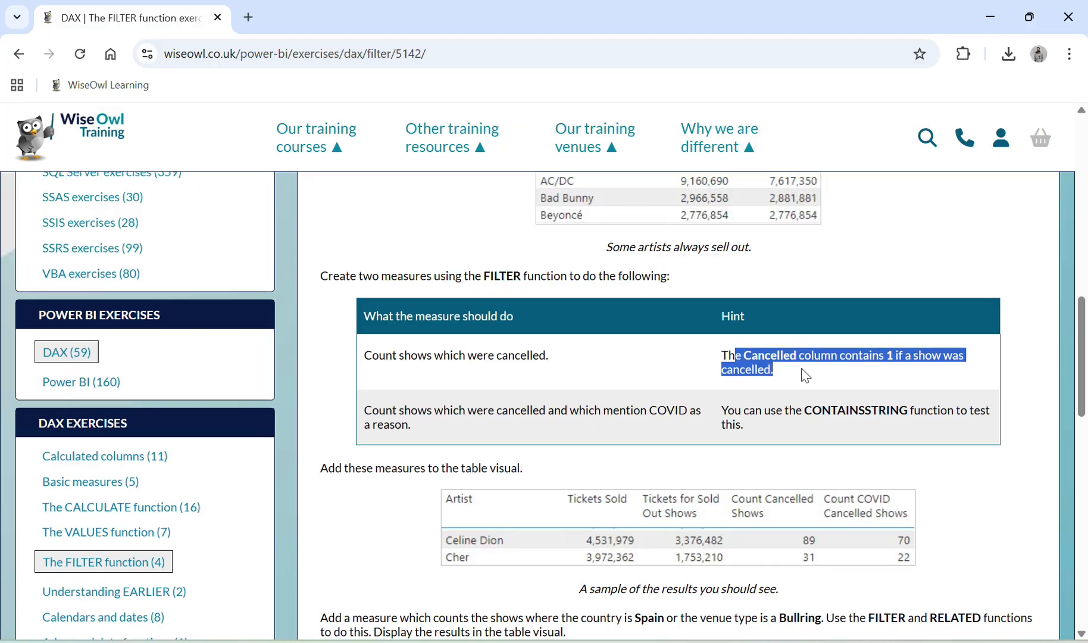
{"action": "key", "text": "alt+Tab"}
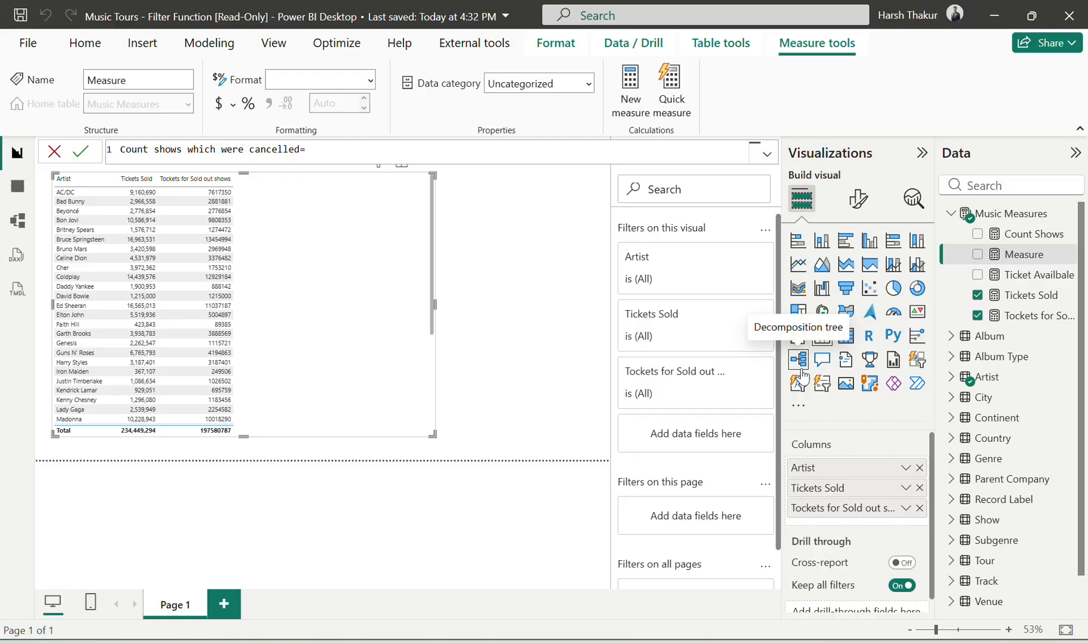
{"action": "type", "text": "CALCULATE(coun"}
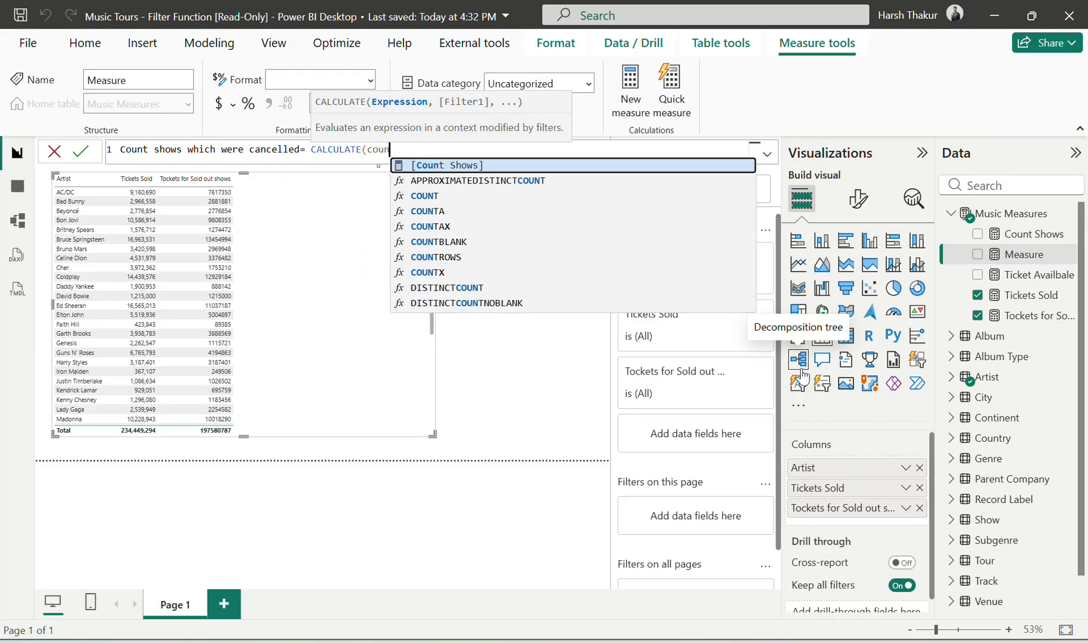
{"action": "type", "text": "t"}
{"action": "key", "text": "Tab"}
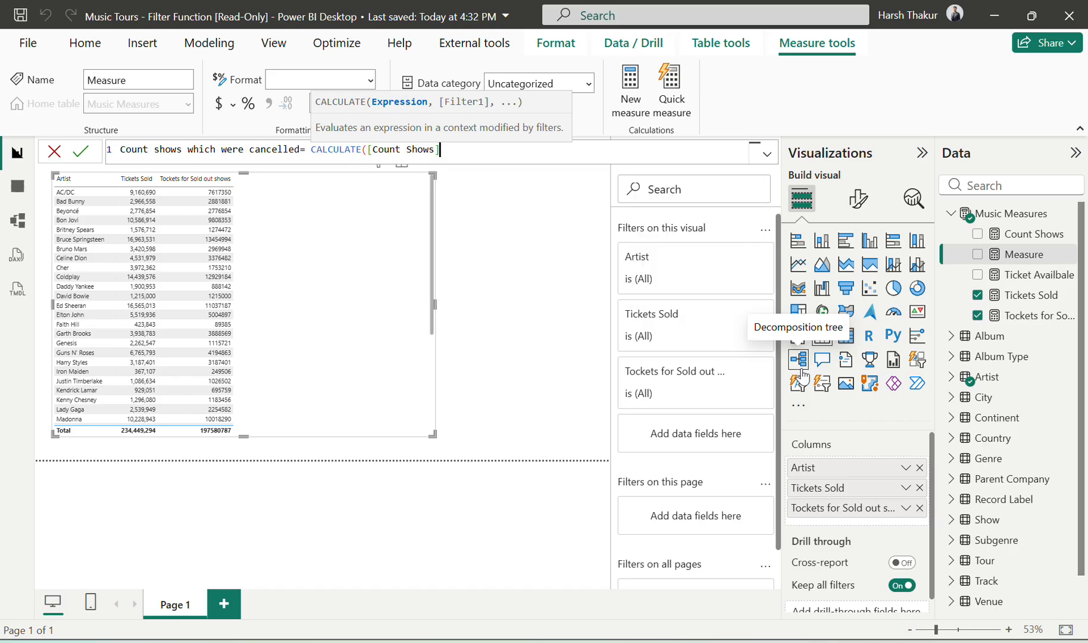
{"action": "type", "text": ","}
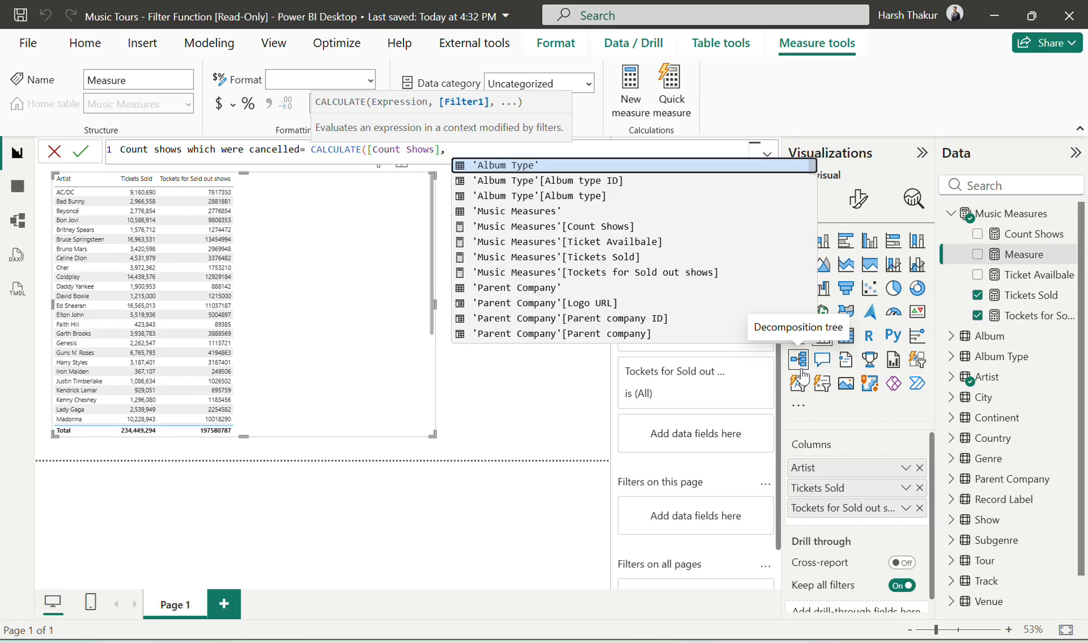
Step: Recheck the hint, then finish the CALCULATE filter with Show[Cancelled] =1 and commit the measure
{"action": "key", "text": "alt+Tab"}
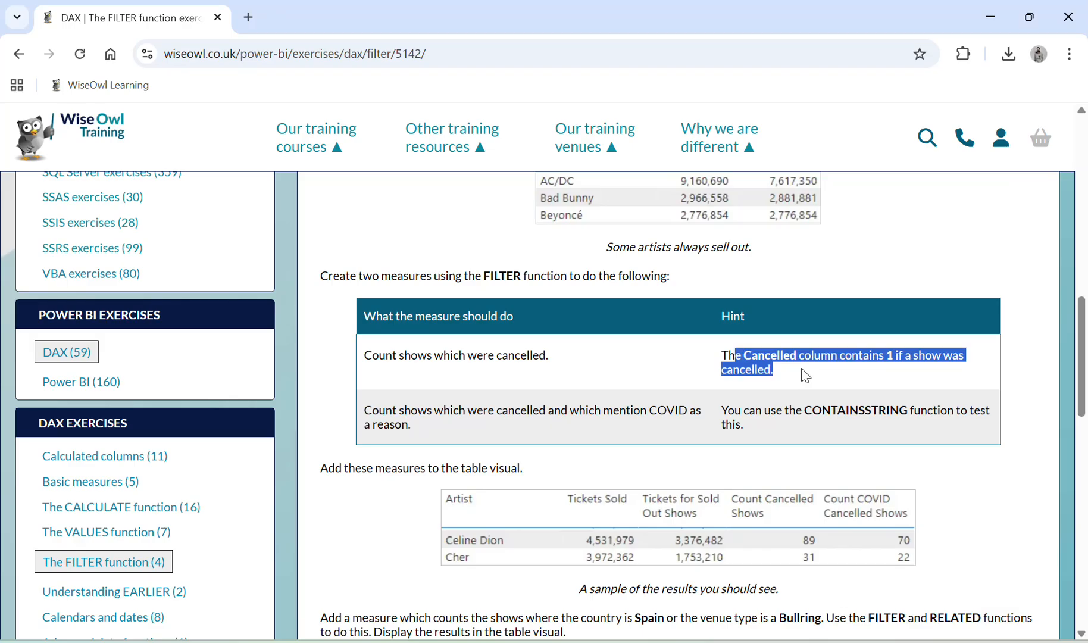
{"action": "left_click", "coordinate": [805, 376]}
{"action": "key", "text": "alt+Tab"}
{"action": "type", "text": "can"}
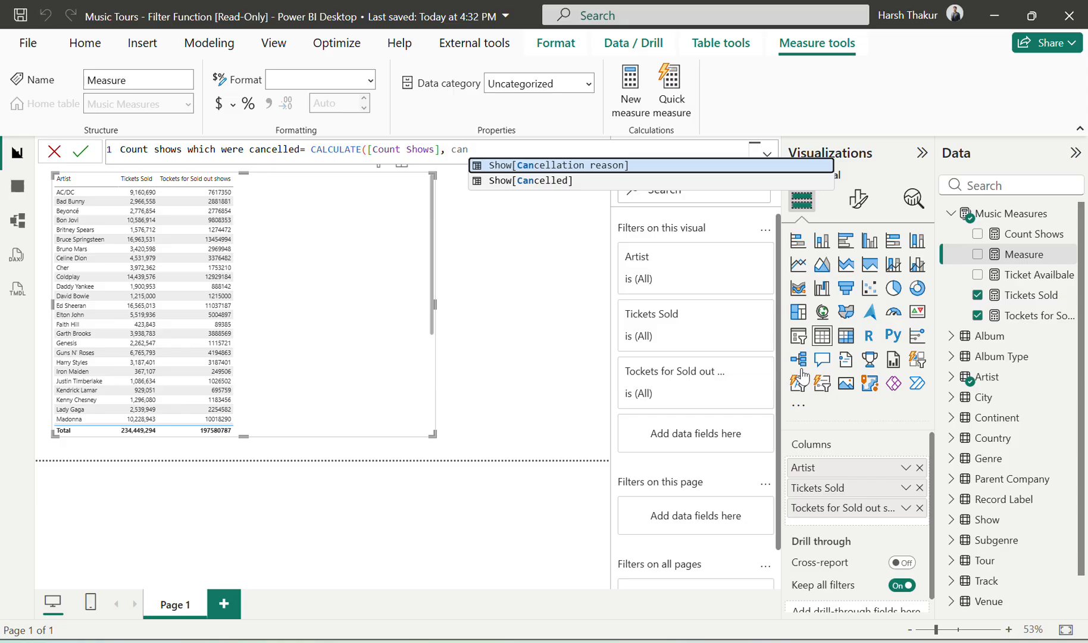
{"action": "key", "text": "Down"}
{"action": "key", "text": "Tab"}
{"action": "type", "text": "=1"}
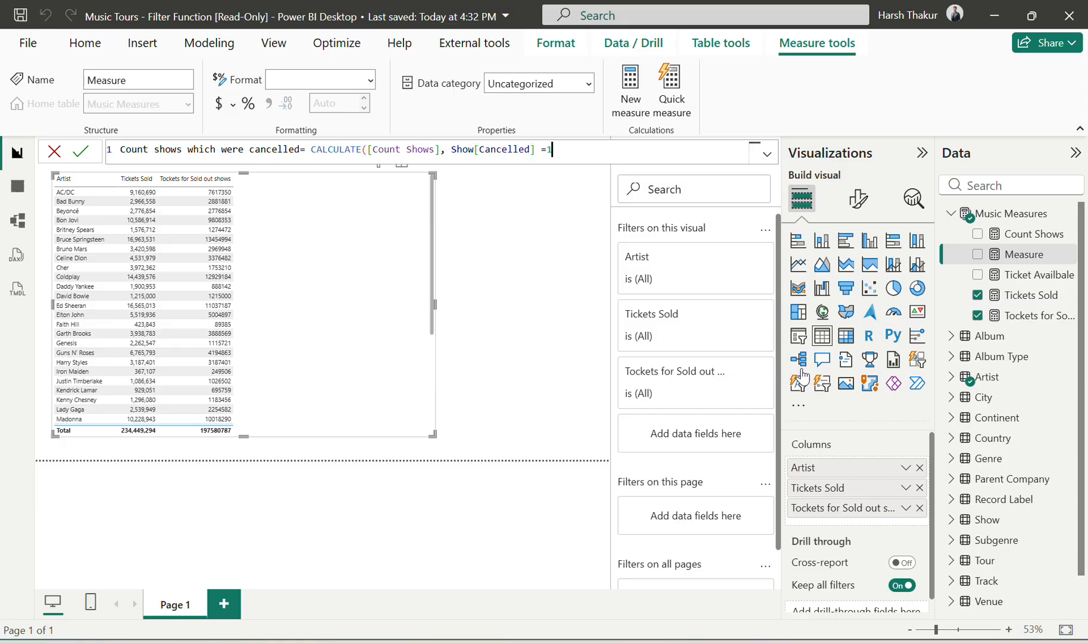
{"action": "key", "text": "Return"}
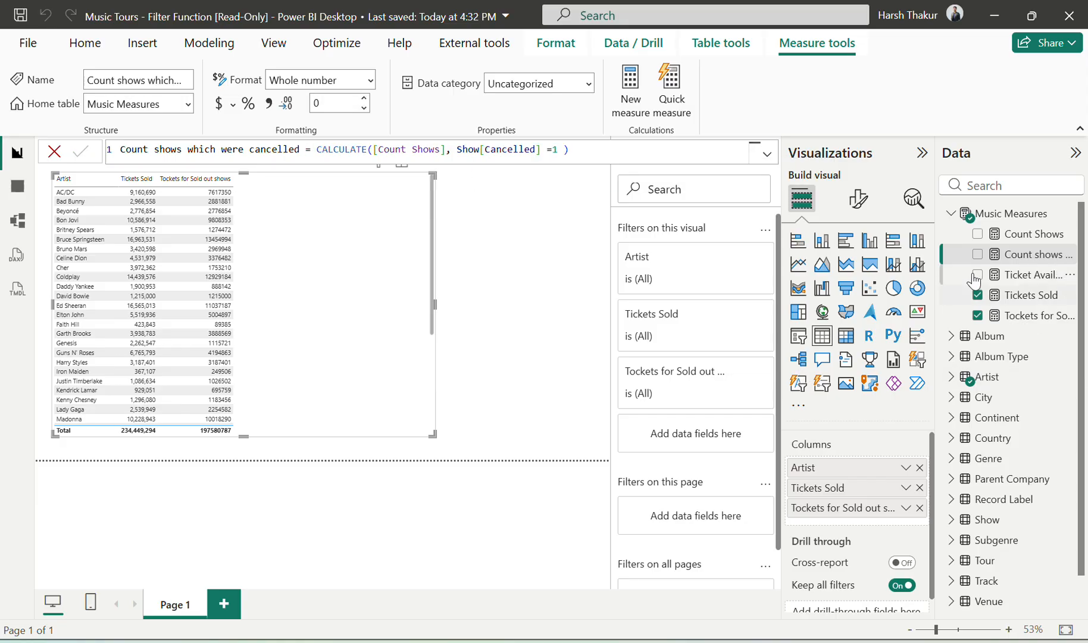
Step: Add the "Count shows which were cancelled" measure to the artist table and compare its values with the exercise page's sample results
{"action": "left_click_drag", "start_coordinate": [992, 267], "coordinate": [866, 517]}
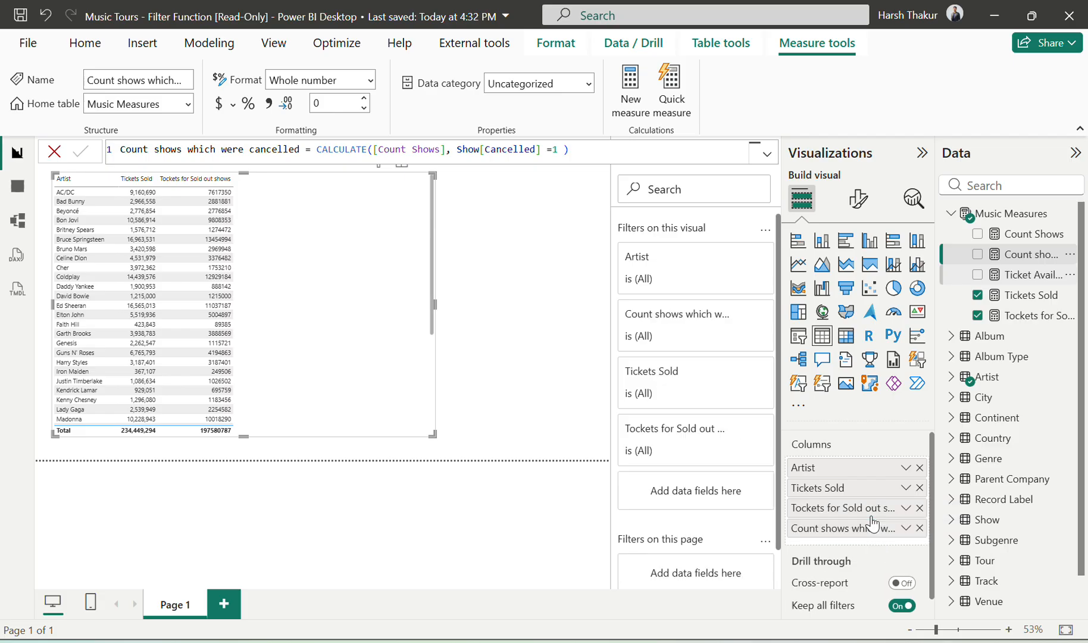
{"action": "key", "text": "alt+Tab"}
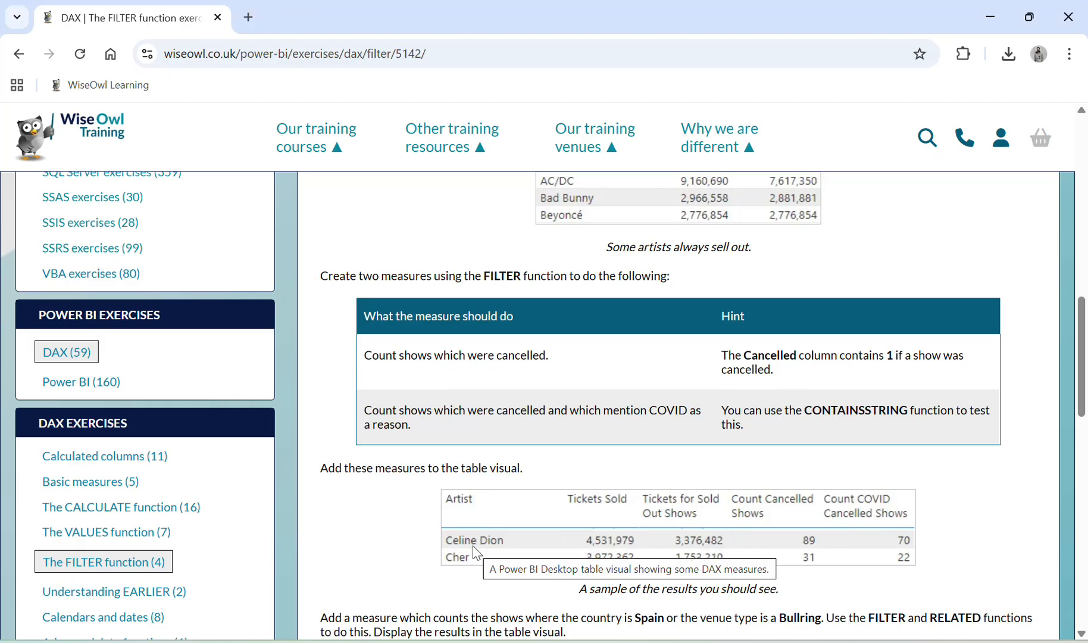
{"action": "key", "text": "alt+Tab"}
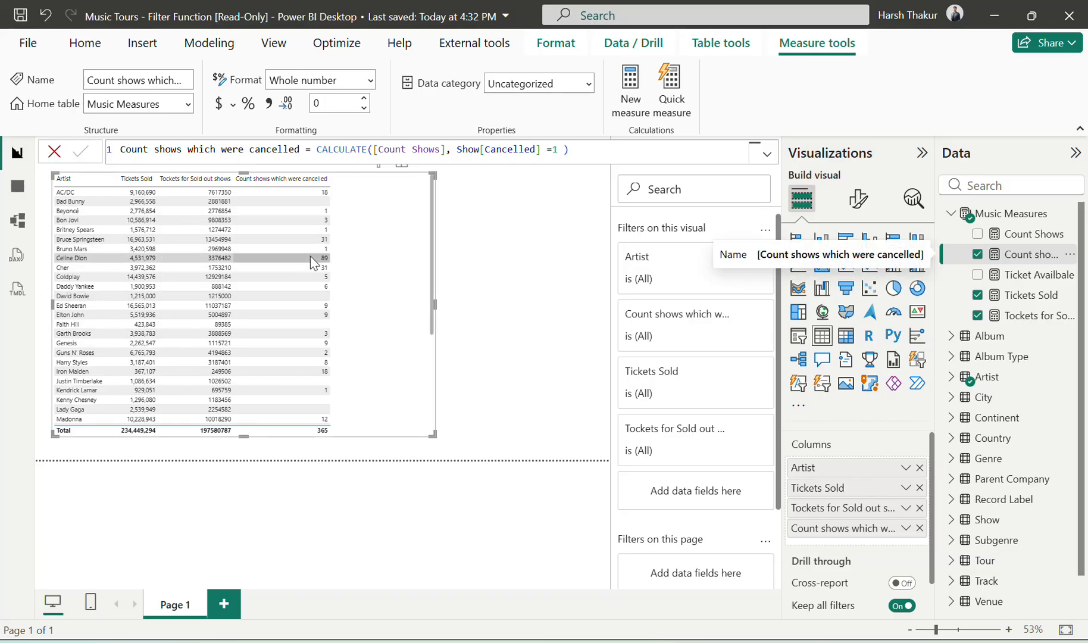
{"action": "key", "text": "alt+Tab"}
{"action": "key", "text": "alt+Tab"}
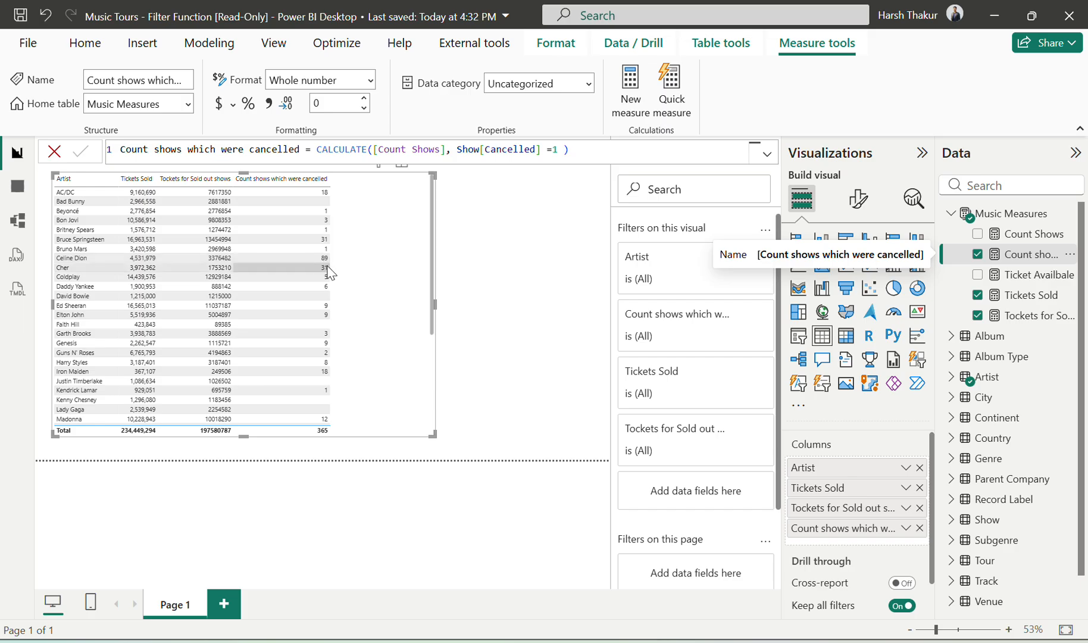
Step: Read the COVID cancellation task on the exercise page, and in Power BI create a Music Measures measure named "Count show canceld by COvid"
{"action": "key", "text": "alt+Tab"}
{"action": "scroll", "coordinate": [565, 312], "scroll_direction": "down", "scroll_amount": 1}
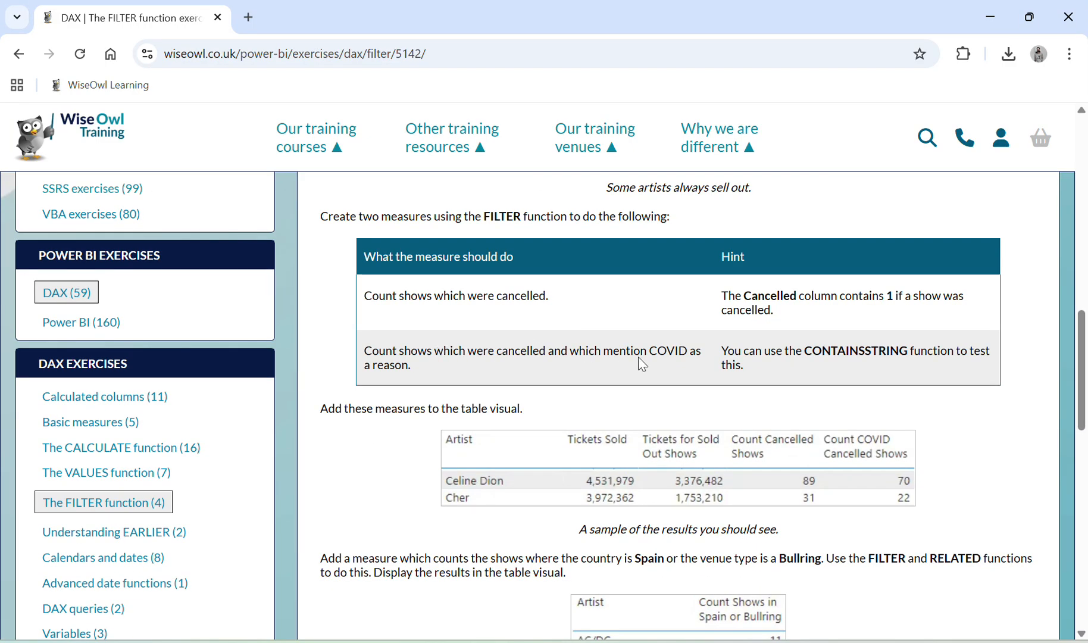
{"action": "left_click_drag", "start_coordinate": [639, 353], "coordinate": [685, 357]}
{"action": "key", "text": "alt+Tab"}
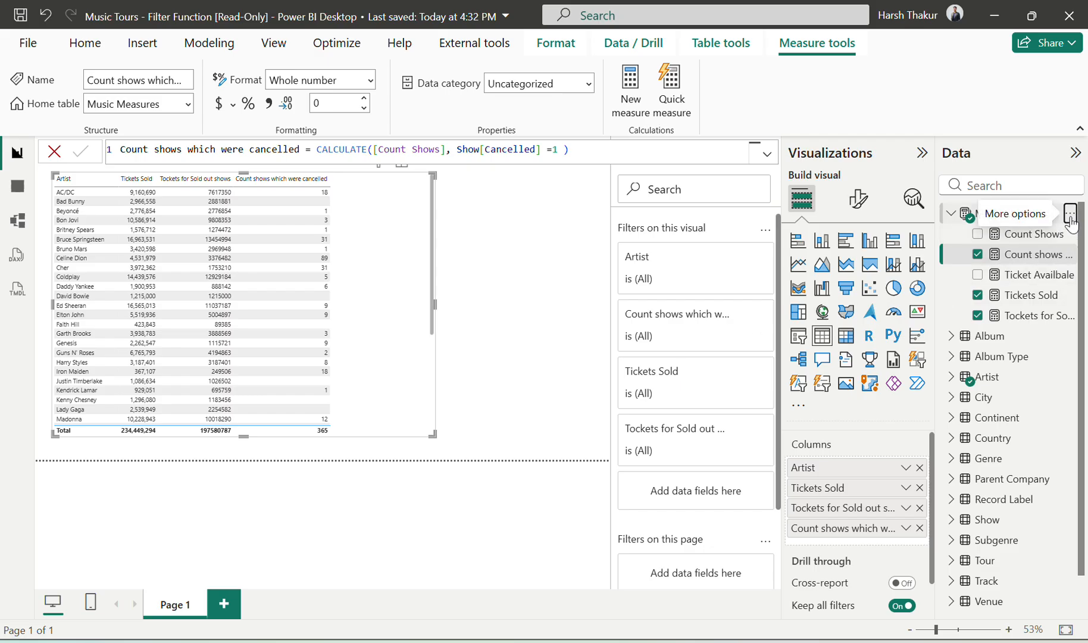
{"action": "left_click", "coordinate": [1069, 213]}
{"action": "left_click", "coordinate": [969, 249]}
{"action": "type", "text": "Countg"}
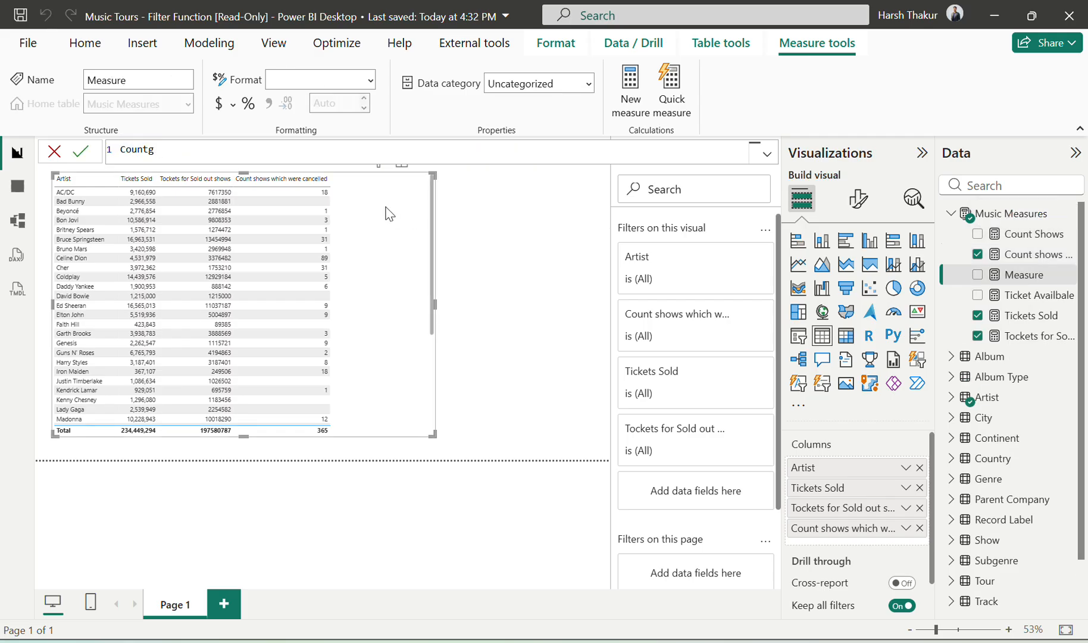
{"action": "key", "text": "BackSpace"}
{"action": "type", "text": "show canceld by COvid ="}
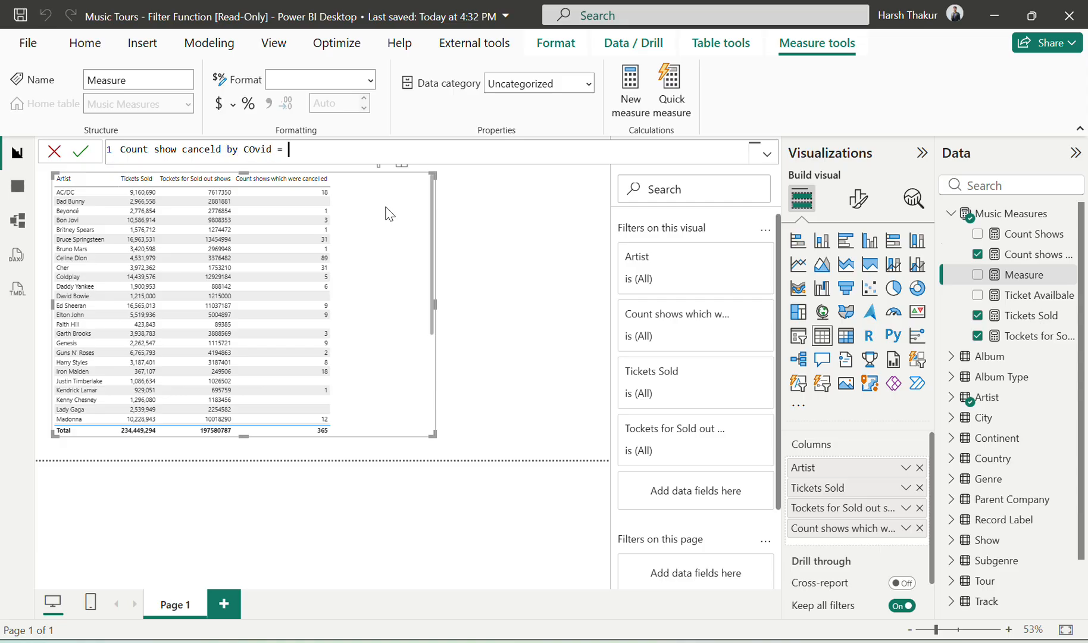
{"action": "type", "text": " cal"}
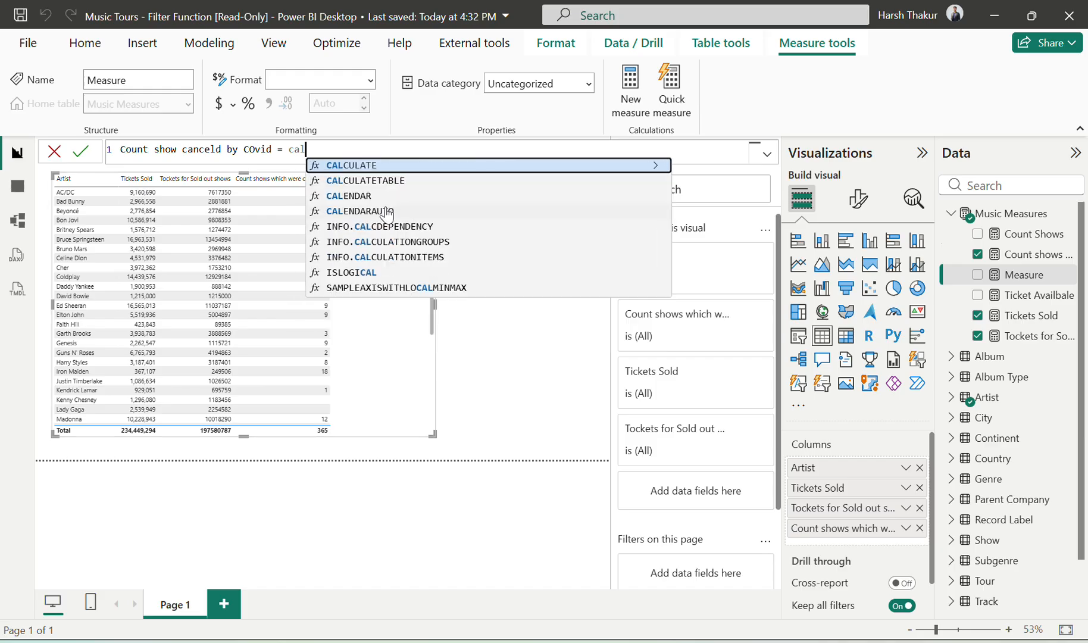
Step: Begin the measure's formula as CALCULATE([Count shows which were cancelled],
{"action": "key", "text": "Tab"}
{"action": "type", "text": "cou"}
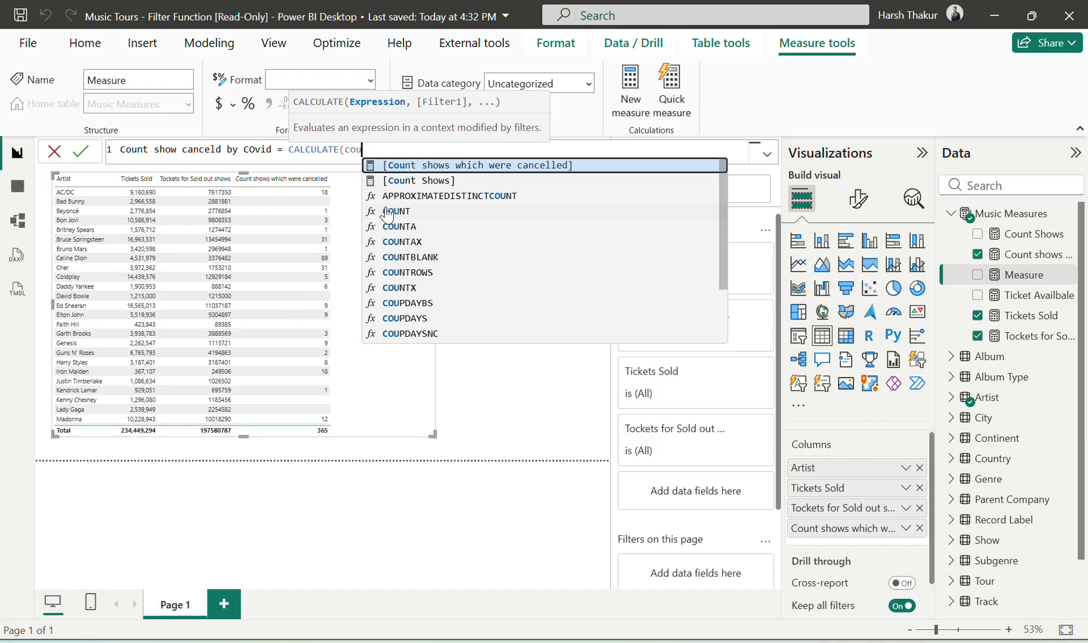
{"action": "key", "text": "Tab"}
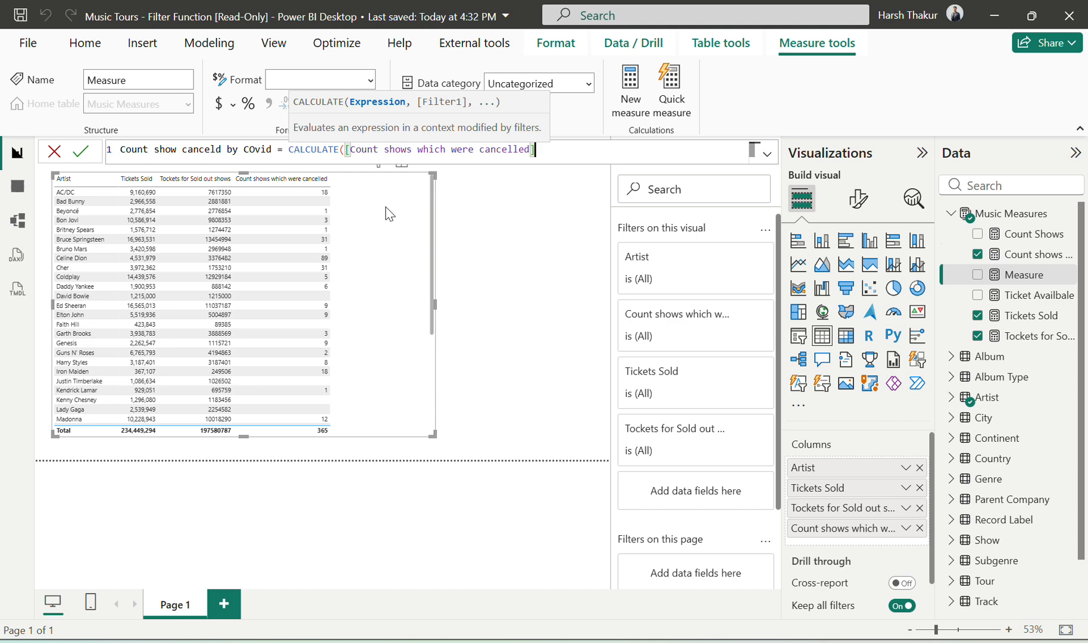
{"action": "type", "text": ","}
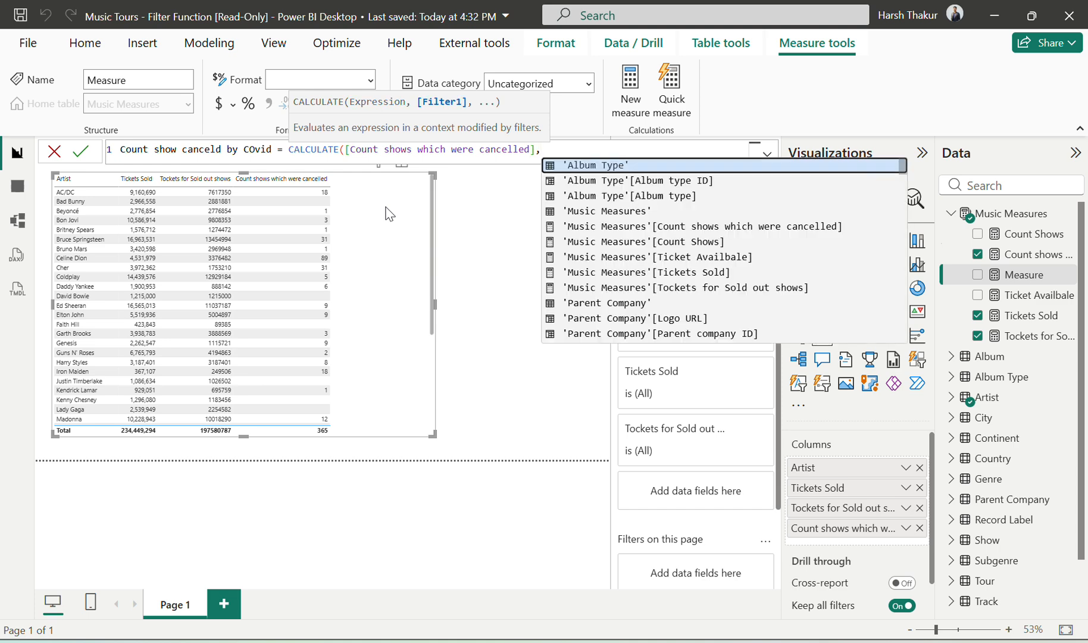
Step: Recheck the COVID task's hint on the exercise page and insert Show[Cancellation reason] as the start of the CALCULATE filter in Power BI
{"action": "key", "text": "alt+Tab"}
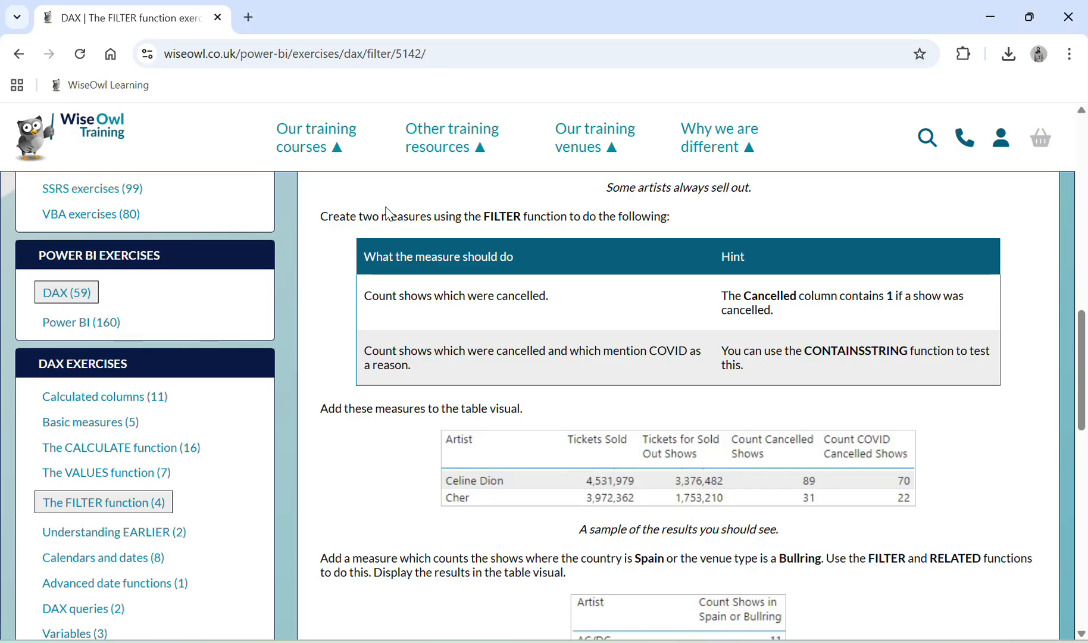
{"action": "left_click_drag", "start_coordinate": [755, 366], "coordinate": [559, 365]}
{"action": "left_click_drag", "start_coordinate": [628, 371], "coordinate": [662, 363]}
{"action": "key", "text": "alt+Tab"}
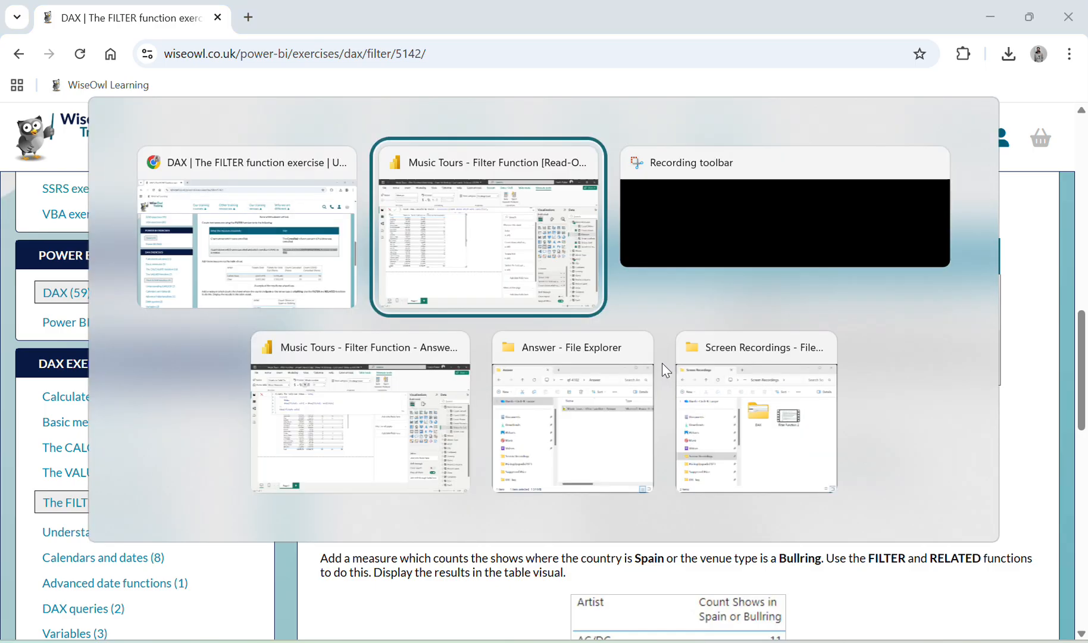
{"action": "type", "text": "reas"}
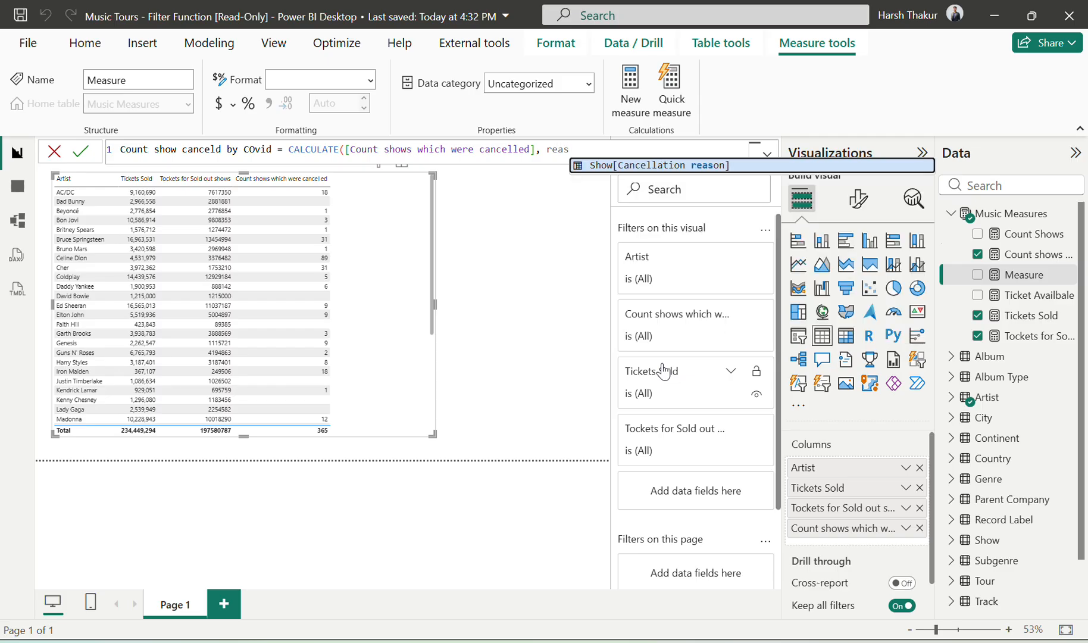
{"action": "key", "text": "Tab"}
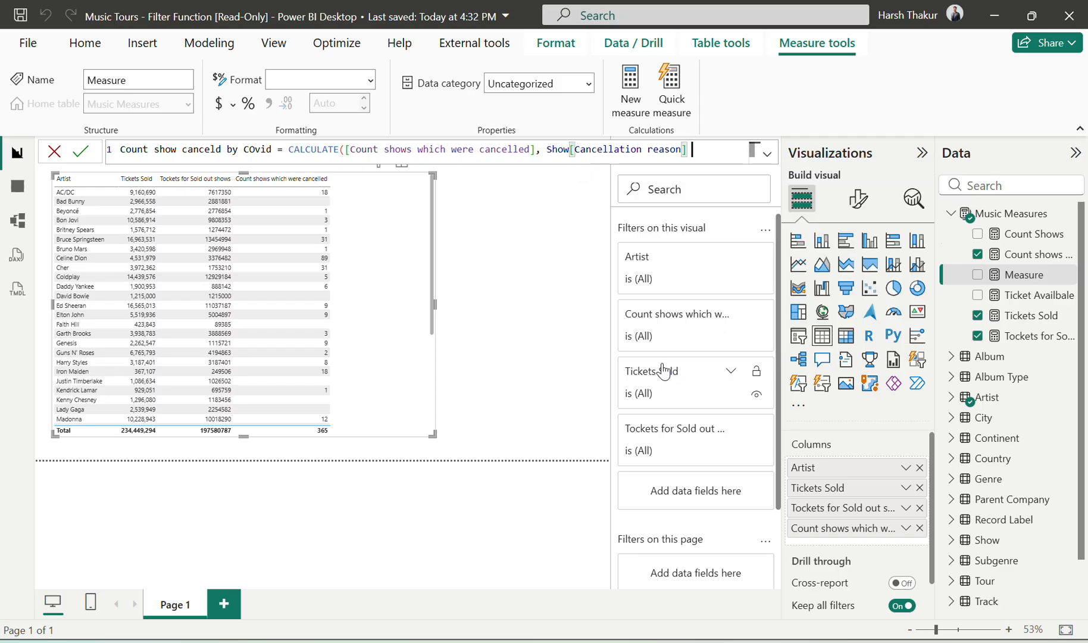
Step: Insert the CONTAINSSTRING function in front of Show[Cancellation reason] in the filter argument
{"action": "type", "text": "="}
{"action": "key", "text": "BackSpace"}
{"action": "key", "text": "BackSpace"}
{"action": "key", "text": "Left"}
{"action": "key", "text": "Left"}
{"action": "key", "text": "Left"}
{"action": "key", "text": "Left"}
{"action": "key", "text": "Left"}
{"action": "key", "text": "Left"}
{"action": "key", "text": "Left"}
{"action": "key", "text": "Left"}
{"action": "key", "text": "Left"}
{"action": "key", "text": "Left"}
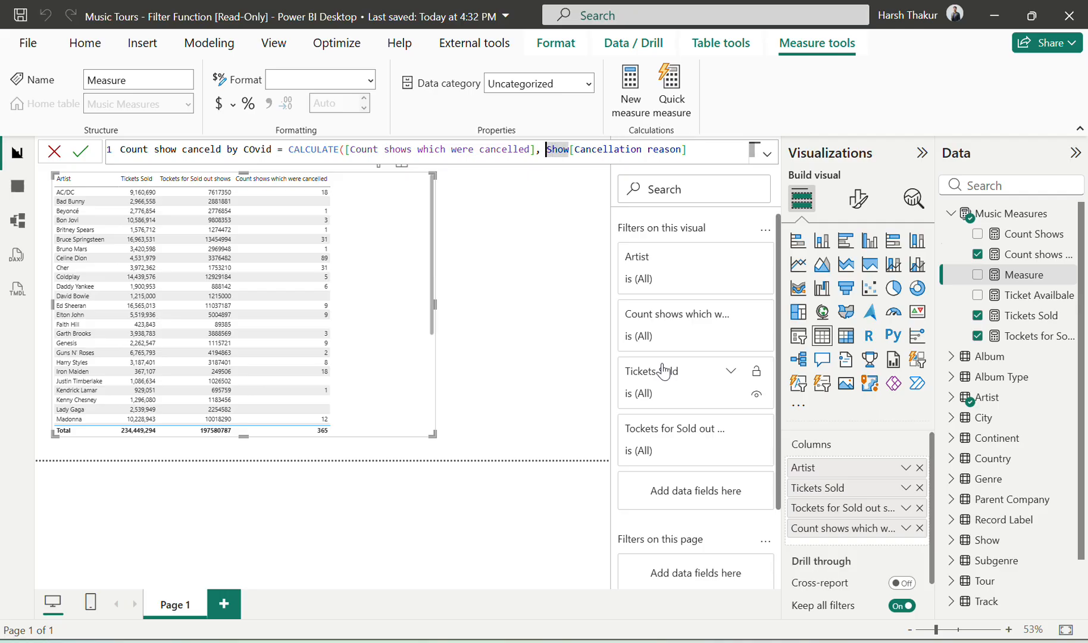
{"action": "type", "text": "con"}
{"action": "key", "text": "Down"}
{"action": "key", "text": "Down"}
{"action": "key", "text": "Down"}
{"action": "key", "text": "Down"}
{"action": "key", "text": "Down"}
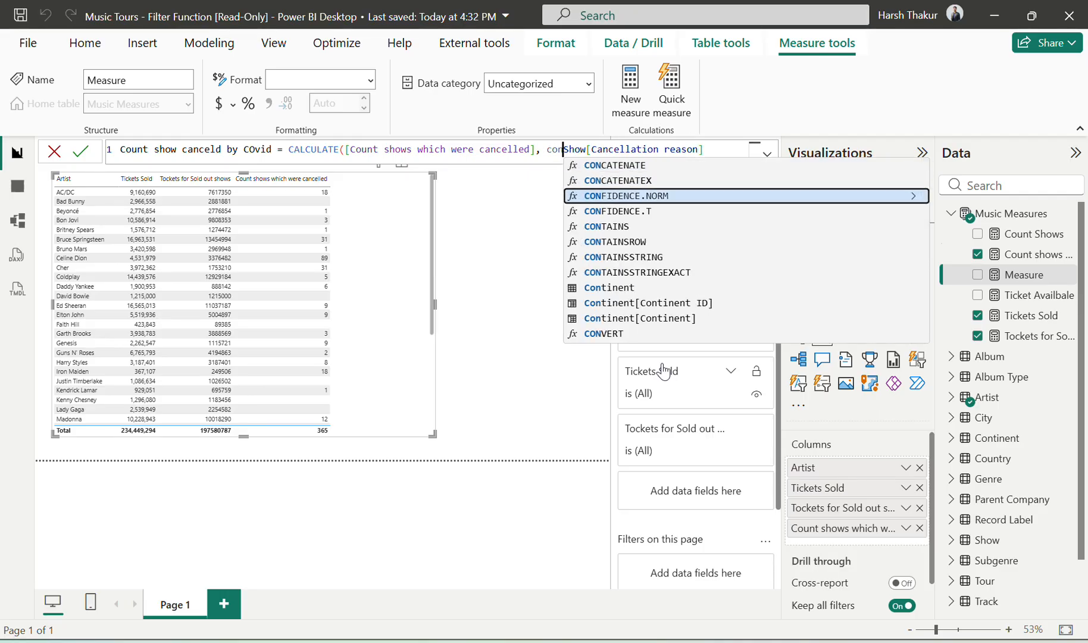
{"action": "key", "text": "Tab"}
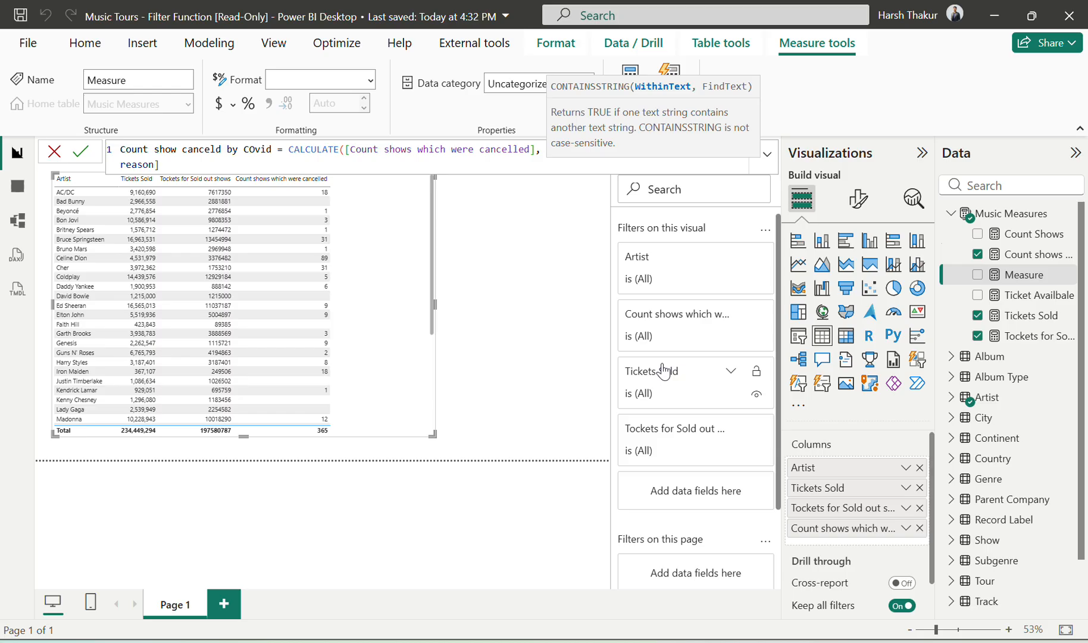
Step: Complete CONTAINSSTRING with "COVID" as the text to find, close the CALCULATE formula and commit the measure
{"action": "key", "text": "Right"}
{"action": "key", "text": "Right"}
{"action": "key", "text": "Right"}
{"action": "key", "text": "Right"}
{"action": "key", "text": "Right"}
{"action": "key", "text": "Down"}
{"action": "type", "text": ","}
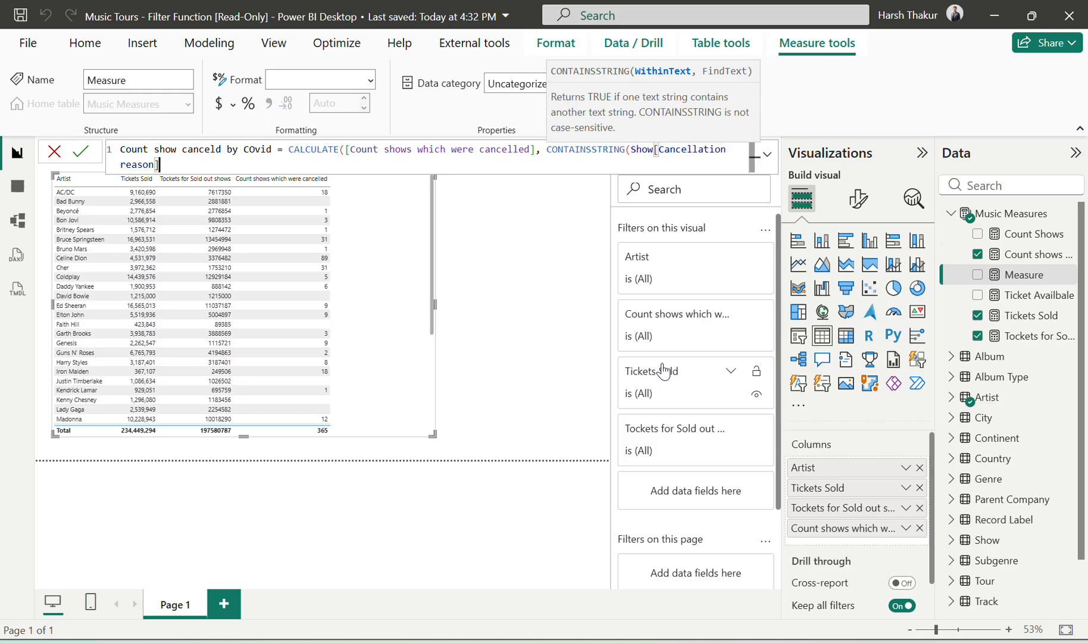
{"action": "type", "text": " \"CO"}
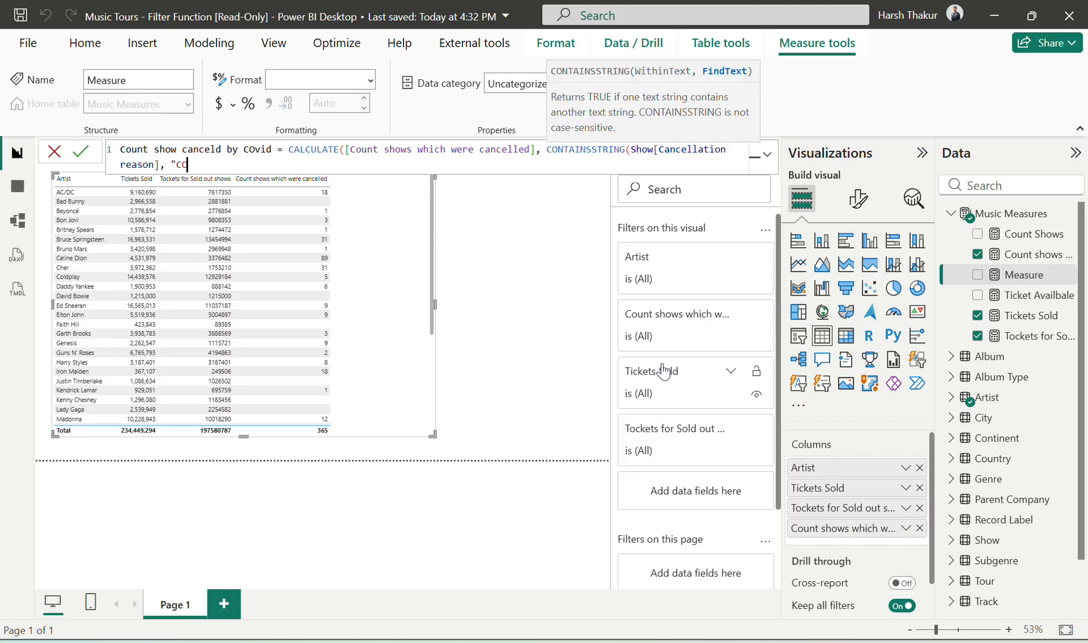
{"action": "type", "text": "VID\")  )"}
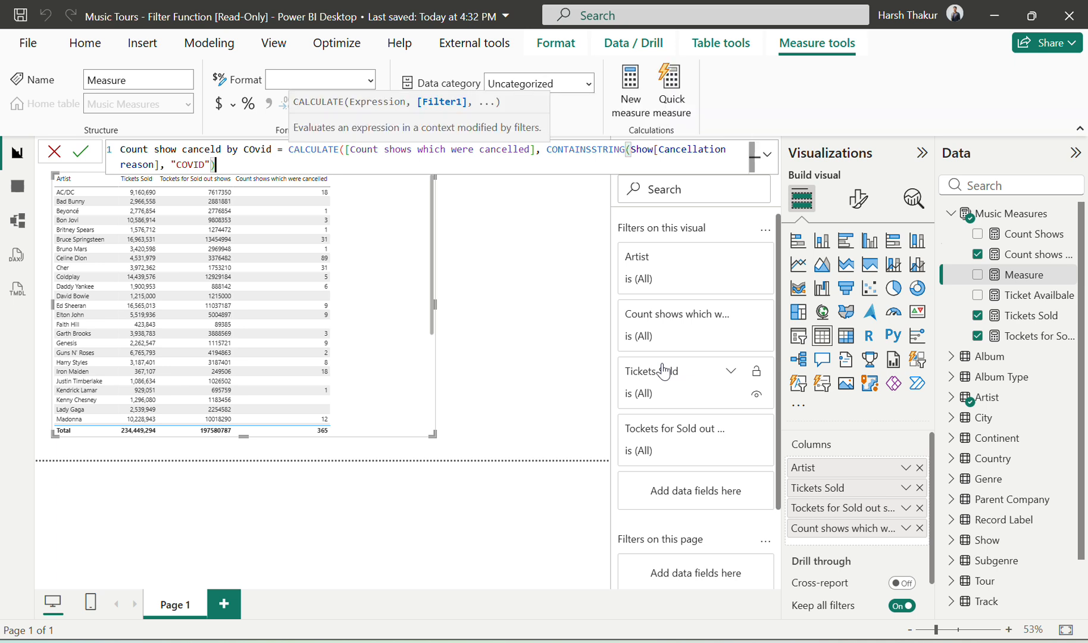
{"action": "key", "text": "Return"}
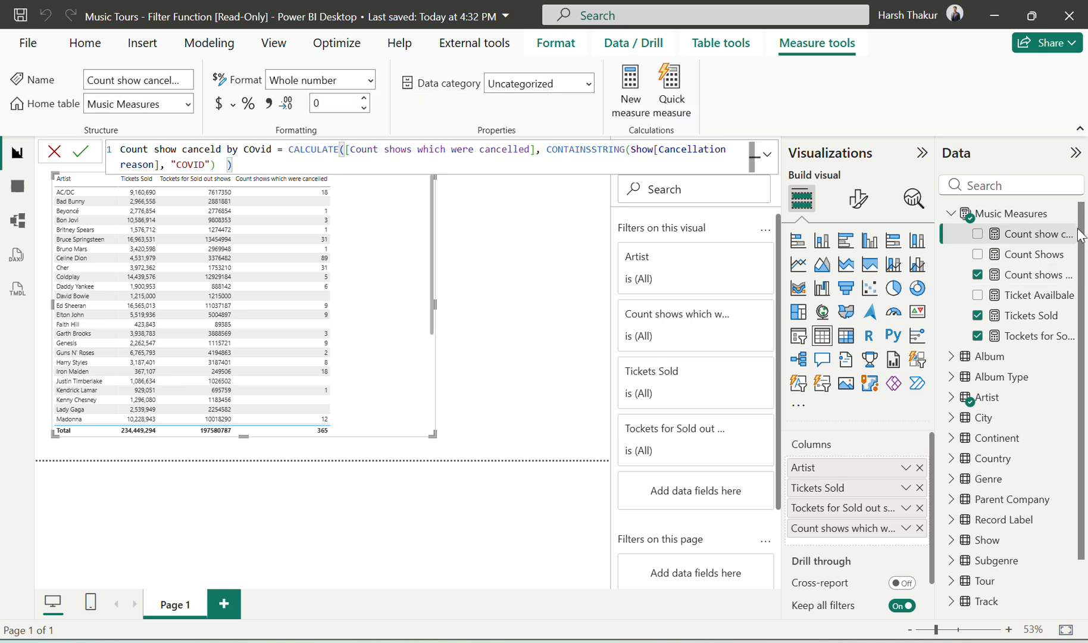
Step: Add the "Count show canceld by COvid" measure to the artist table and compare it with the exercise page's sample results
{"action": "left_click_drag", "start_coordinate": [1021, 233], "coordinate": [878, 534]}
{"action": "key", "text": "alt+Tab"}
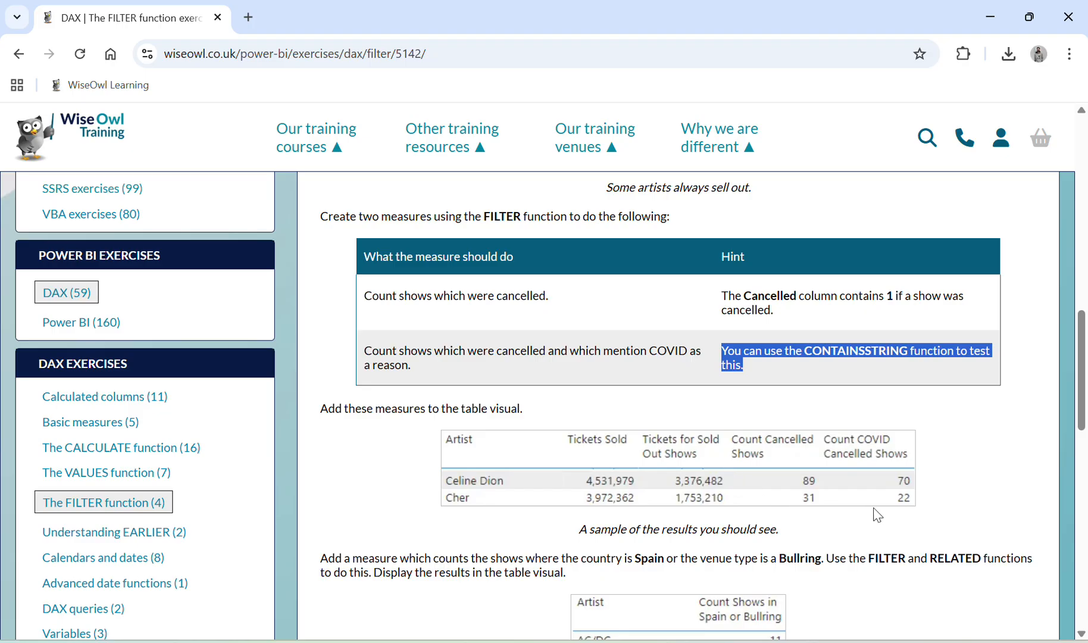
{"action": "key", "text": "alt+Tab"}
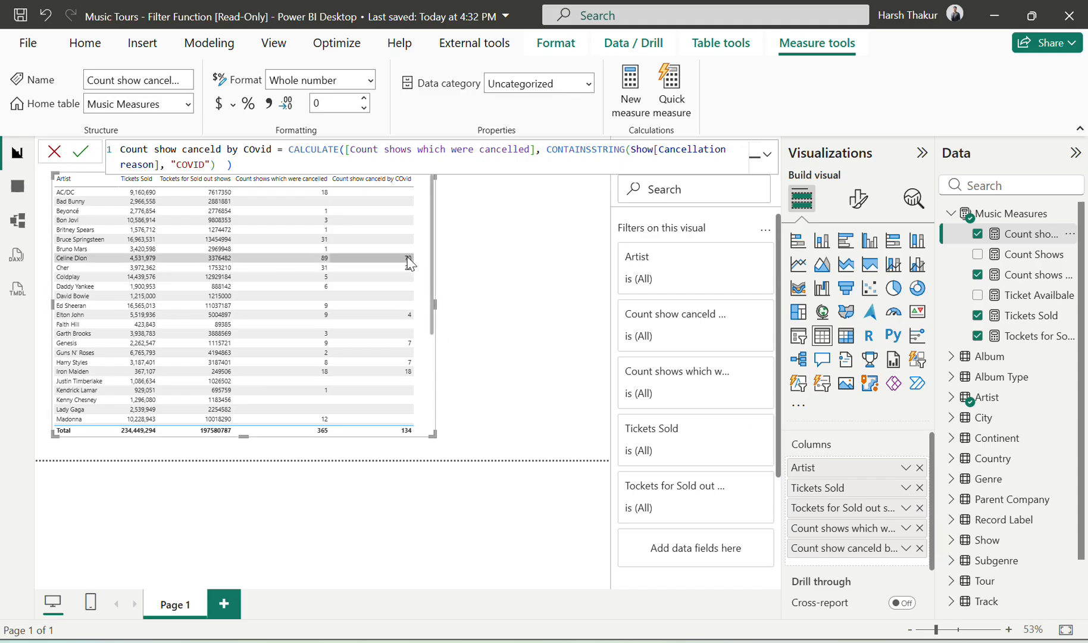
Step: Read the exercise page's task on counting shows in Spain or at Bullring venues with FILTER and RELATED
{"action": "key", "text": "alt+Tab"}
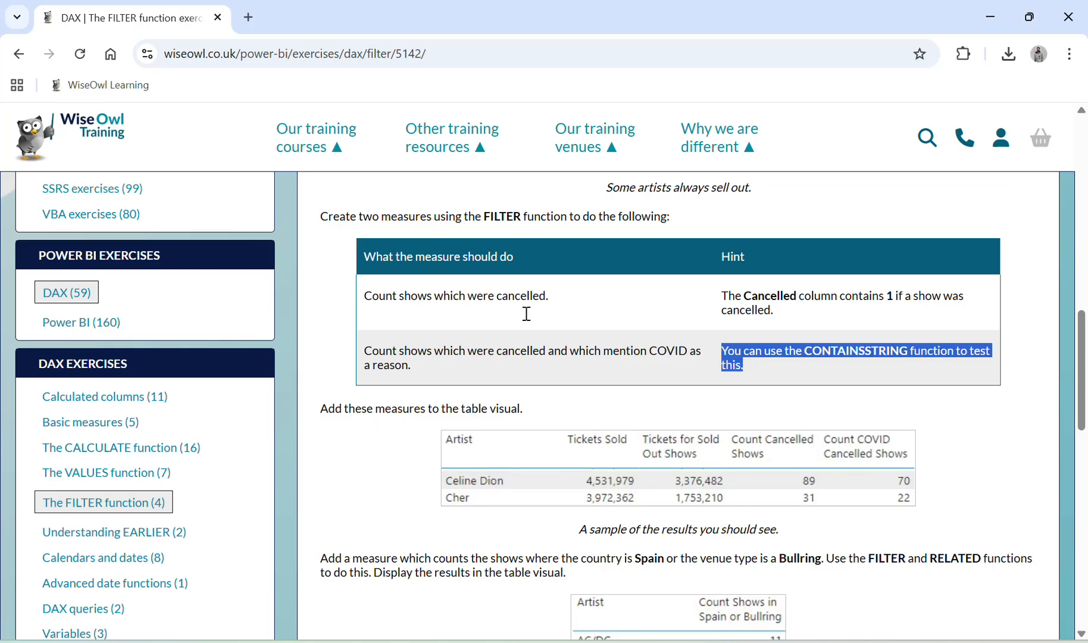
{"action": "scroll", "coordinate": [652, 420], "scroll_direction": "down", "scroll_amount": 5}
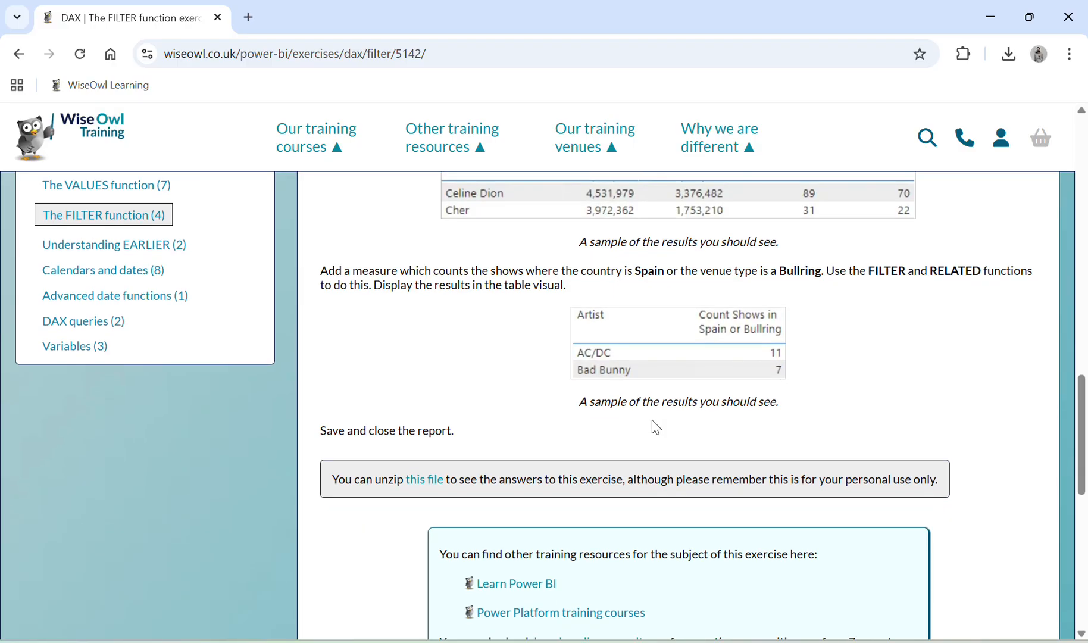
{"action": "left_click_drag", "start_coordinate": [393, 278], "coordinate": [425, 281]}
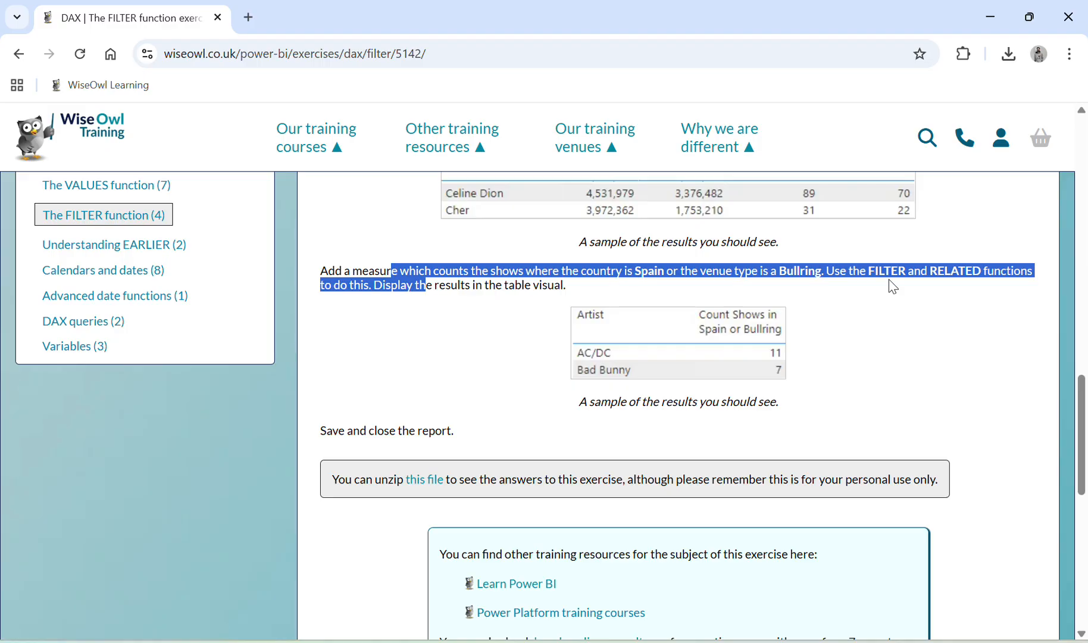
{"action": "key", "text": "alt+Tab"}
{"action": "key", "text": "alt+Tab"}
{"action": "key", "text": "alt+Tab"}
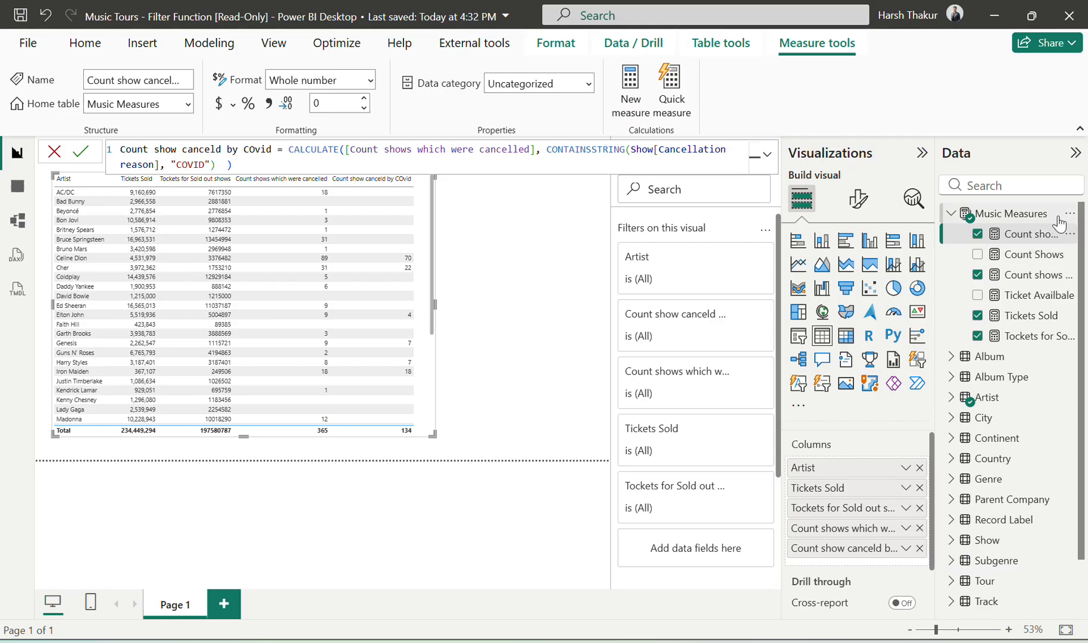
{"action": "key", "text": "alt+Tab"}
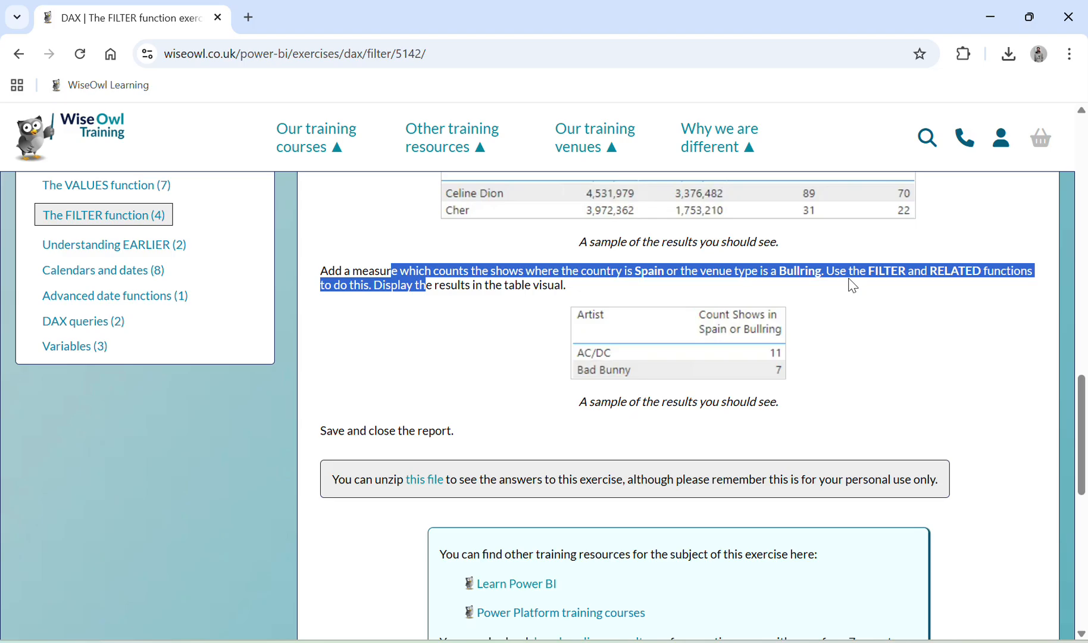
Step: Switch to the Power BI report, create a new measure in Music Measures and begin its name with "Count of shows"
{"action": "key", "text": "alt+Tab"}
{"action": "left_click", "coordinate": [1075, 219]}
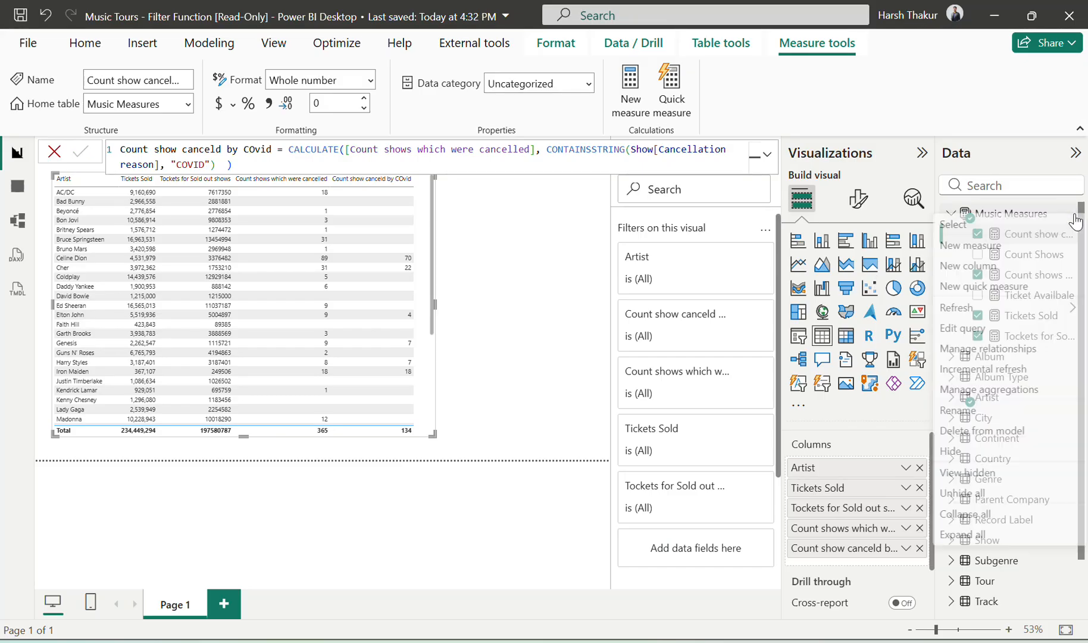
{"action": "left_click", "coordinate": [1002, 247]}
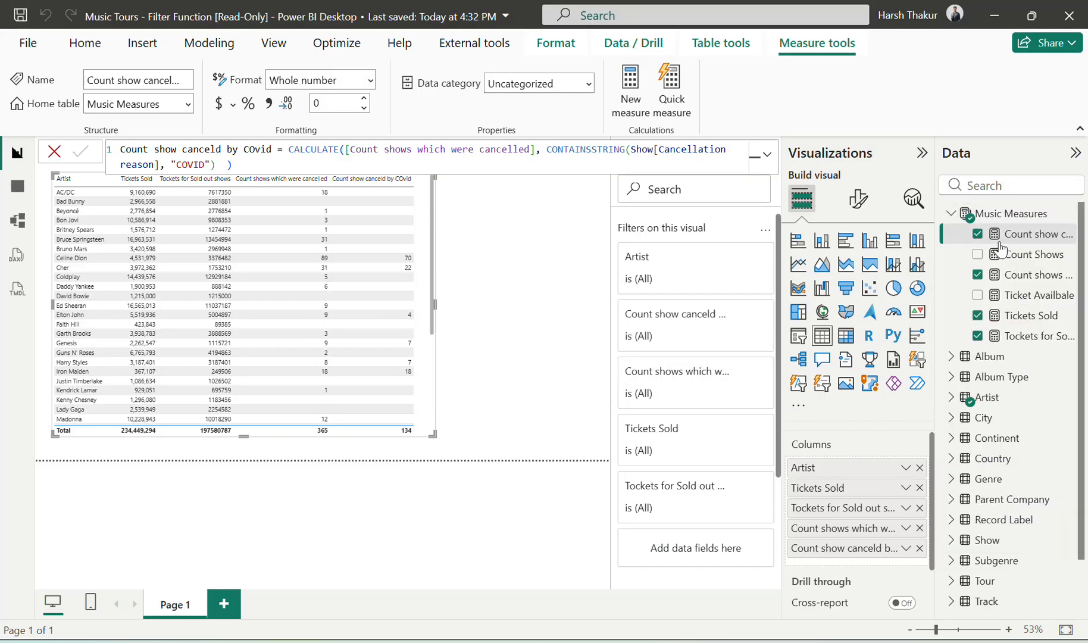
{"action": "type", "text": "Count"}
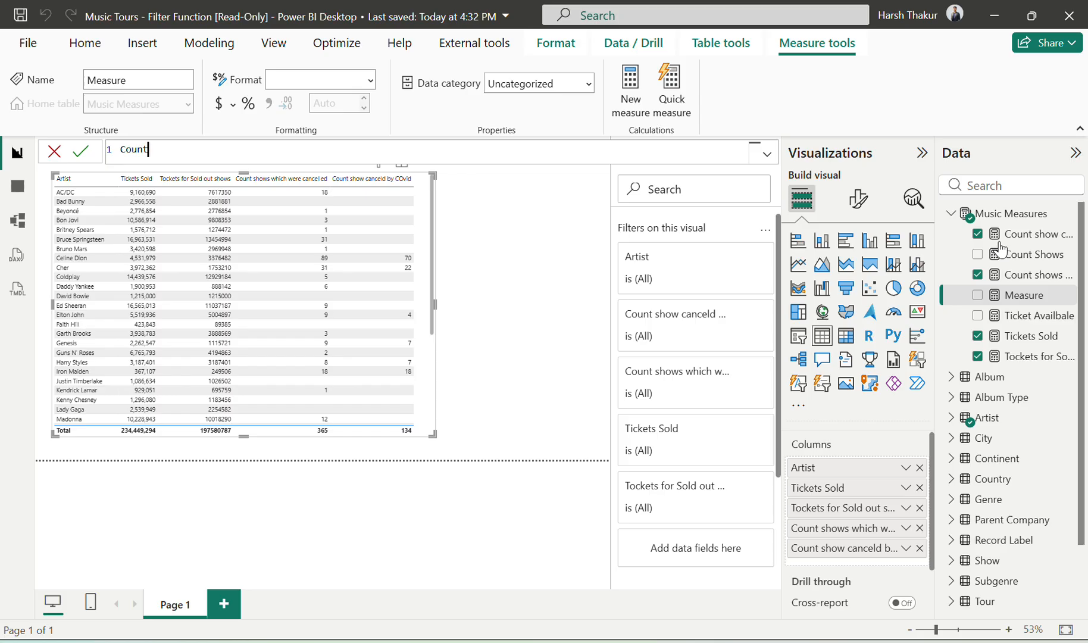
{"action": "type", "text": " of co"}
{"action": "type", "text": "ows"}
Step: Check the exercise wording and complete the measure name as "Count of shows Spainf & Bullring", followed by an equals sign
{"action": "key", "text": "alt+Tab"}
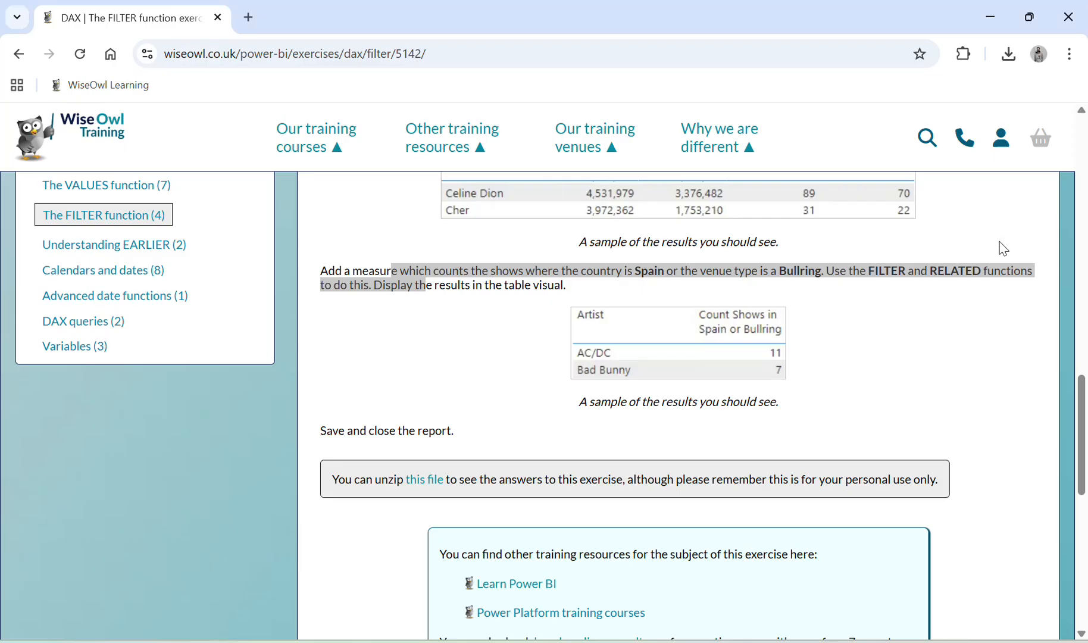
{"action": "key", "text": "alt+Tab"}
{"action": "type", "text": "Sp"}
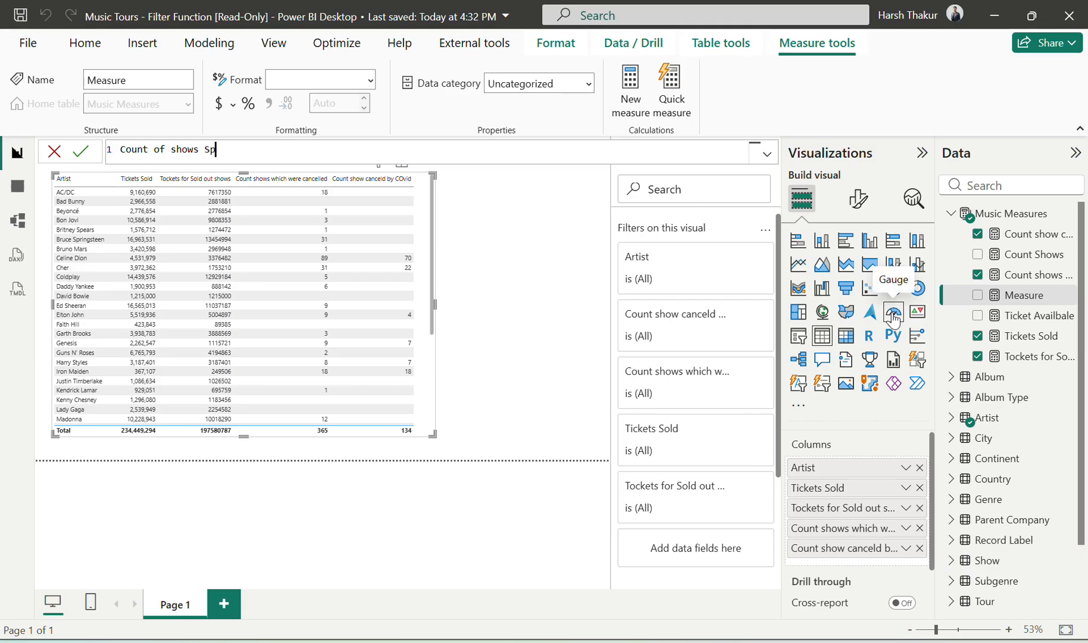
{"action": "type", "text": "ainf & Bullring ="}
{"action": "key", "text": "alt+Tab"}
{"action": "key", "text": "alt+Tab"}
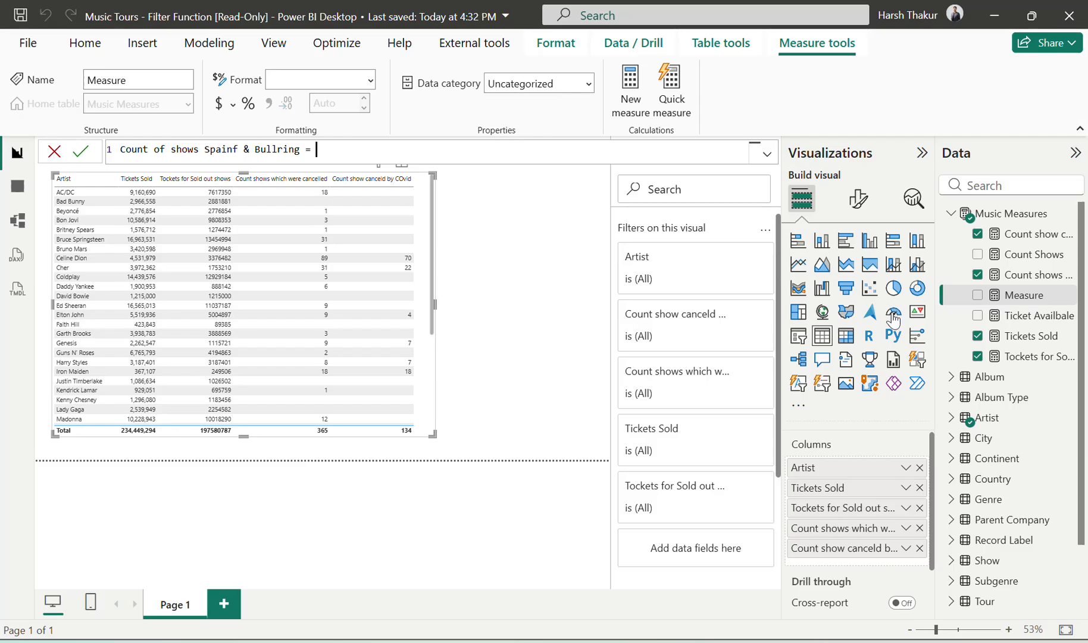
Step: Start the formula with CALCULATE, using the [Count Shows] measure as its expression and a comma for the filter argument
{"action": "type", "text": "cal"}
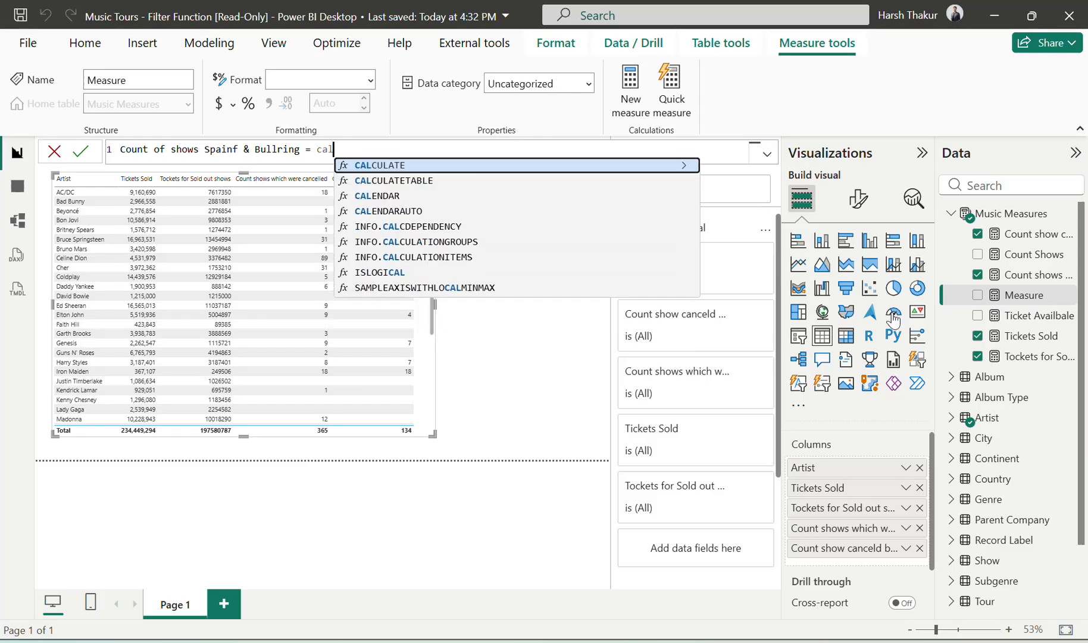
{"action": "key", "text": "Tab"}
{"action": "type", "text": "co"}
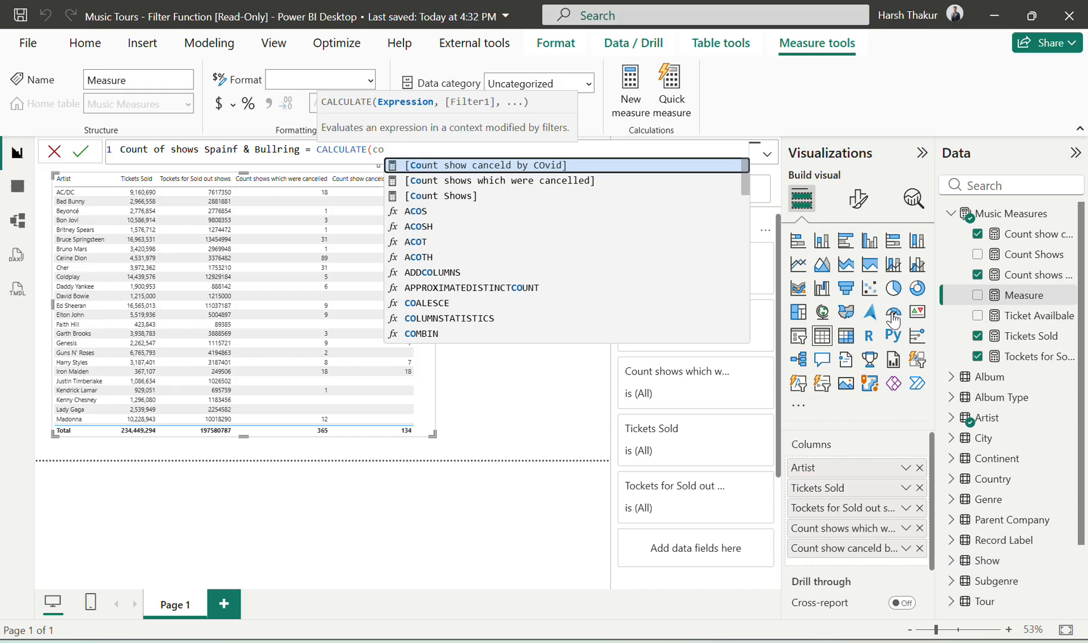
{"action": "key", "text": "Down"}
{"action": "key", "text": "Down"}
{"action": "key", "text": "Tab"}
{"action": "type", "text": ","}
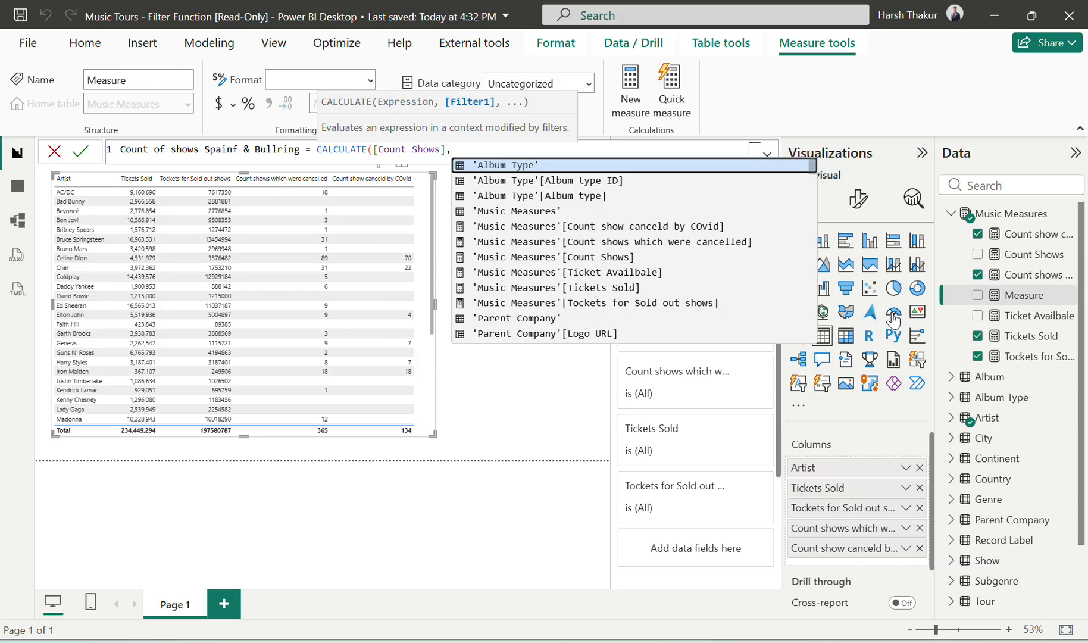
Step: Reread the exercise page's condition for counting shows in Spain or at Bullring venues
{"action": "key", "text": "alt+Tab"}
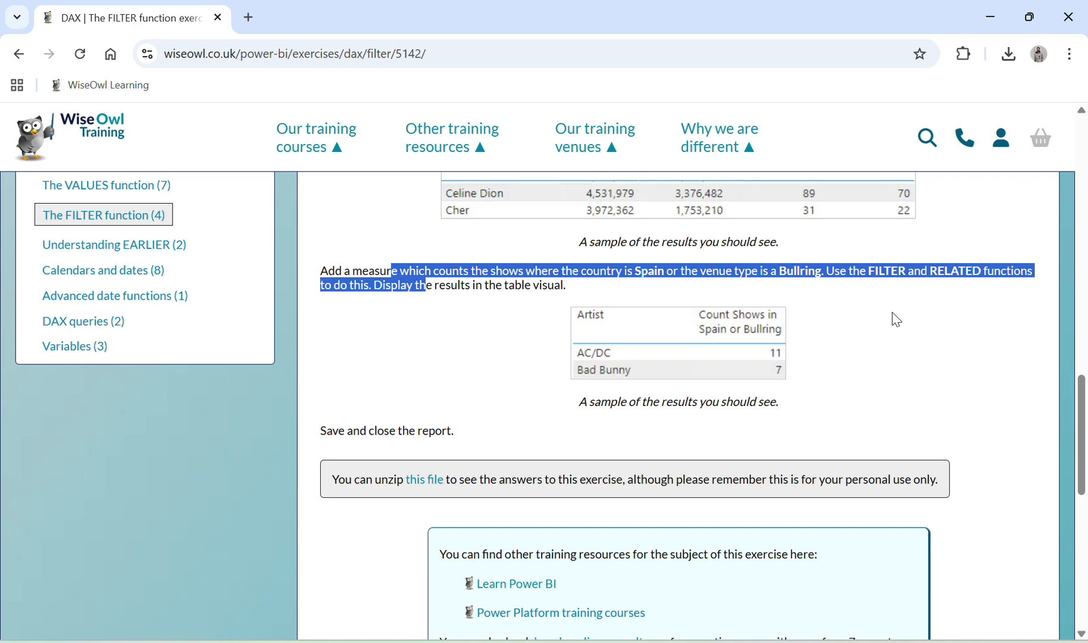
{"action": "key", "text": "alt+Tab"}
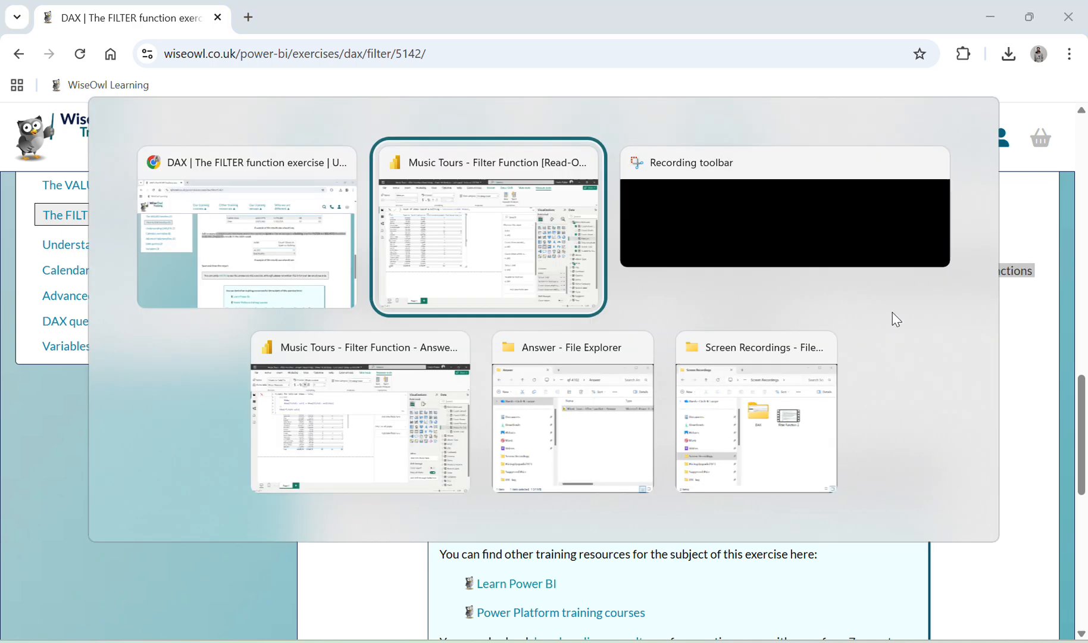
{"action": "key", "text": "alt+Tab"}
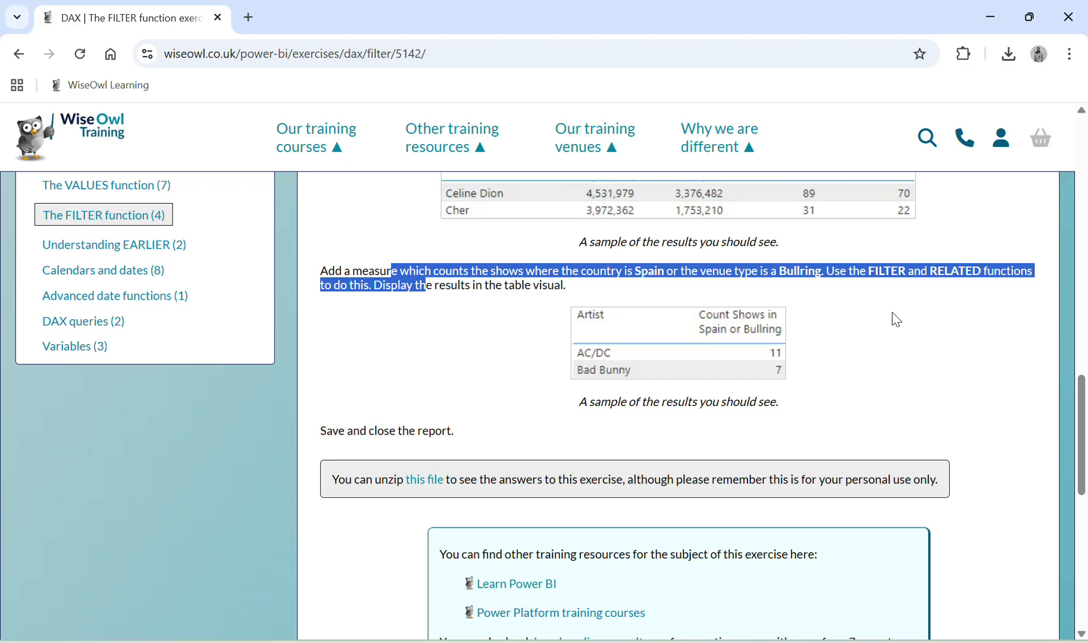
{"action": "key", "text": "alt+Tab"}
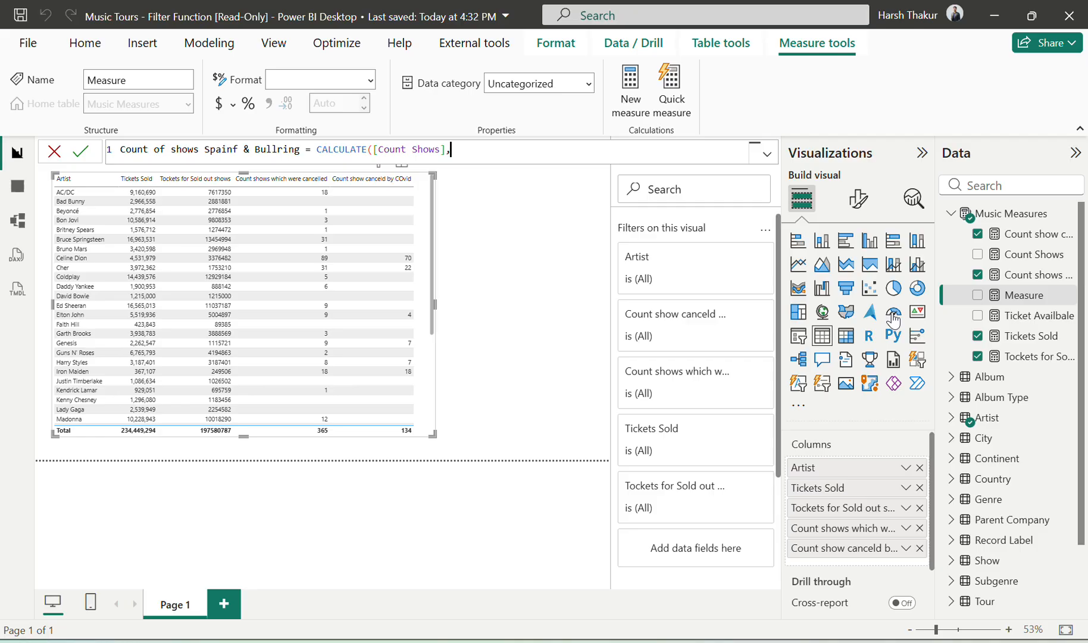
{"action": "key", "text": "alt+Tab"}
{"action": "key", "text": "alt+Tab"}
Step: Add the filter condition Country[Country] = "Spain" to CALCULATE, followed by the || operator
{"action": "type", "text": "co"}
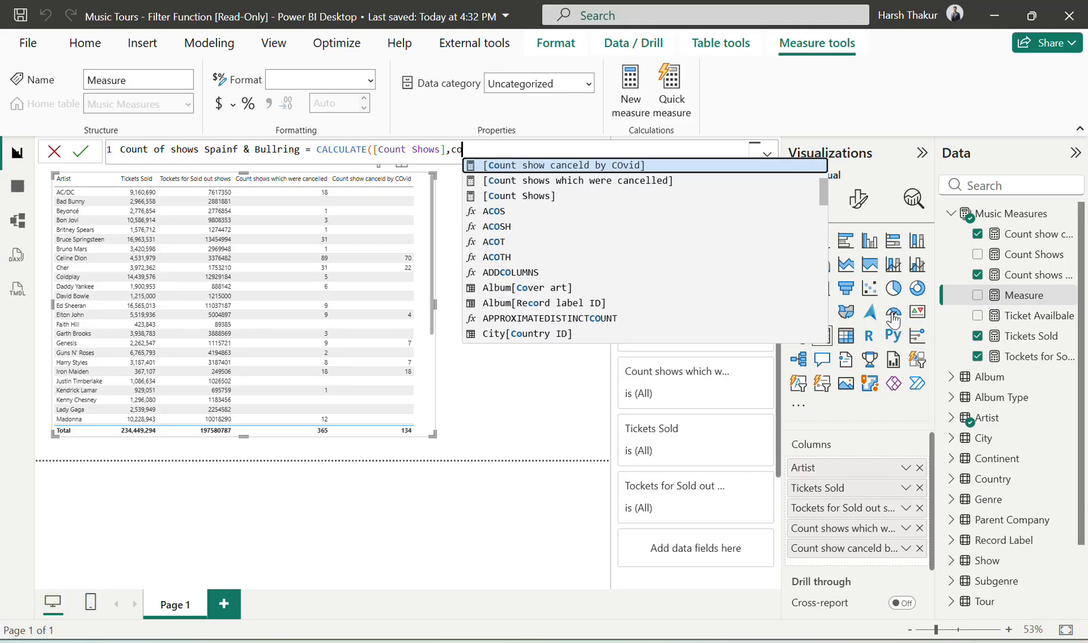
{"action": "type", "text": "unt"}
{"action": "key", "text": "Down"}
{"action": "key", "text": "Down"}
{"action": "key", "text": "Down"}
{"action": "key", "text": "Down"}
{"action": "key", "text": "Down"}
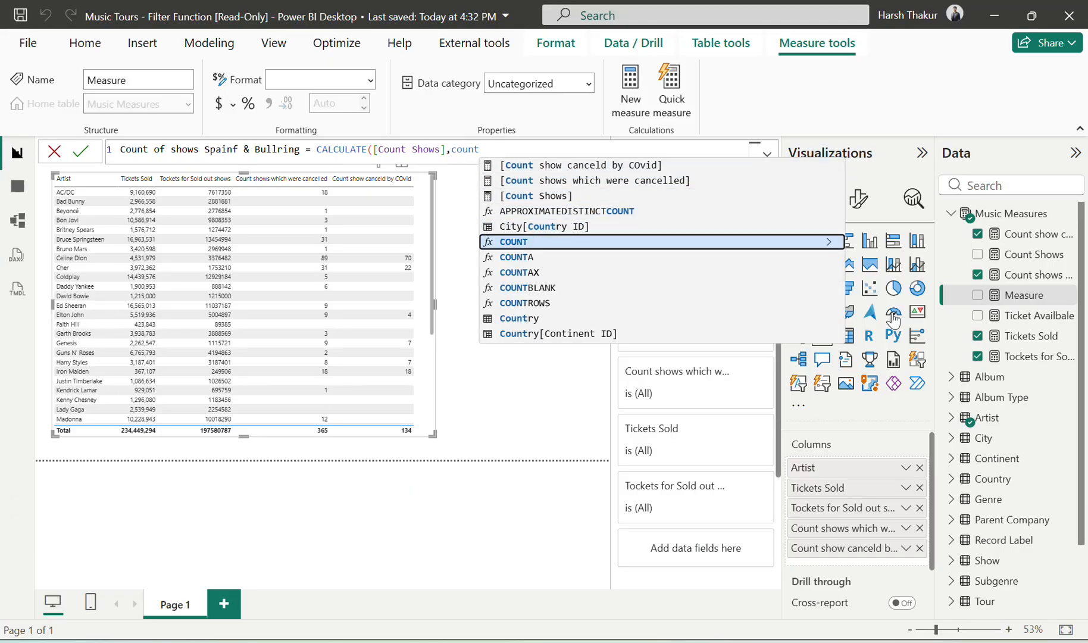
{"action": "key", "text": "Down"}
{"action": "key", "text": "Down"}
{"action": "key", "text": "Down"}
{"action": "key", "text": "Down"}
{"action": "key", "text": "Down"}
{"action": "key", "text": "Down"}
{"action": "key", "text": "Down"}
{"action": "key", "text": "Down"}
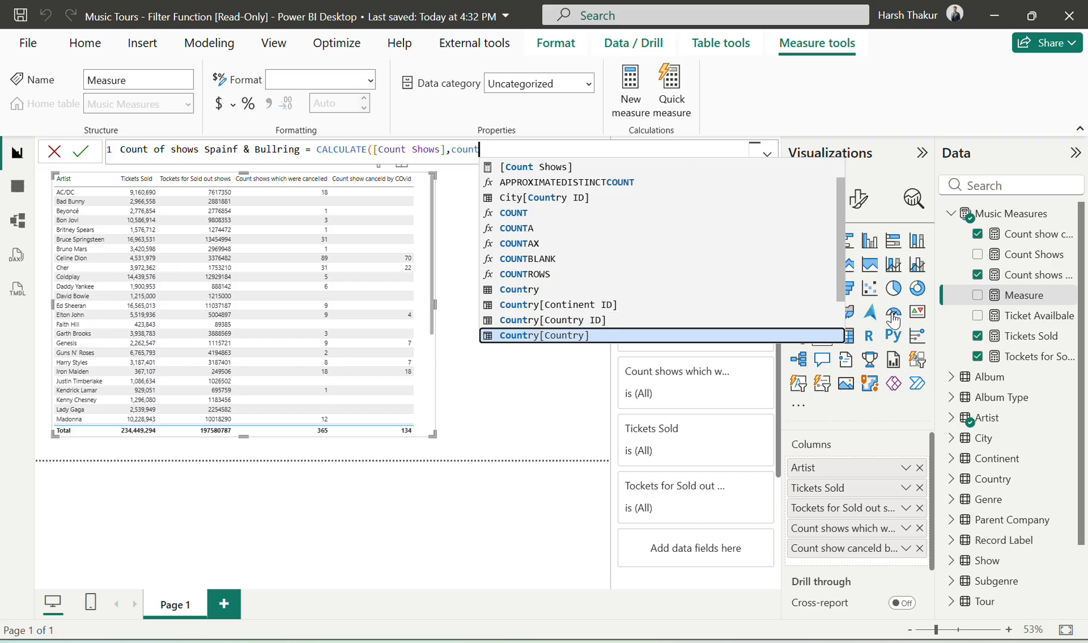
{"action": "key", "text": "Tab"}
{"action": "type", "text": "="}
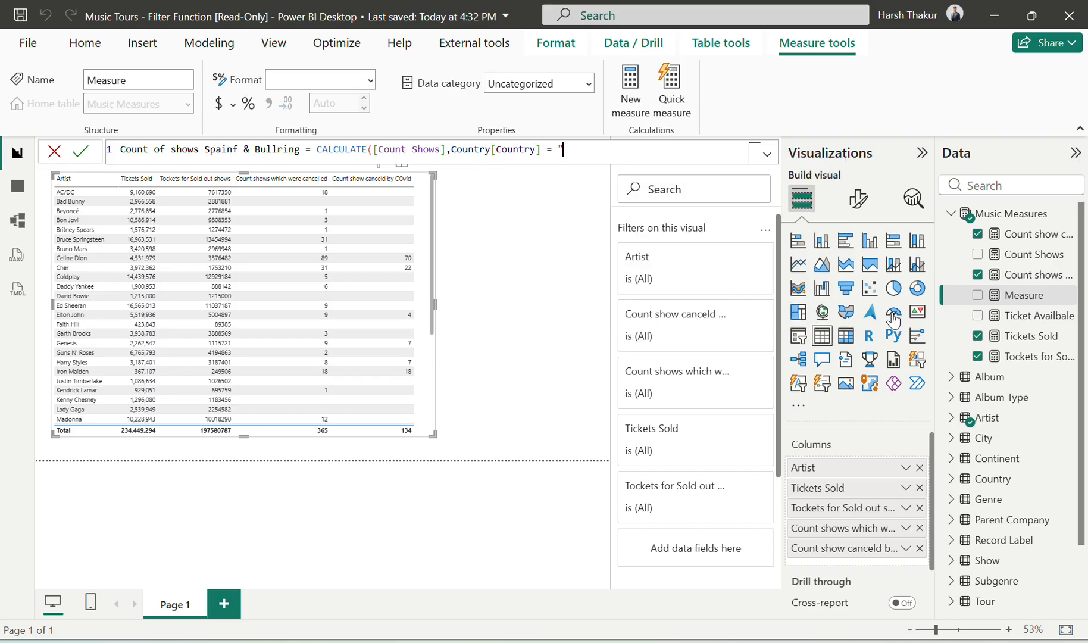
{"action": "key", "text": "alt+Tab"}
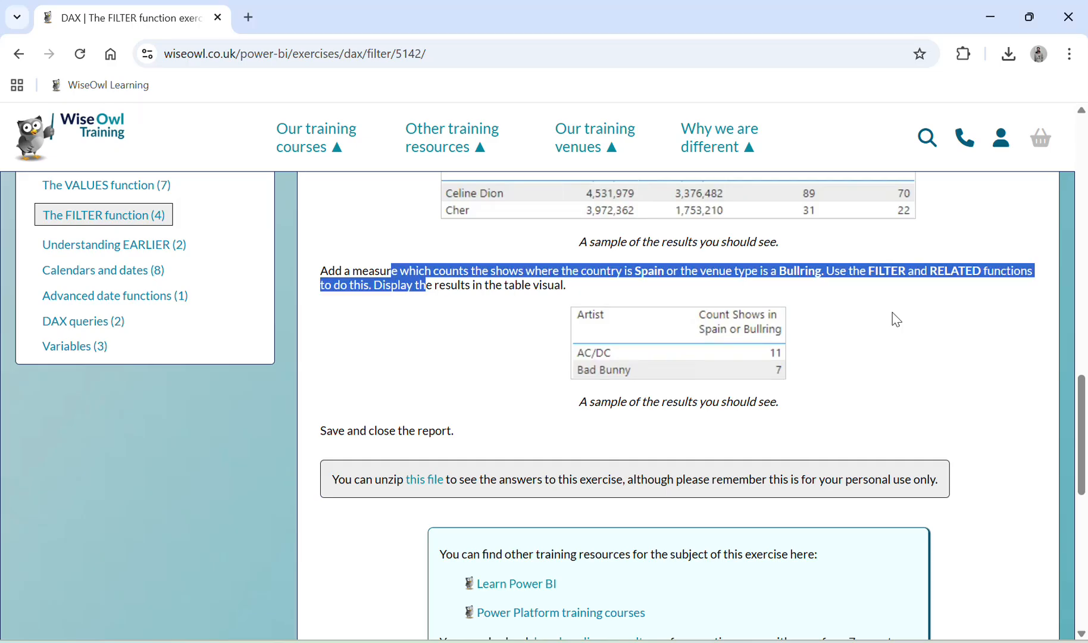
{"action": "key", "text": "alt+Tab"}
{"action": "type", "text": "\"Spain"}
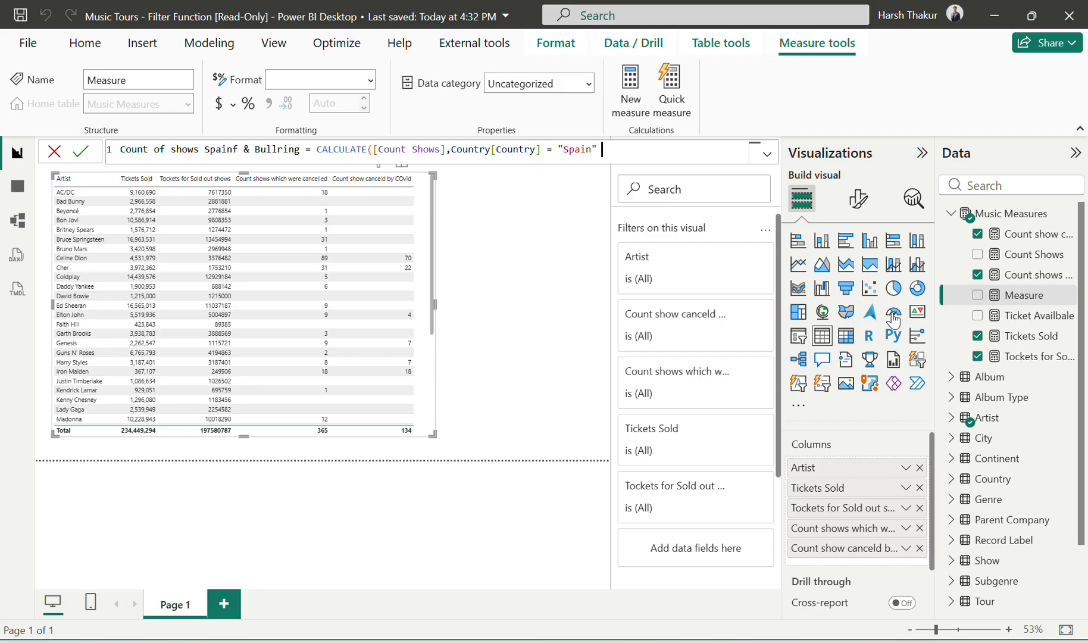
{"action": "type", "text": " ||"}
{"action": "key", "text": "alt+Tab"}
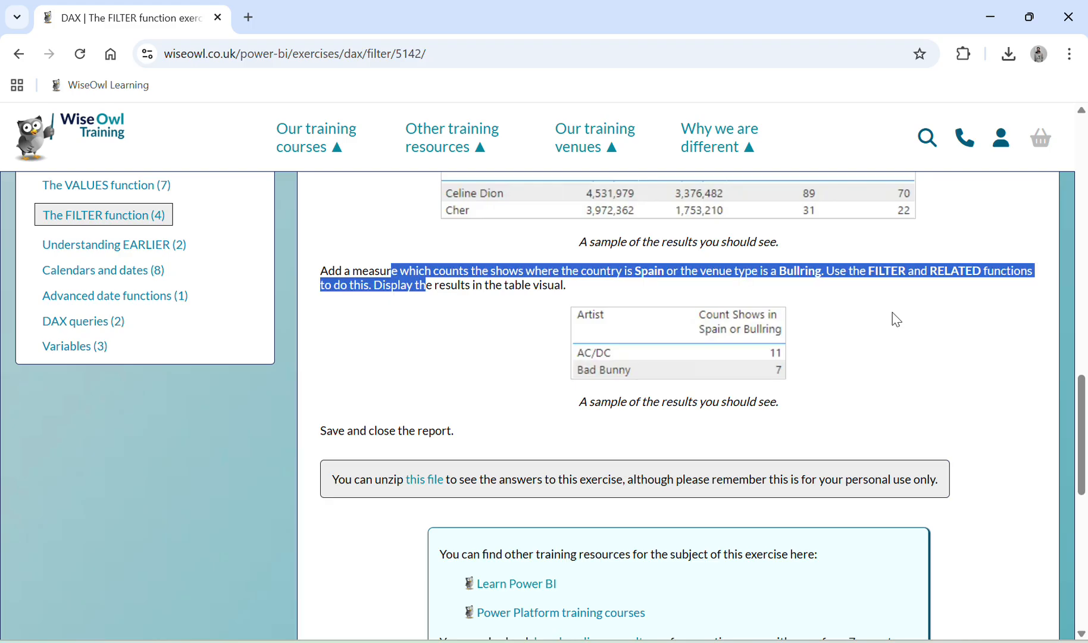
{"action": "key", "text": "alt+Tab"}
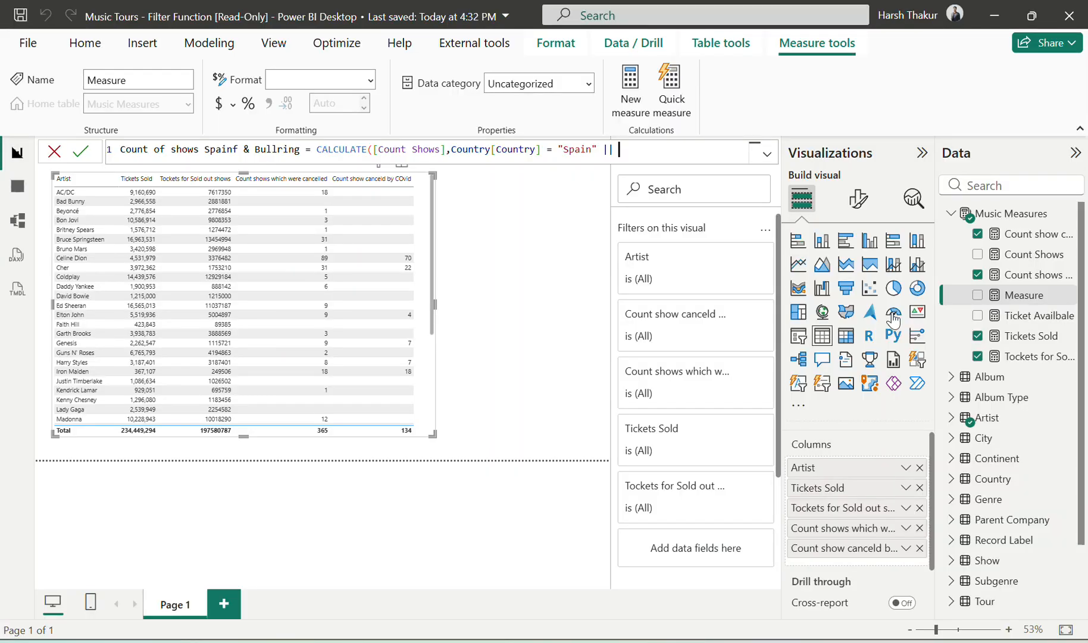
{"action": "type", "text": "re"}
{"action": "key", "text": "Down"}
{"action": "key", "text": "Tab"}
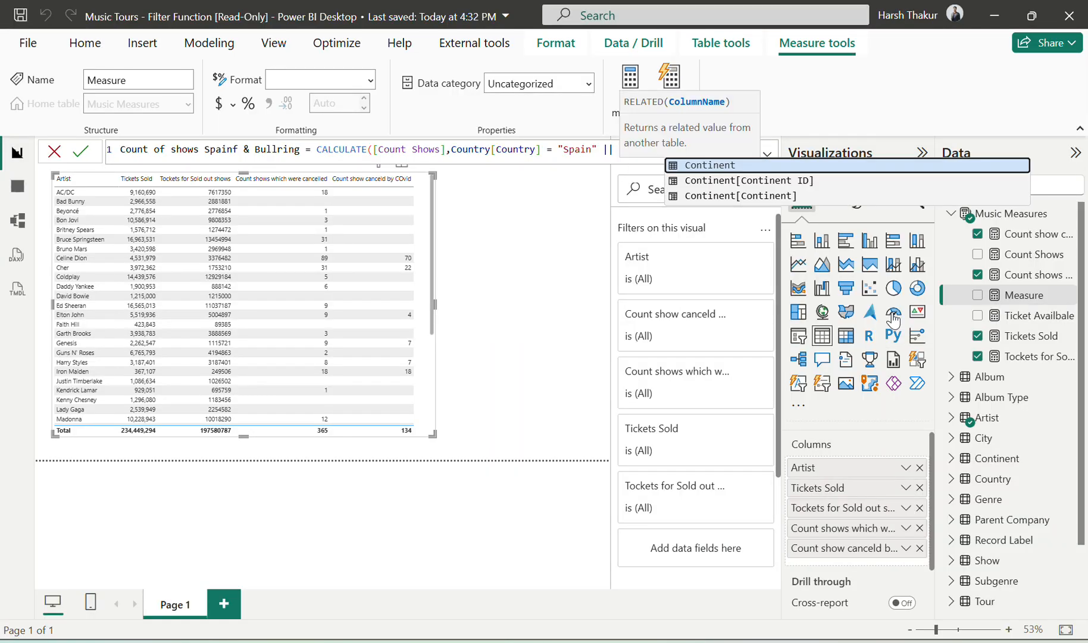
{"action": "key", "text": "alt+Tab"}
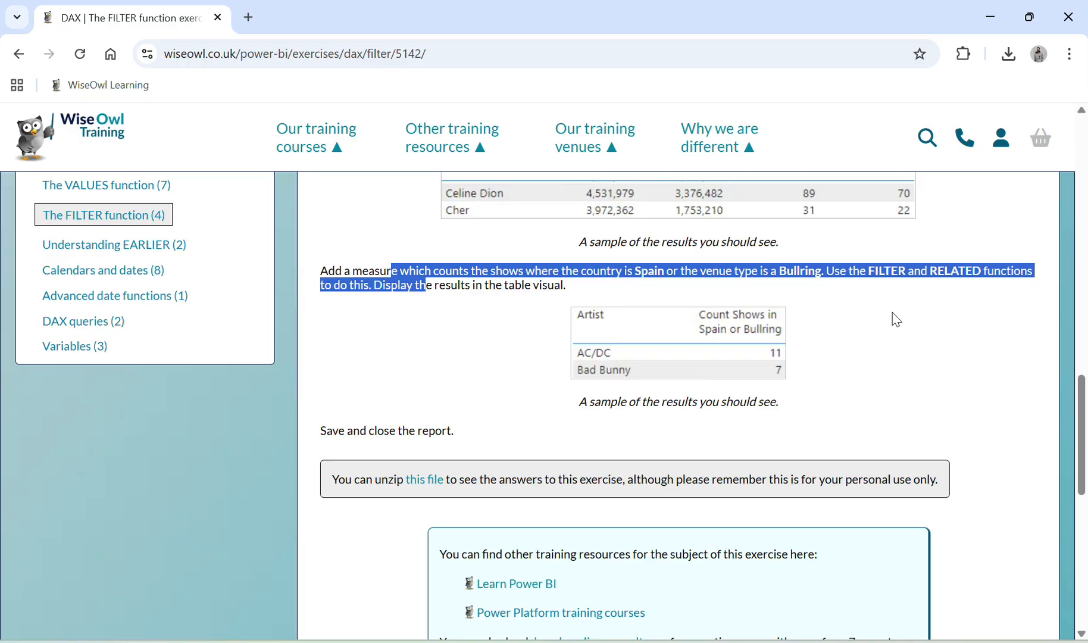
{"action": "key", "text": "alt+Tab"}
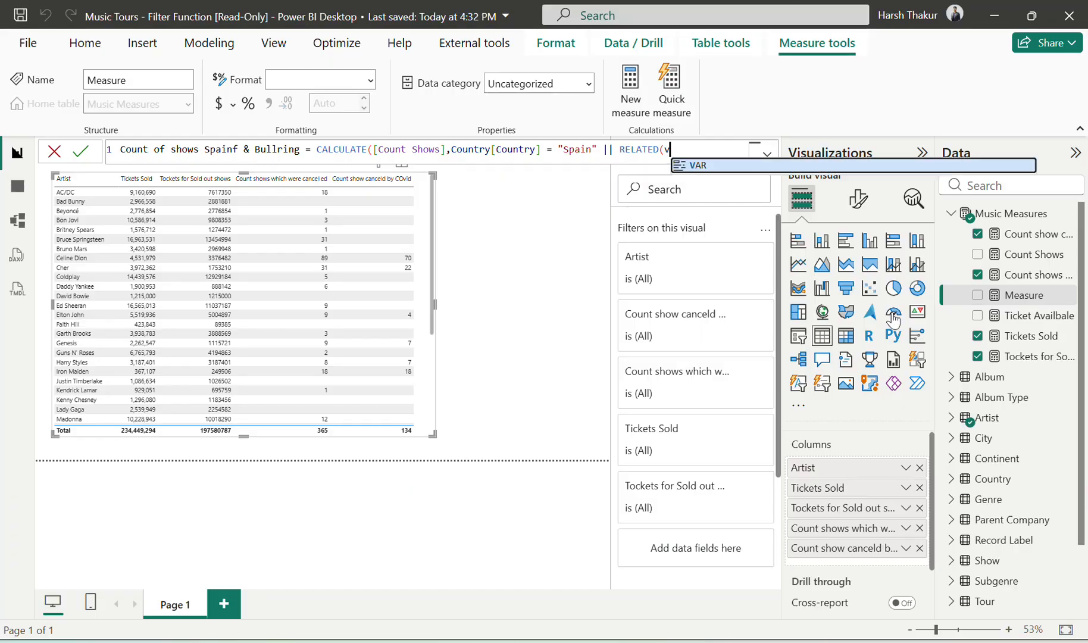
{"action": "key", "text": "BackSpace"}
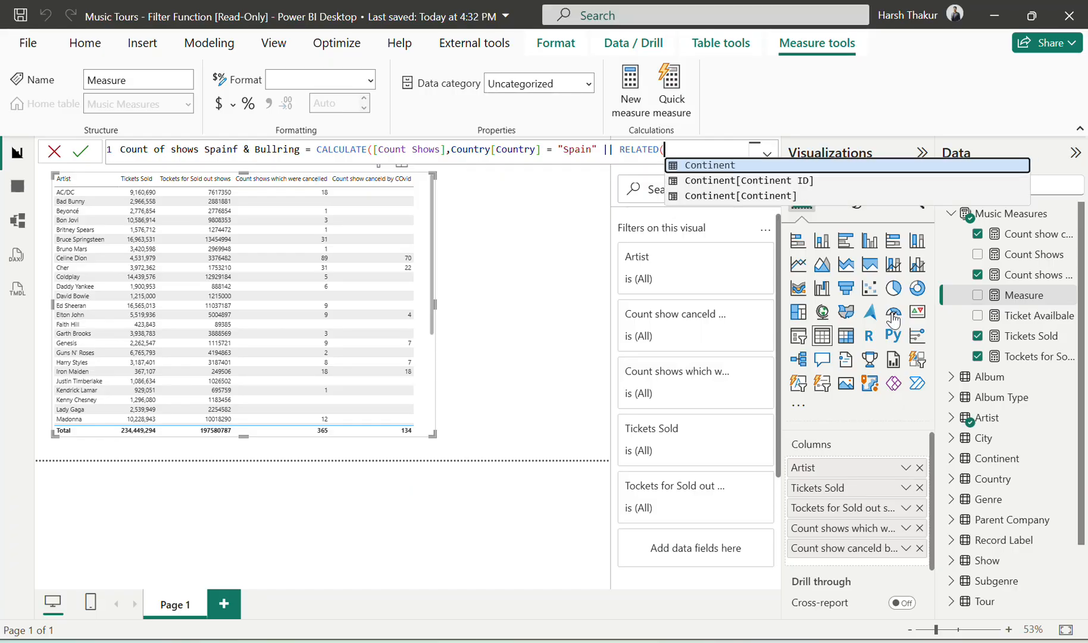
{"action": "key", "text": "BackSpace"}
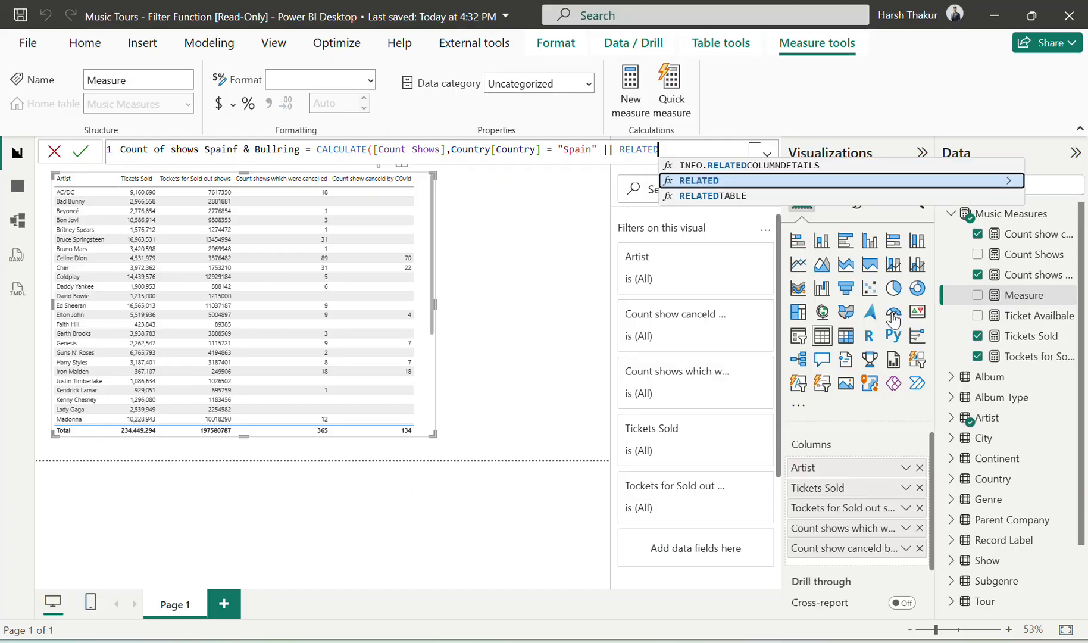
{"action": "key", "text": "BackSpace"}
{"action": "key", "text": "BackSpace"}
{"action": "key", "text": "BackSpace"}
{"action": "key", "text": "BackSpace"}
{"action": "key", "text": "BackSpace"}
{"action": "key", "text": "BackSpace"}
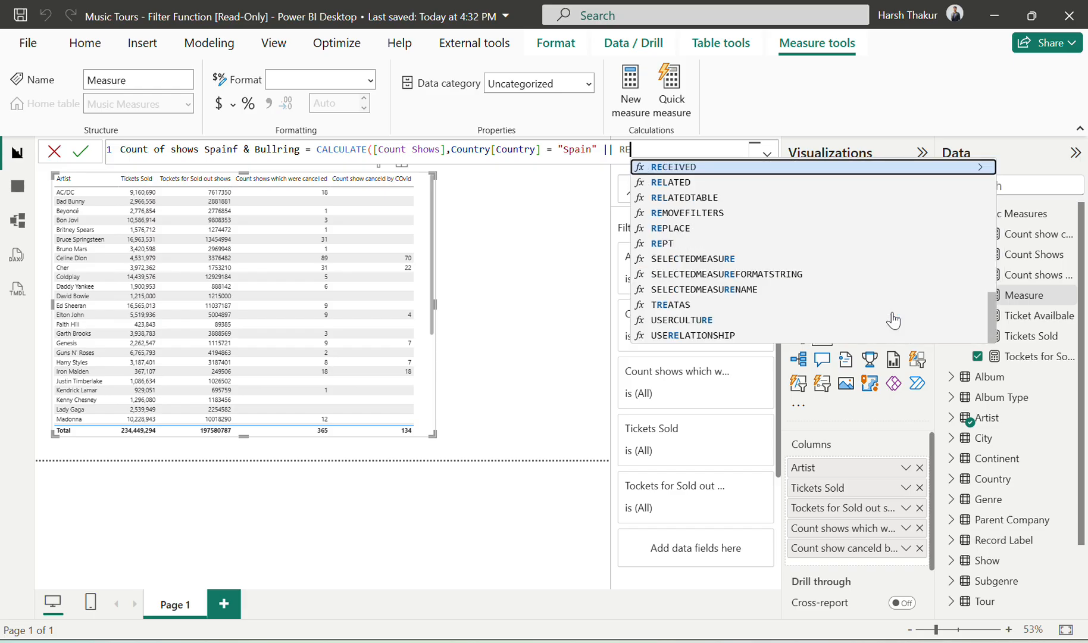
{"action": "key", "text": "BackSpace"}
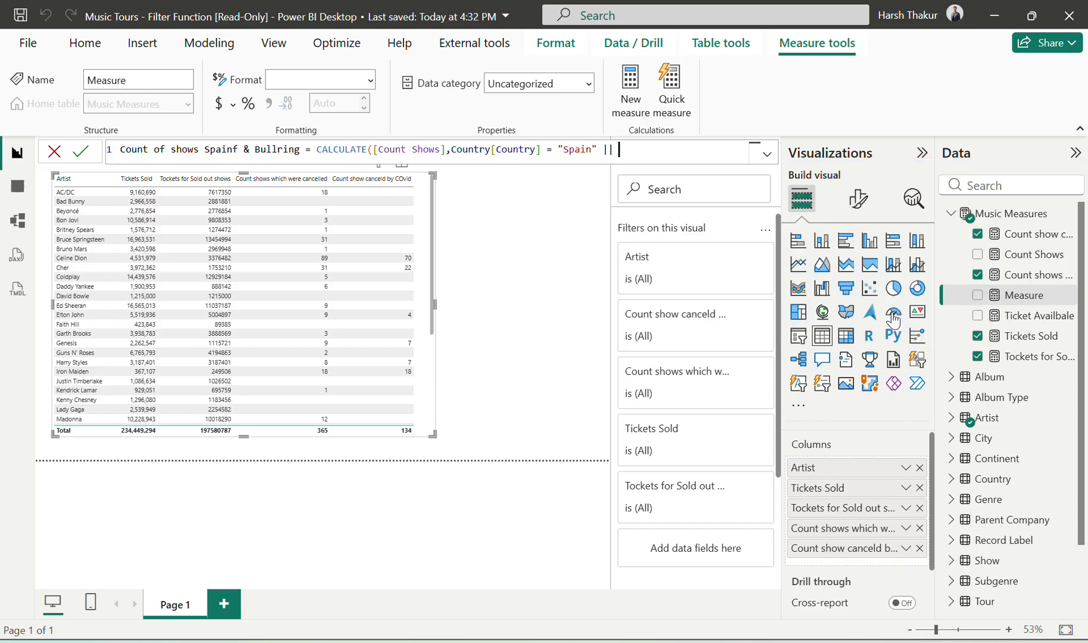
{"action": "key", "text": "alt+Tab"}
{"action": "key", "text": "alt+Tab"}
{"action": "type", "text": "ver"}
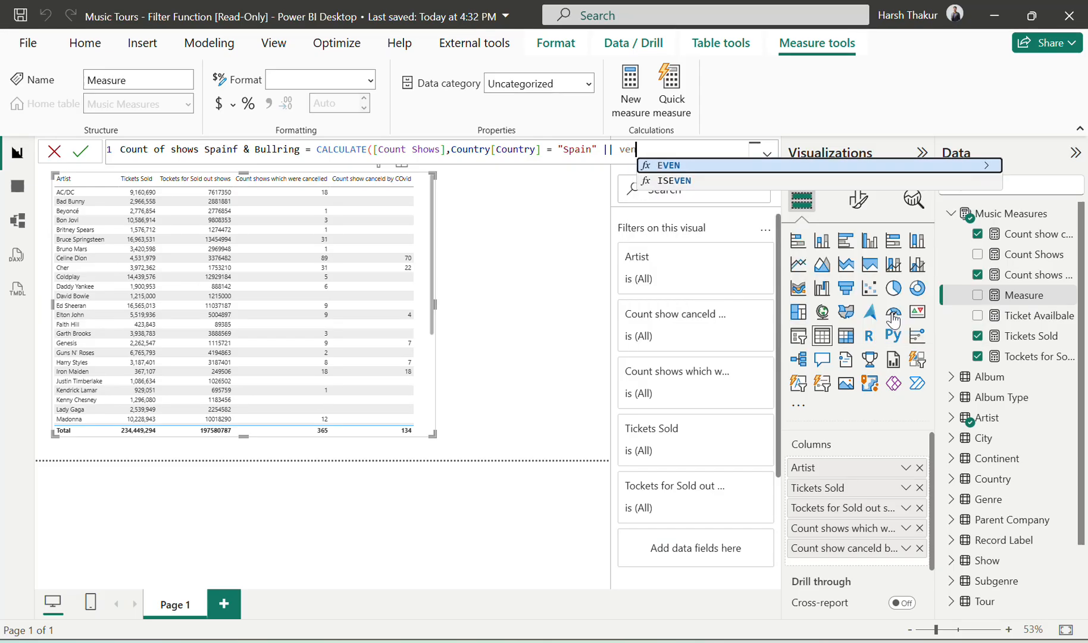
{"action": "type", "text": "u"}
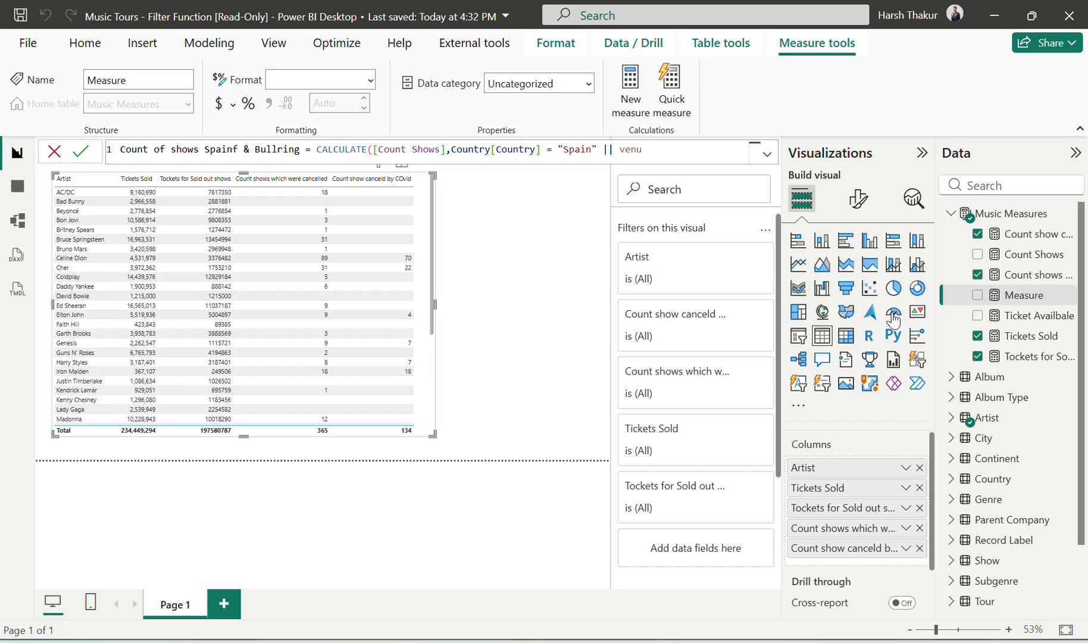
{"action": "key", "text": "BackSpace"}
{"action": "key", "text": "BackSpace"}
{"action": "key", "text": "BackSpace"}
{"action": "key", "text": "BackSpace"}
{"action": "key", "text": "BackSpace"}
Step: Start a second CALCULATE filter argument after "Spain" by looking up venue columns, and recheck the exercise's Bullring condition
{"action": "type", "text": "|"}
{"action": "type", "text": ", ve"}
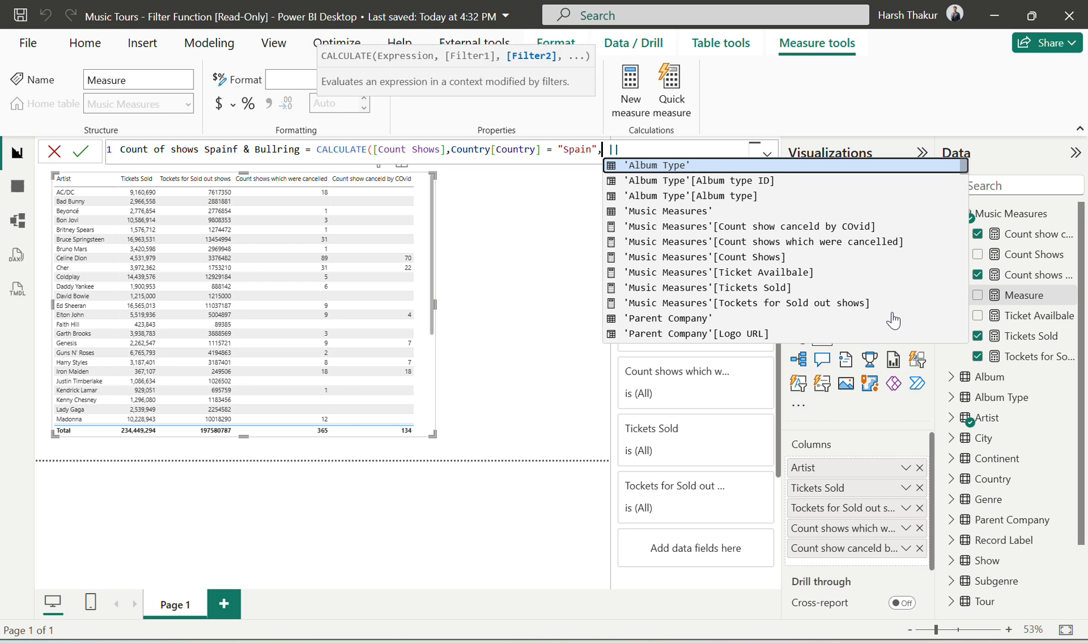
{"action": "type", "text": "n"}
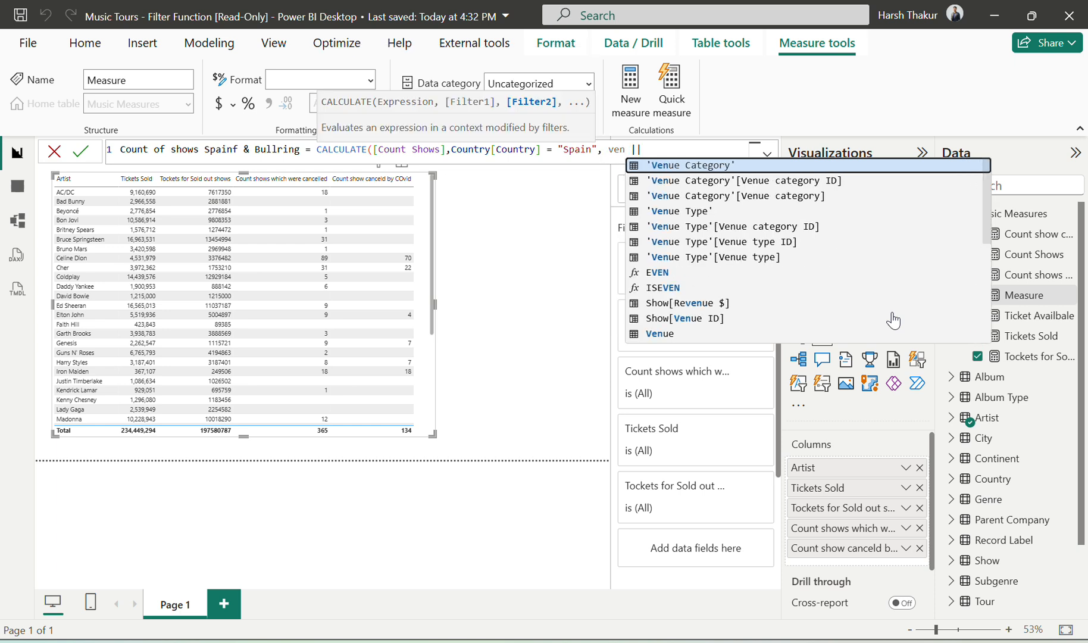
{"action": "key", "text": "Down"}
{"action": "key", "text": "Down"}
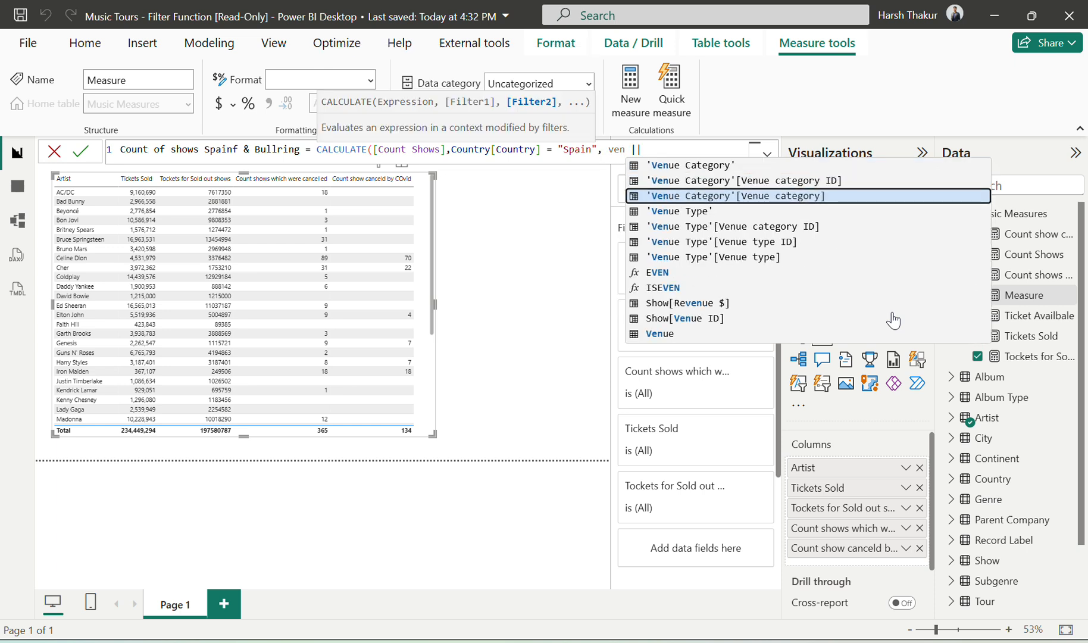
{"action": "key", "text": "Down"}
{"action": "key", "text": "Down"}
{"action": "key", "text": "Down"}
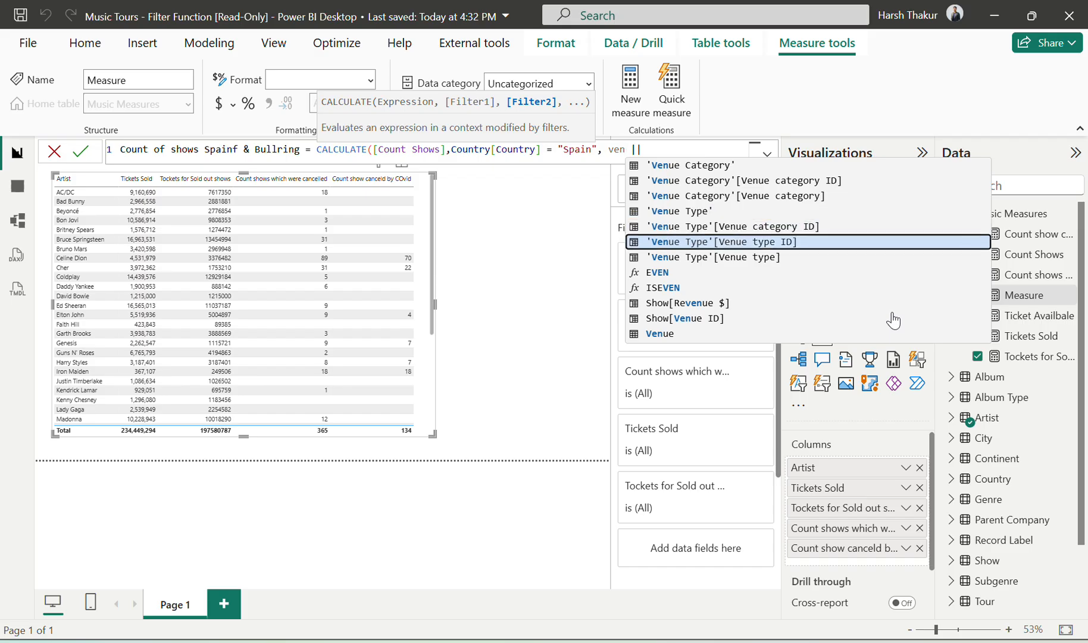
{"action": "key", "text": "Up"}
{"action": "key", "text": "alt+Tab"}
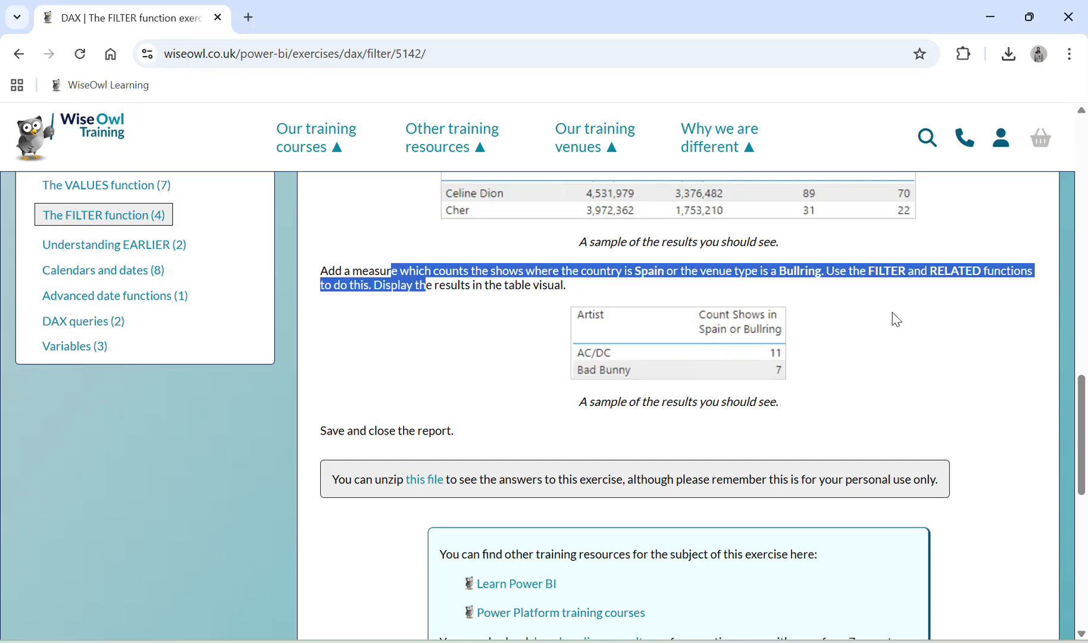
{"action": "key", "text": "alt+Tab"}
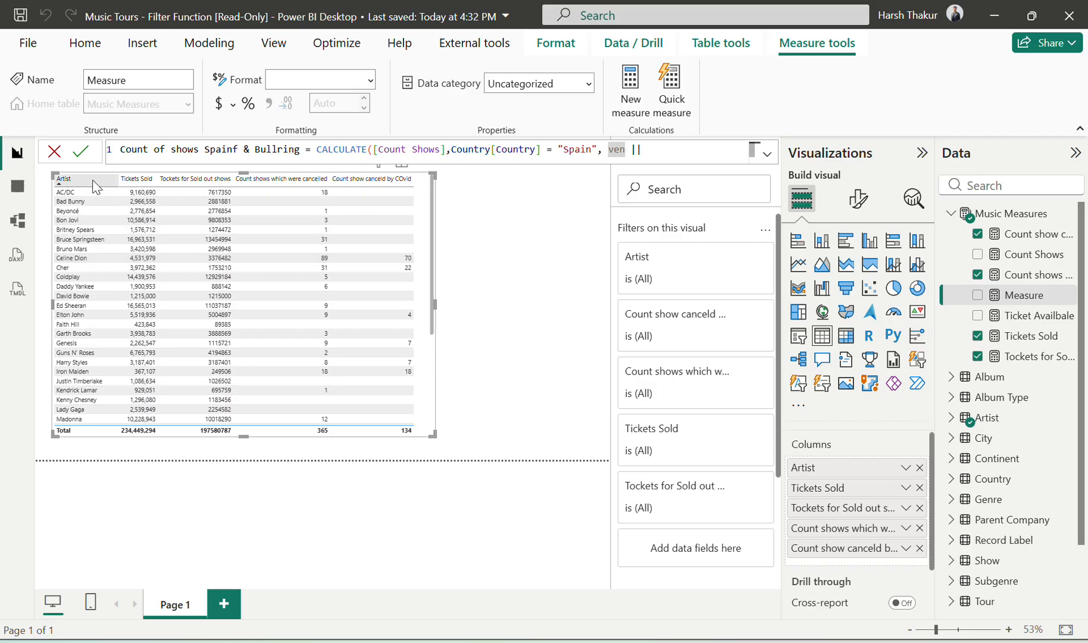
Step: Search the model's tables for "venue" in the table view and inspect the Show table's Venue ID column
{"action": "left_click", "coordinate": [17, 186]}
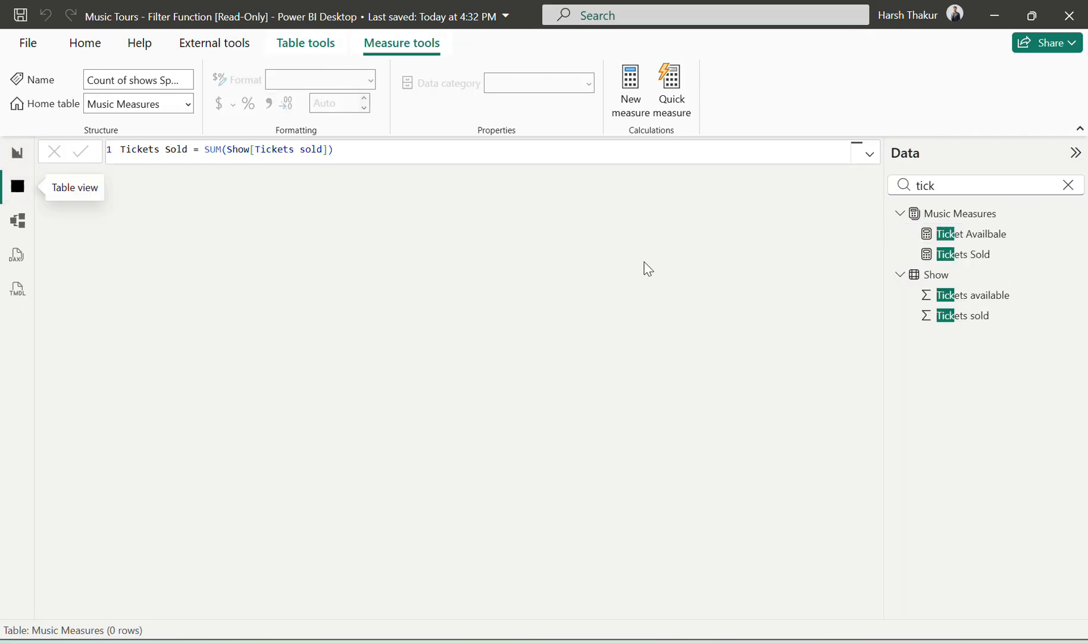
{"action": "left_click", "coordinate": [1068, 185]}
{"action": "type", "text": "ven"}
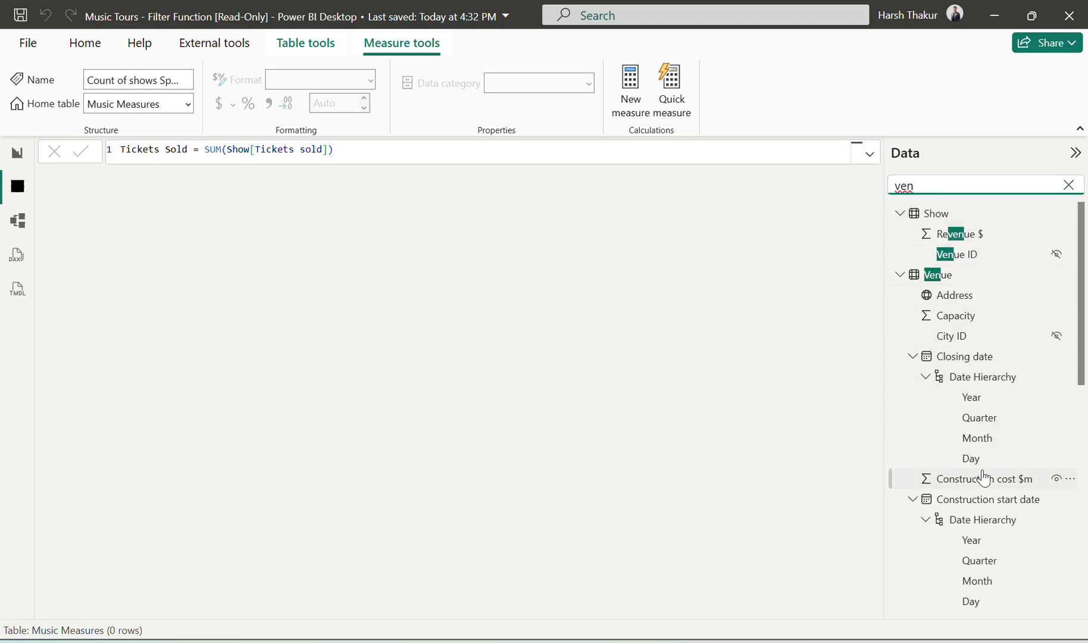
{"action": "type", "text": "ue"}
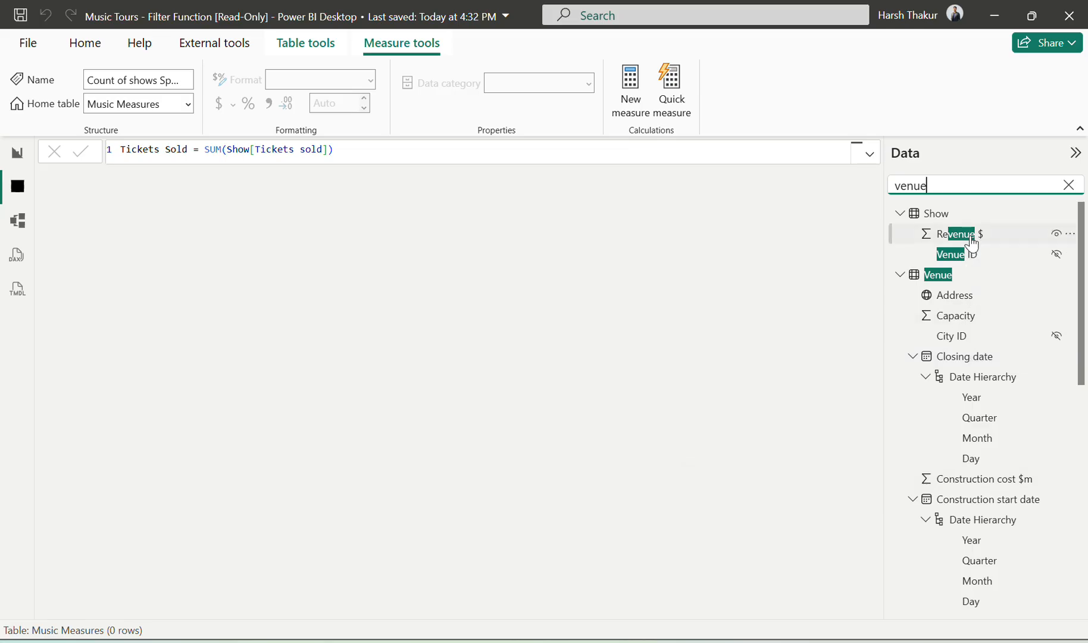
{"action": "left_click", "coordinate": [971, 257]}
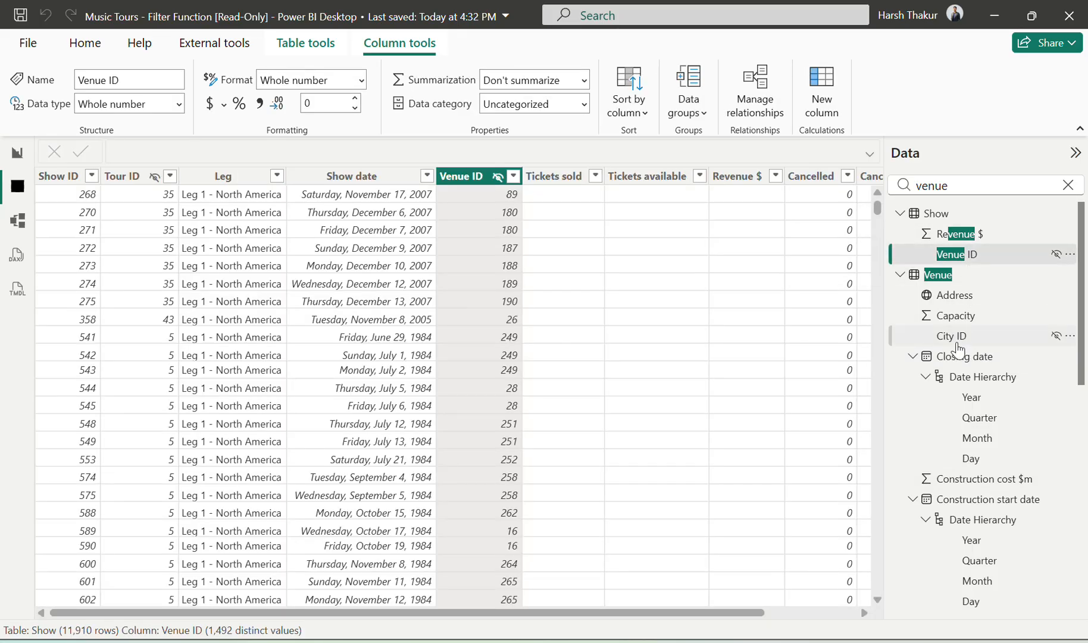
Step: Examine the Venue Category and Venue Type tables and list the distinct values of the Venue type column
{"action": "scroll", "coordinate": [959, 350], "scroll_direction": "down", "scroll_amount": 2}
{"action": "scroll", "coordinate": [958, 350], "scroll_direction": "down", "scroll_amount": 6}
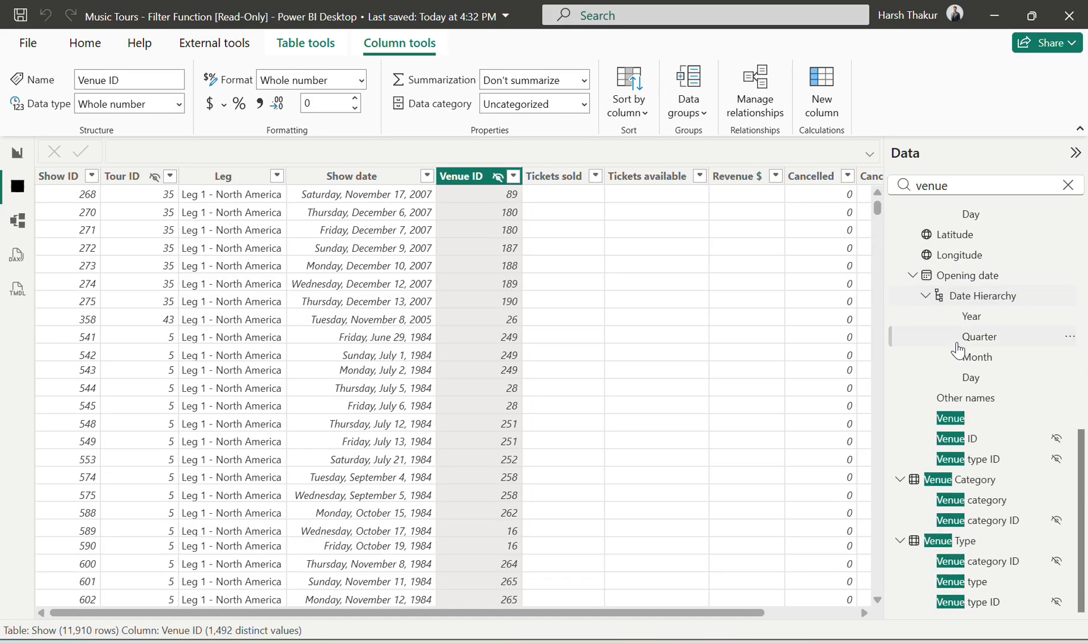
{"action": "left_click", "coordinate": [960, 485]}
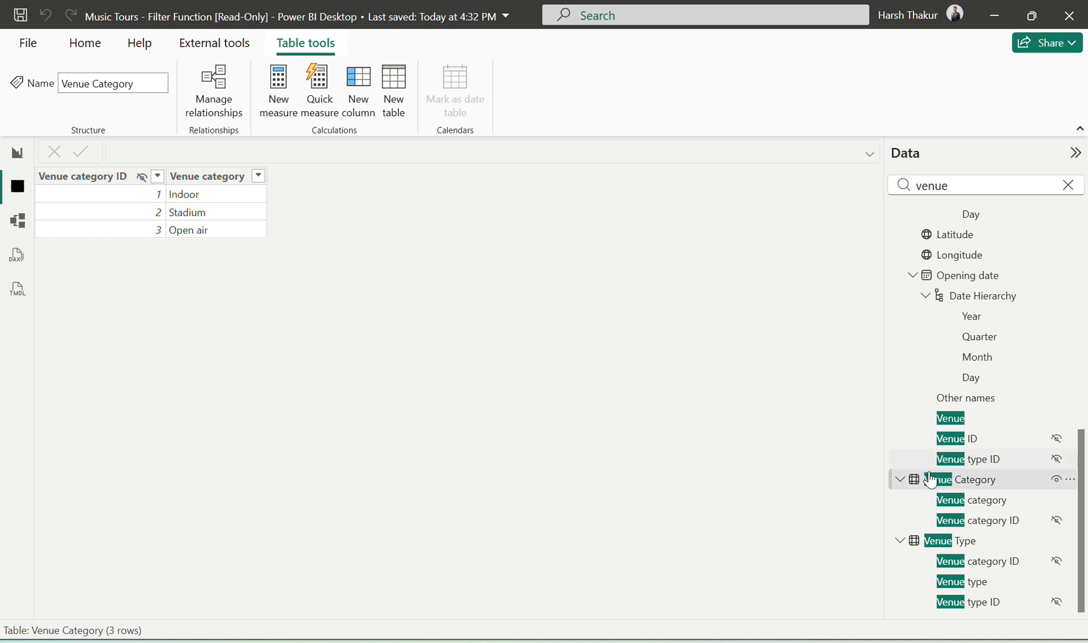
{"action": "left_click", "coordinate": [954, 543]}
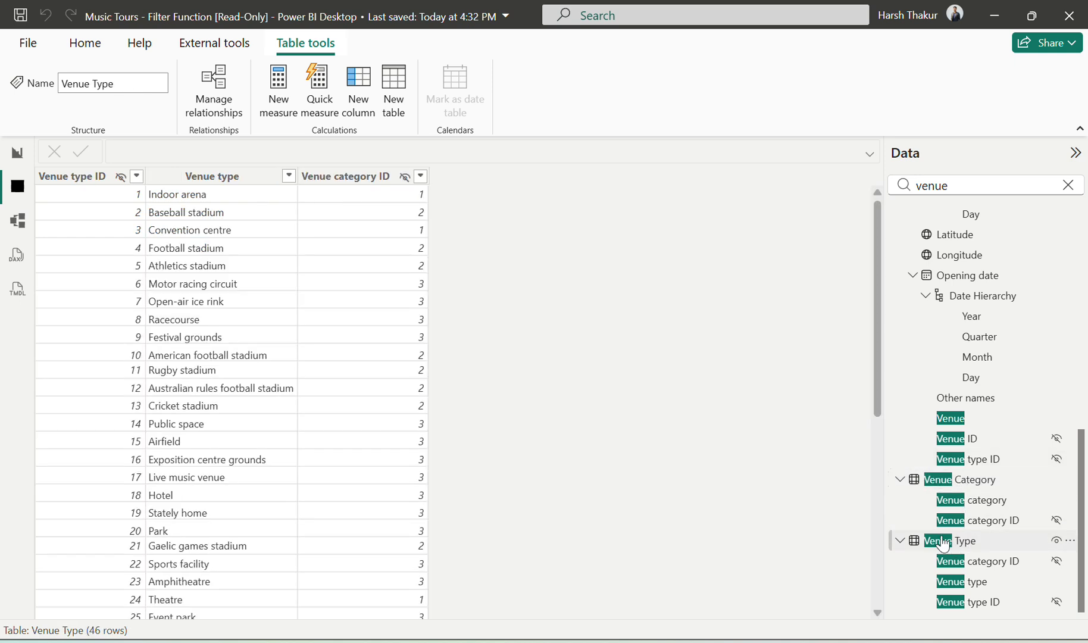
{"action": "left_click", "coordinate": [280, 178]}
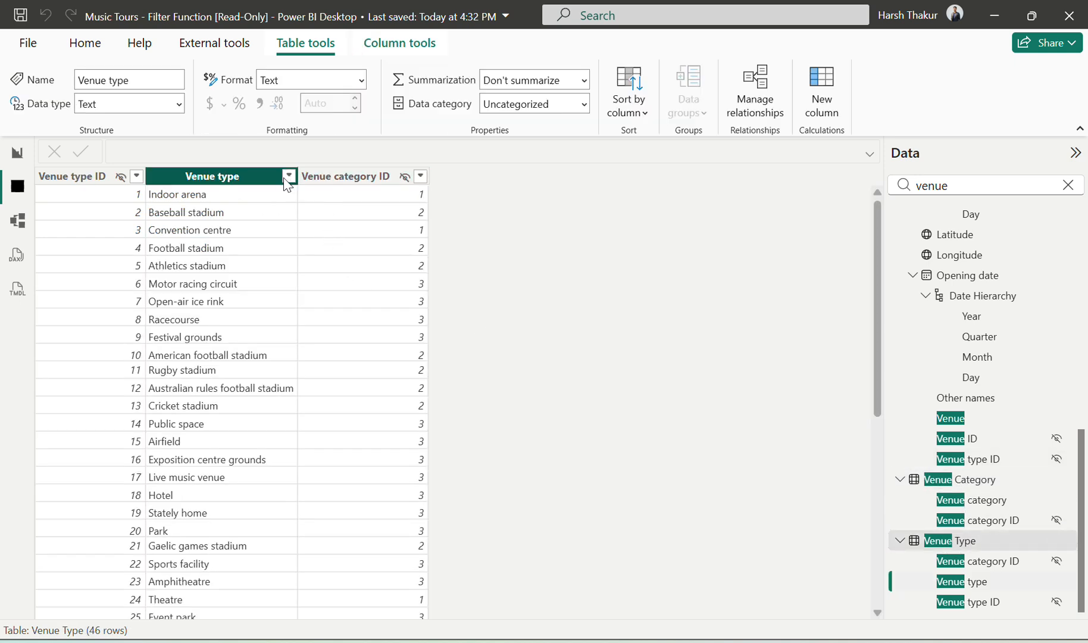
{"action": "left_click", "coordinate": [289, 175]}
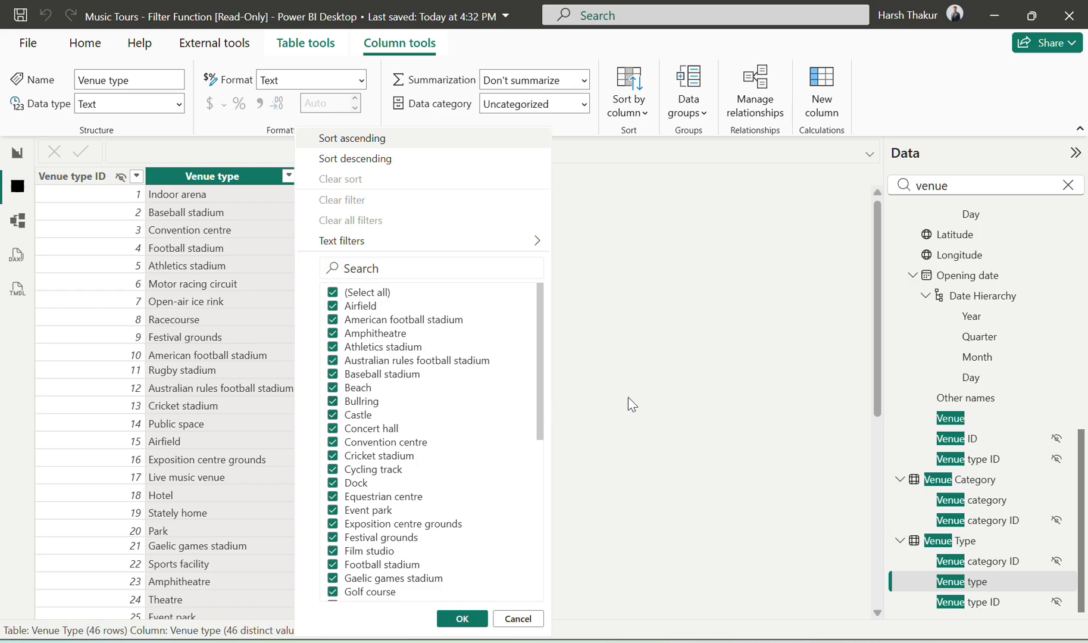
Step: Reopen the Spain and Bullring measure in the report view and enter 'Venue Type'[Venue type] = "Bullring" as its second filter
{"action": "left_click", "coordinate": [16, 154]}
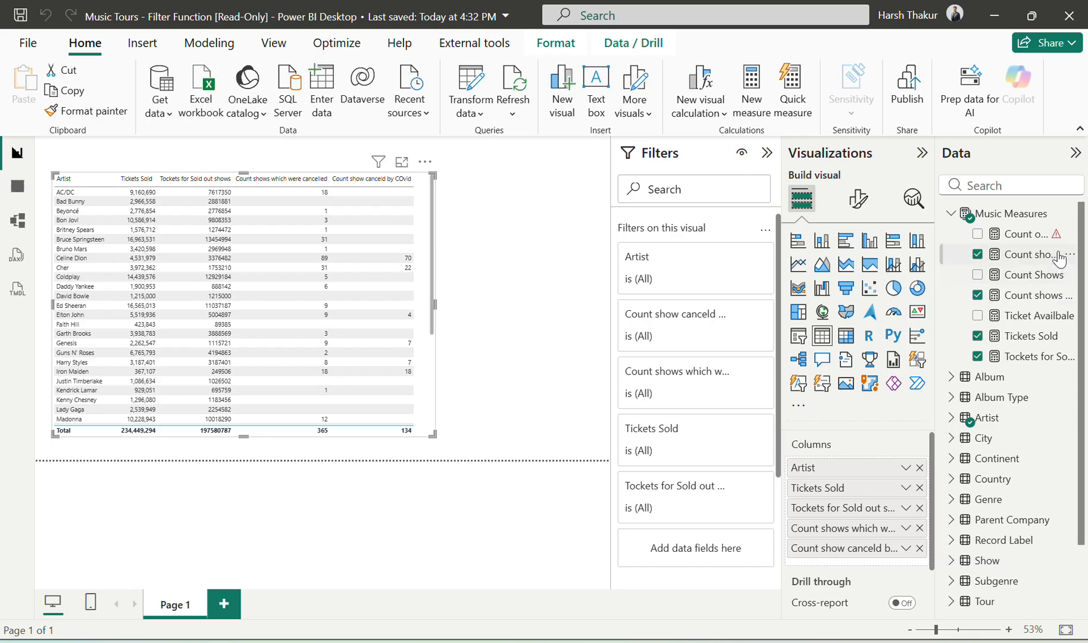
{"action": "left_click", "coordinate": [1047, 233]}
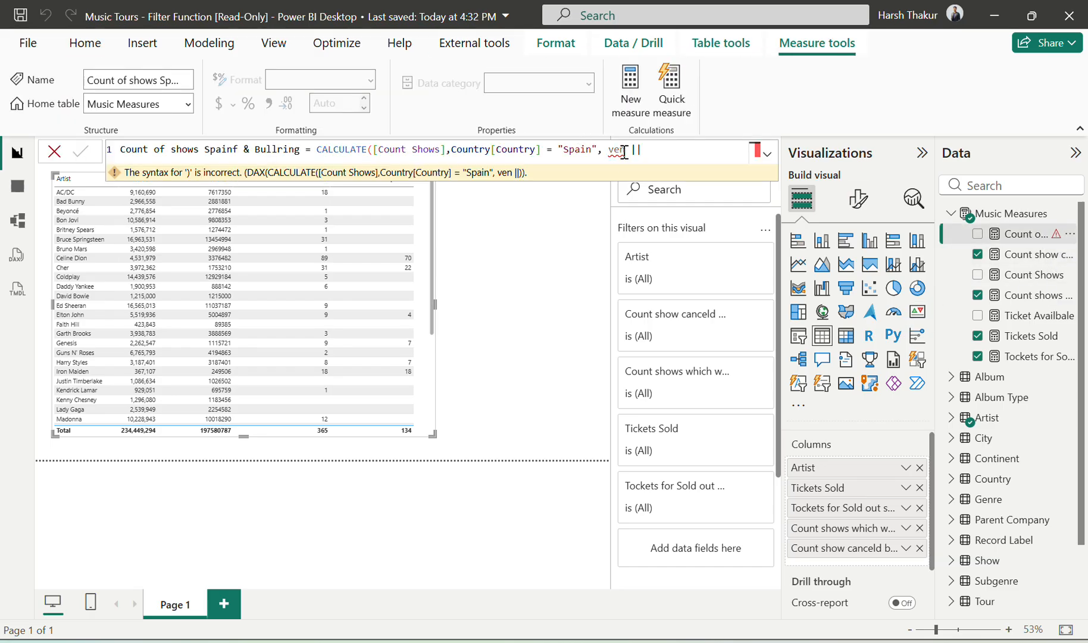
{"action": "left_click", "coordinate": [623, 150]}
{"action": "key", "text": "BackSpace"}
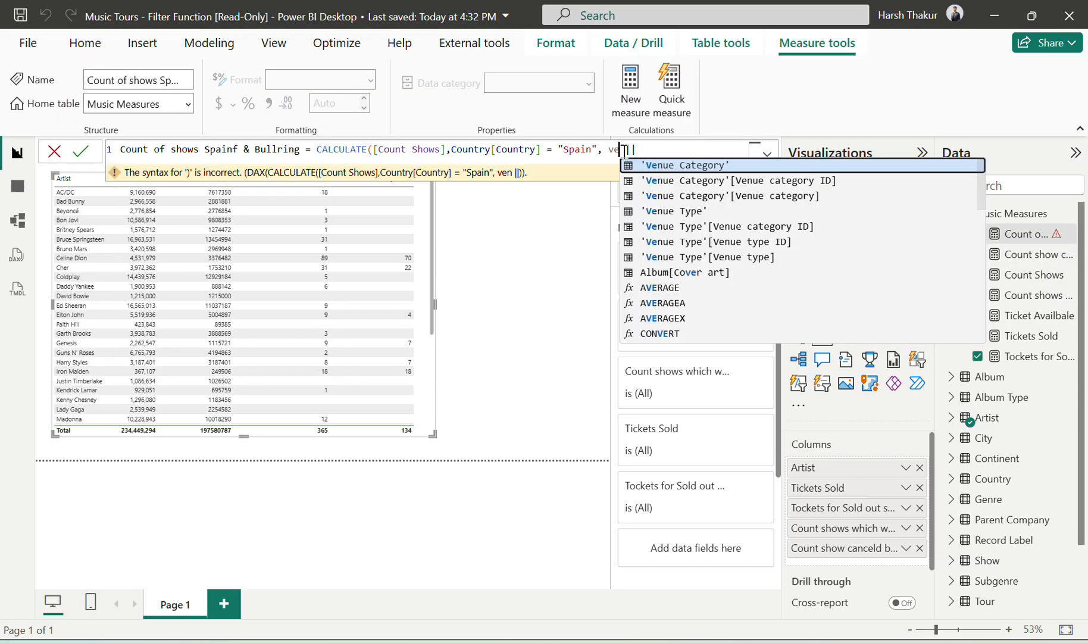
{"action": "key", "text": "Down"}
{"action": "key", "text": "Down"}
{"action": "key", "text": "Down"}
{"action": "key", "text": "Down"}
{"action": "key", "text": "Down"}
{"action": "key", "text": "Down"}
{"action": "key", "text": "Tab"}
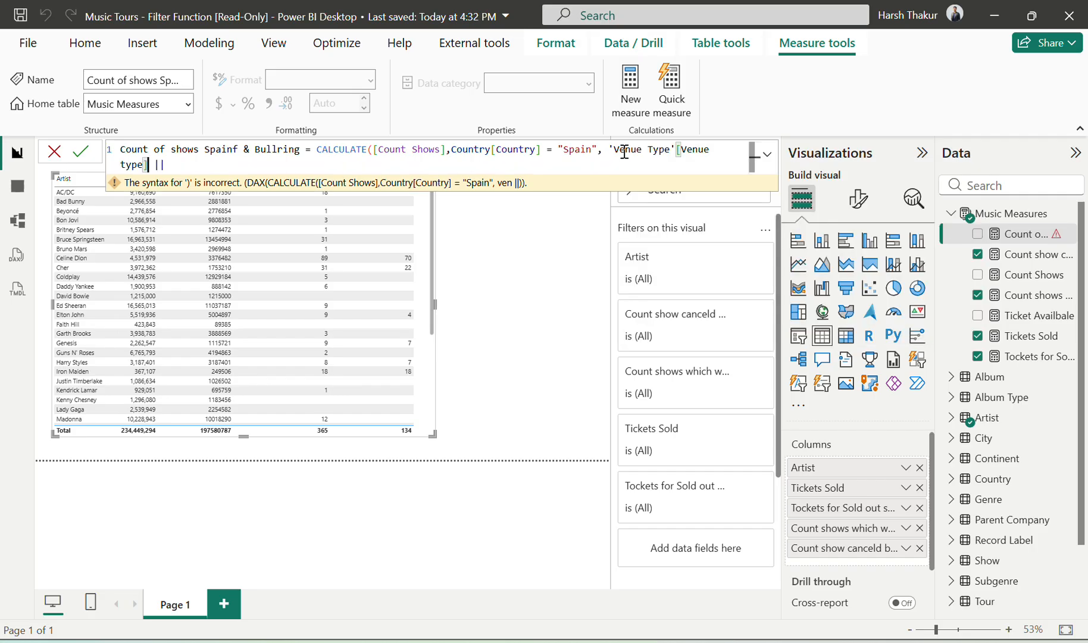
{"action": "type", "text": "= \"Bullring\""}
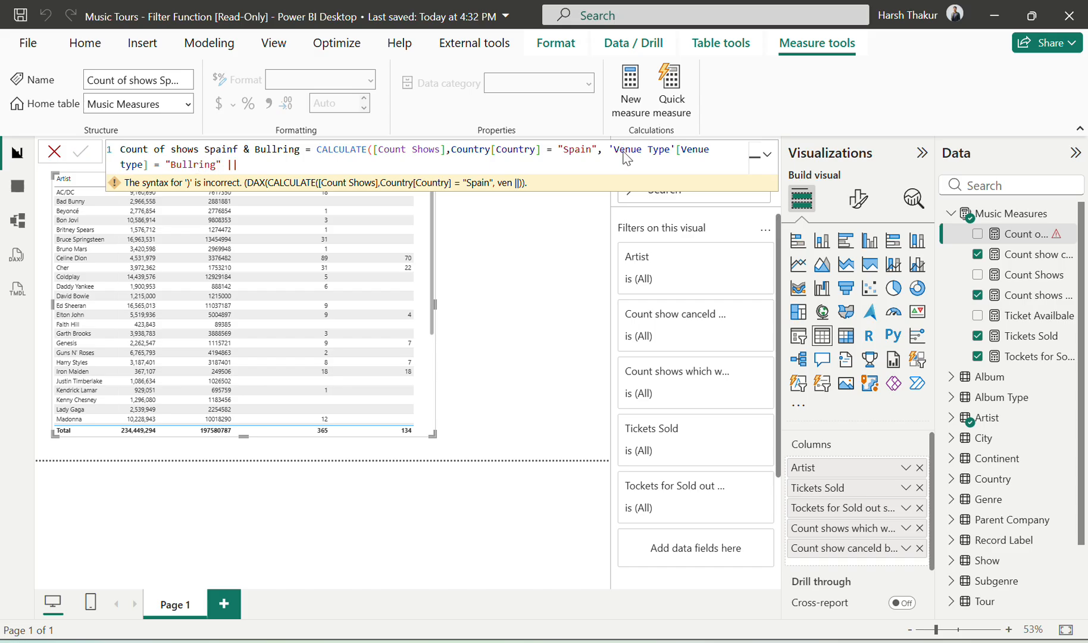
Step: Remove the trailing || operator, close the CALCULATE parenthesis and commit the measure
{"action": "key", "text": "BackSpace"}
{"action": "key", "text": "BackSpace"}
{"action": "key", "text": "BackSpace"}
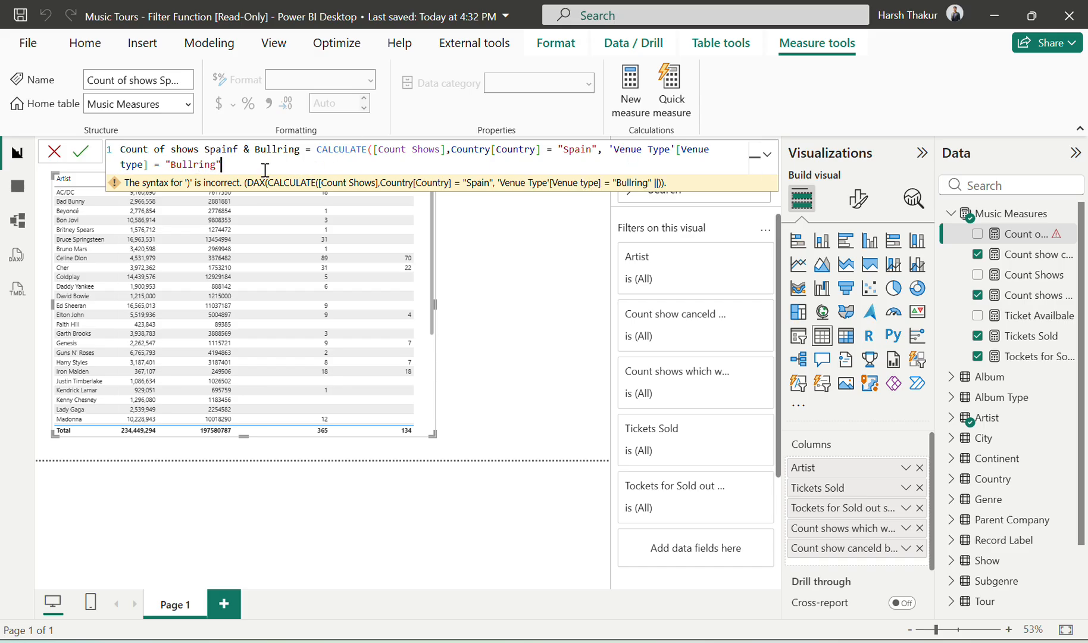
{"action": "type", "text": ")"}
{"action": "key", "text": "Return"}
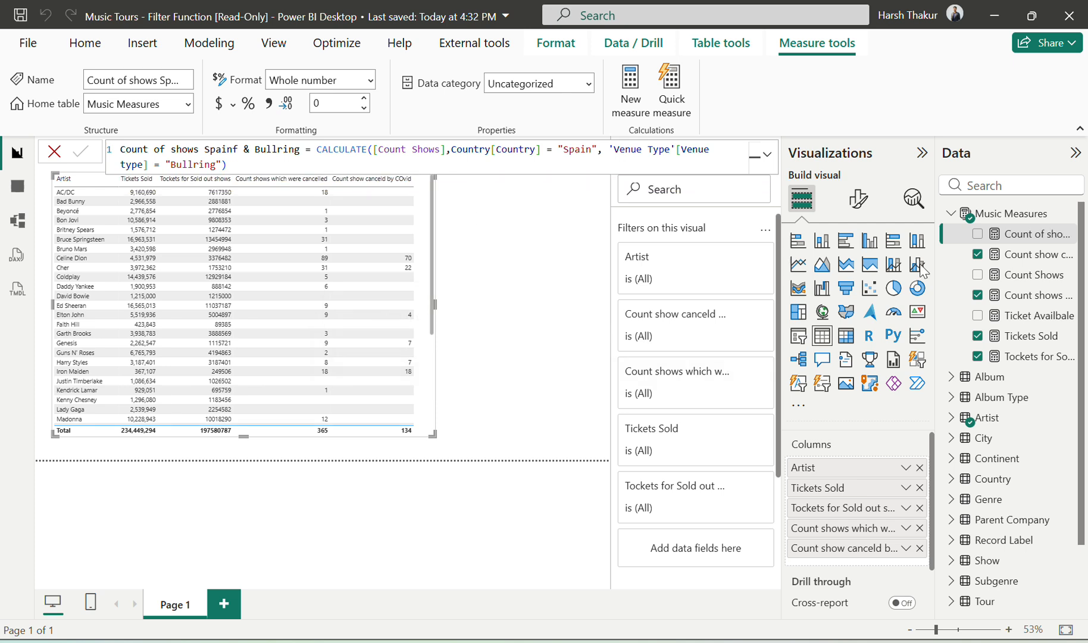
Step: Add the Spain and Bullring measure to the widened table visual and compare its counts with the exercise's sample results
{"action": "left_click_drag", "start_coordinate": [1015, 234], "coordinate": [795, 559]}
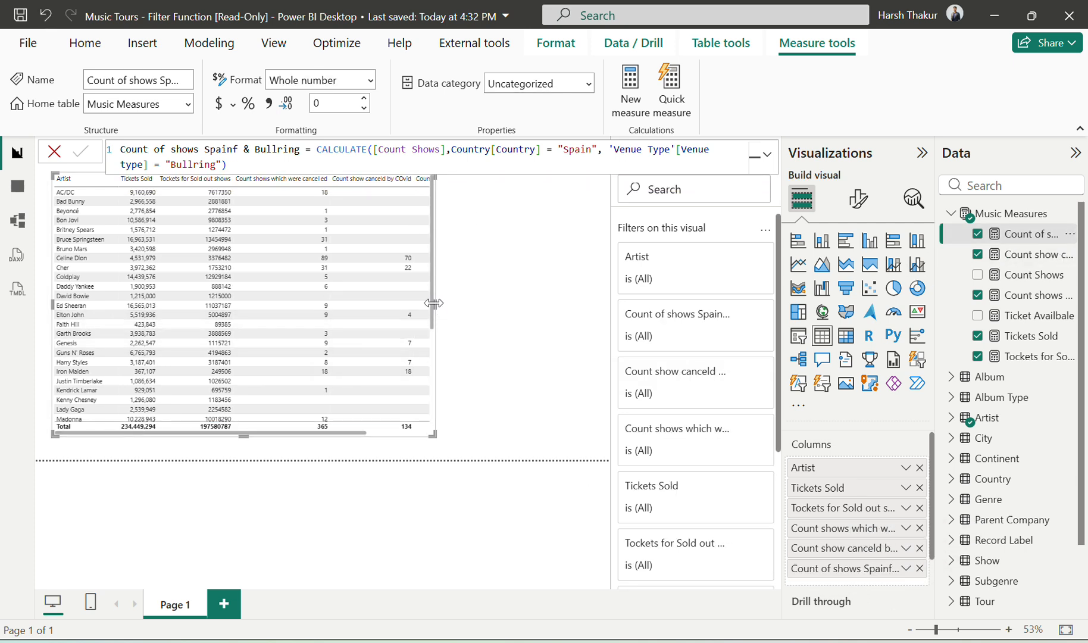
{"action": "left_click_drag", "start_coordinate": [434, 304], "coordinate": [536, 307]}
{"action": "key", "text": "alt+Tab"}
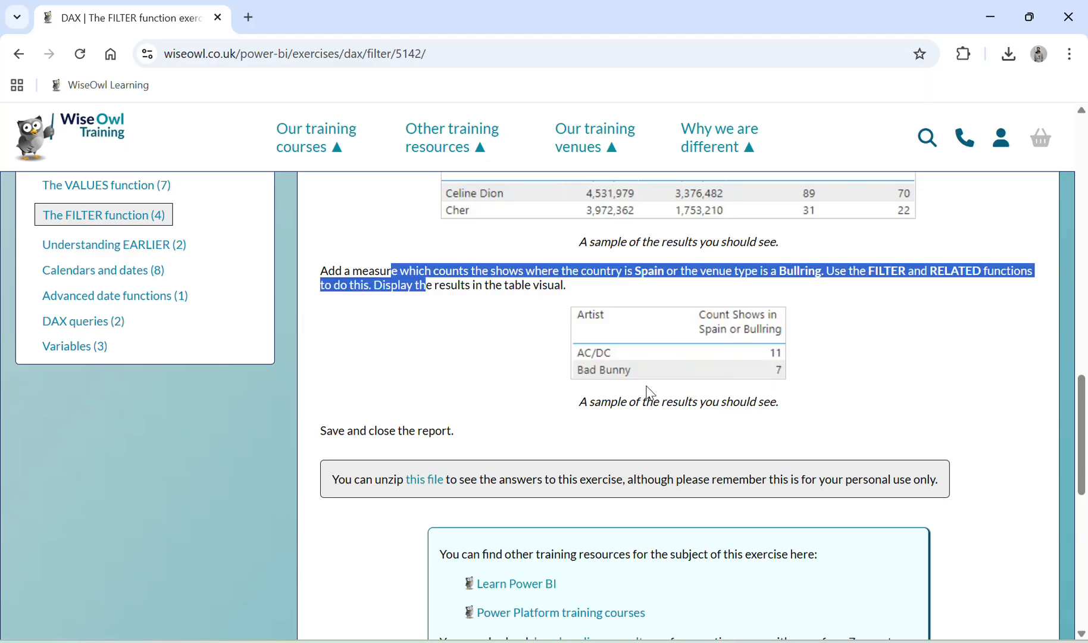
{"action": "key", "text": "alt+Tab"}
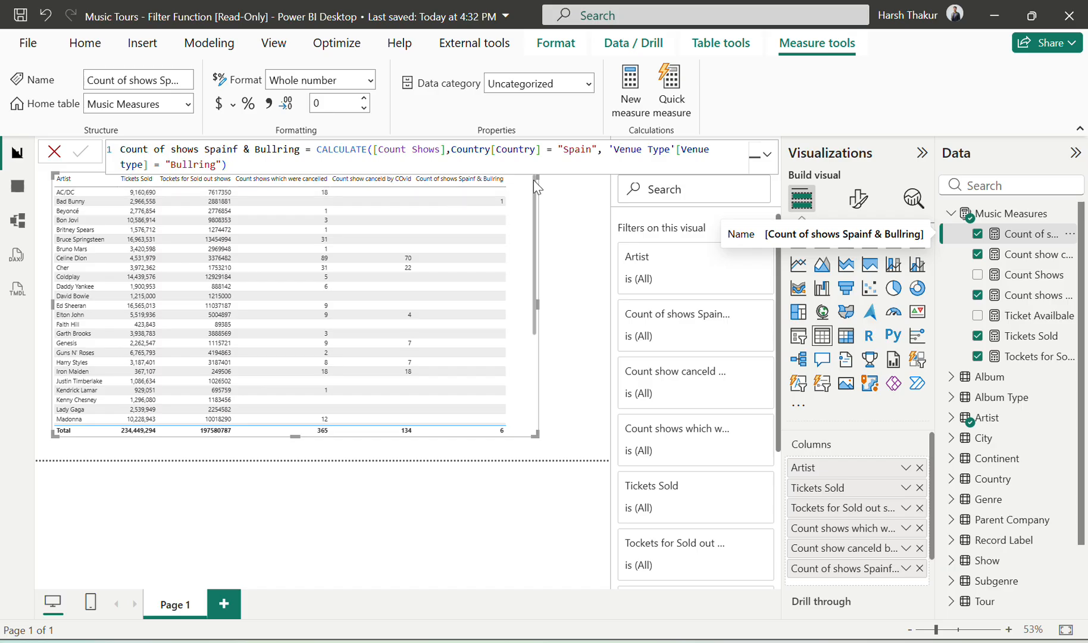
Step: Replace the measure's whole CALCULATE expression with the start of a COUNTROWS function
{"action": "left_click", "coordinate": [606, 152]}
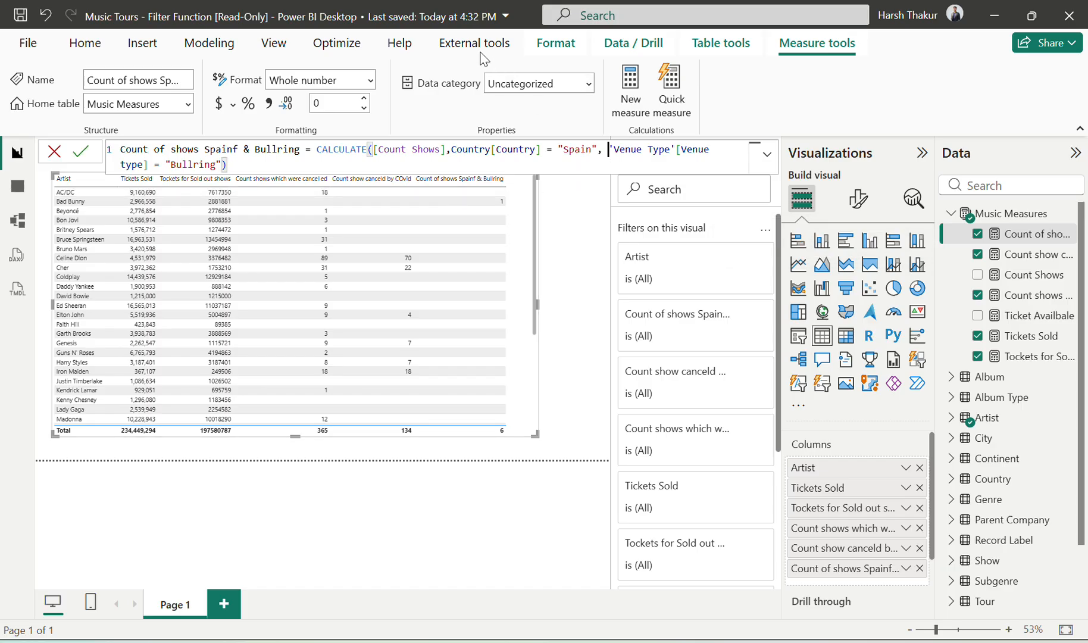
{"action": "left_click", "coordinate": [453, 41]}
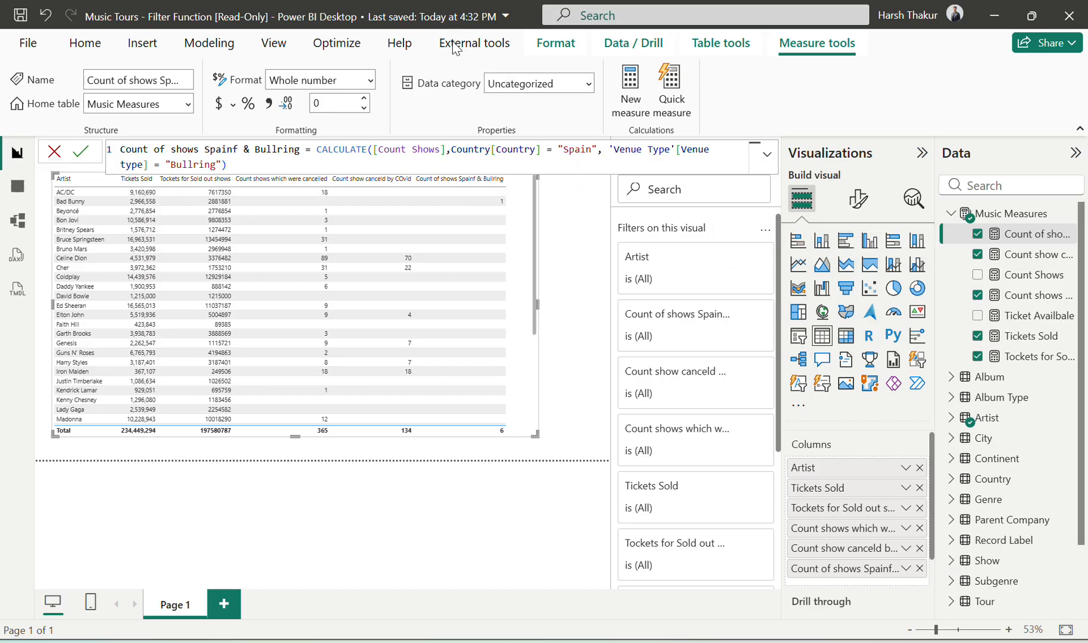
{"action": "left_click", "coordinate": [317, 150]}
{"action": "key", "text": "ctrl+shift+End"}
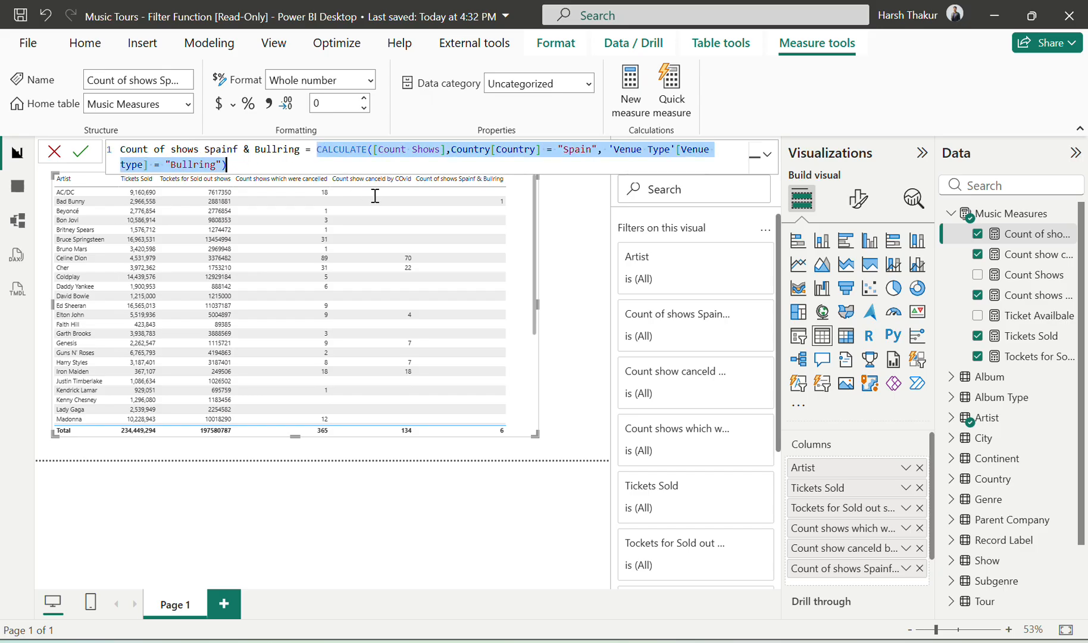
{"action": "type", "text": "Countro"}
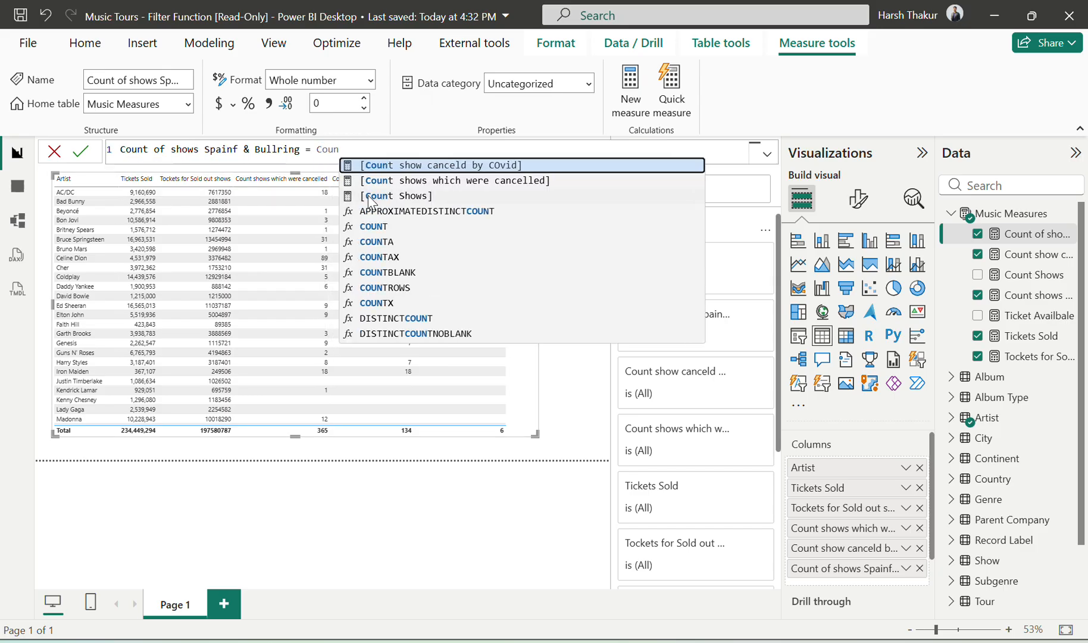
{"action": "key", "text": "Tab"}
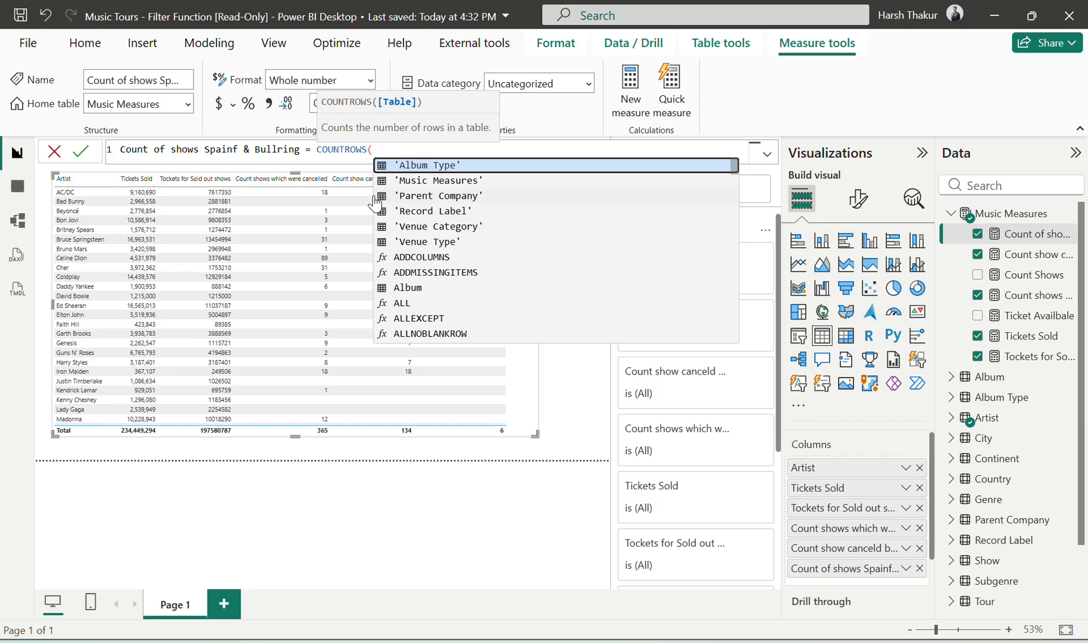
Step: Nest a FILTER function over the Show table inside COUNTROWS on a new line, leaving a new line for its condition
{"action": "key", "text": "shift+Return"}
{"action": "type", "text": "fi"}
{"action": "key", "text": "Tab"}
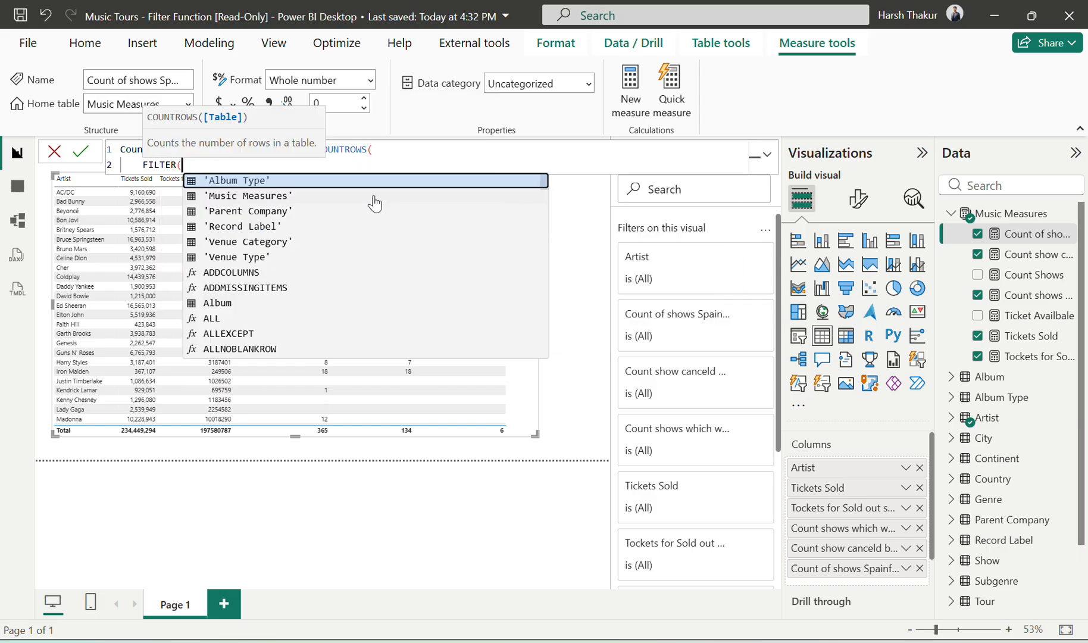
{"action": "type", "text": "sho"}
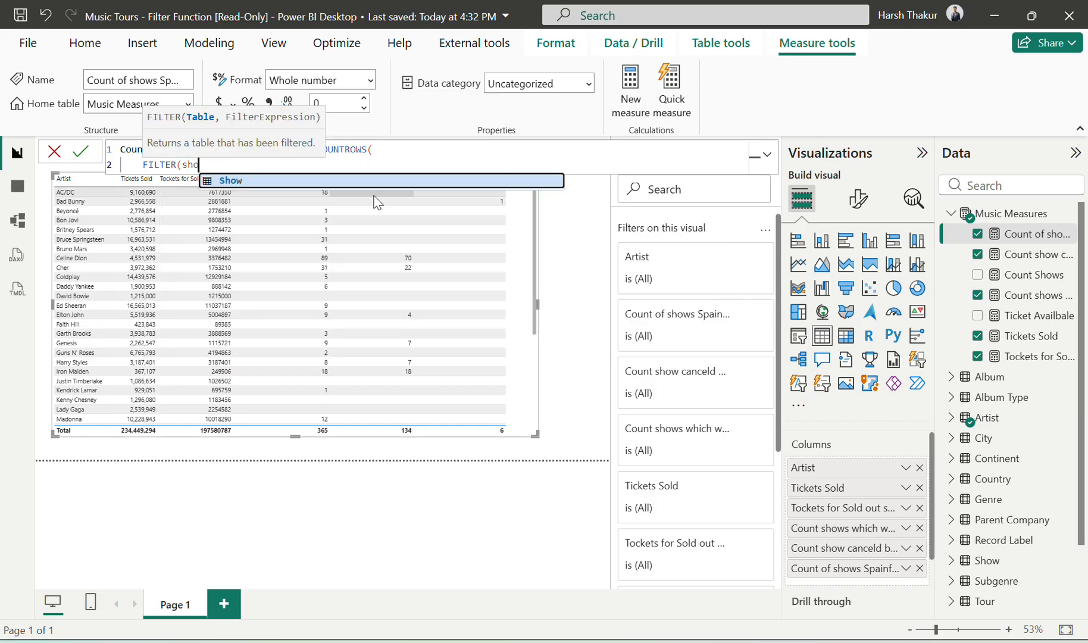
{"action": "key", "text": "Tab"}
{"action": "type", "text": ","}
{"action": "key", "text": "shift+Return"}
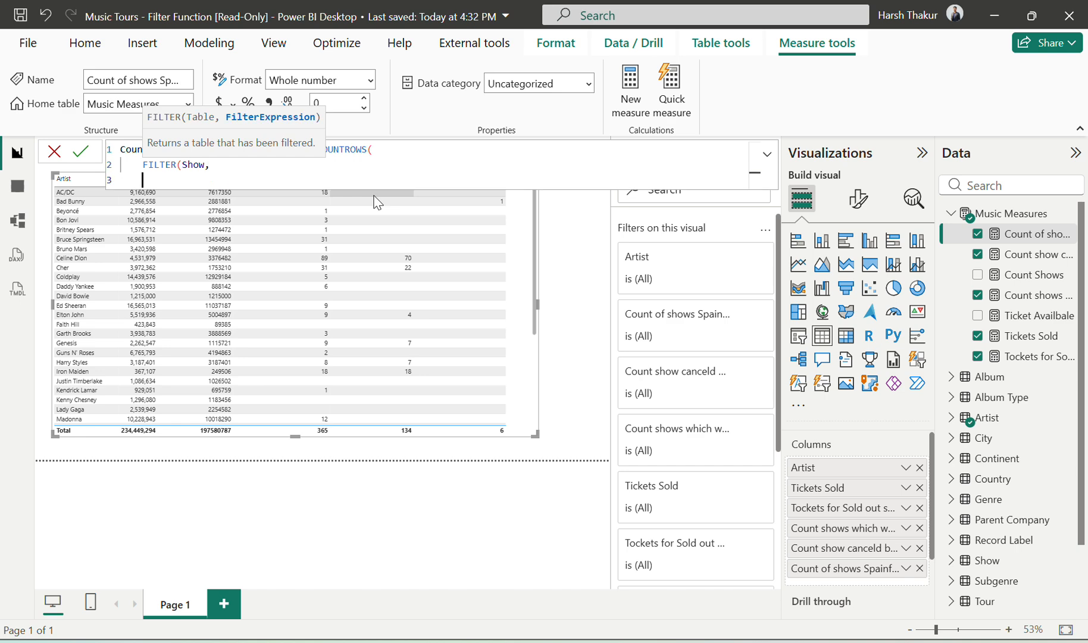
Step: Write the FILTER condition's first line as RELATED(Country[Country] = "Spain" || and start a new line for the alternative
{"action": "type", "text": "rela"}
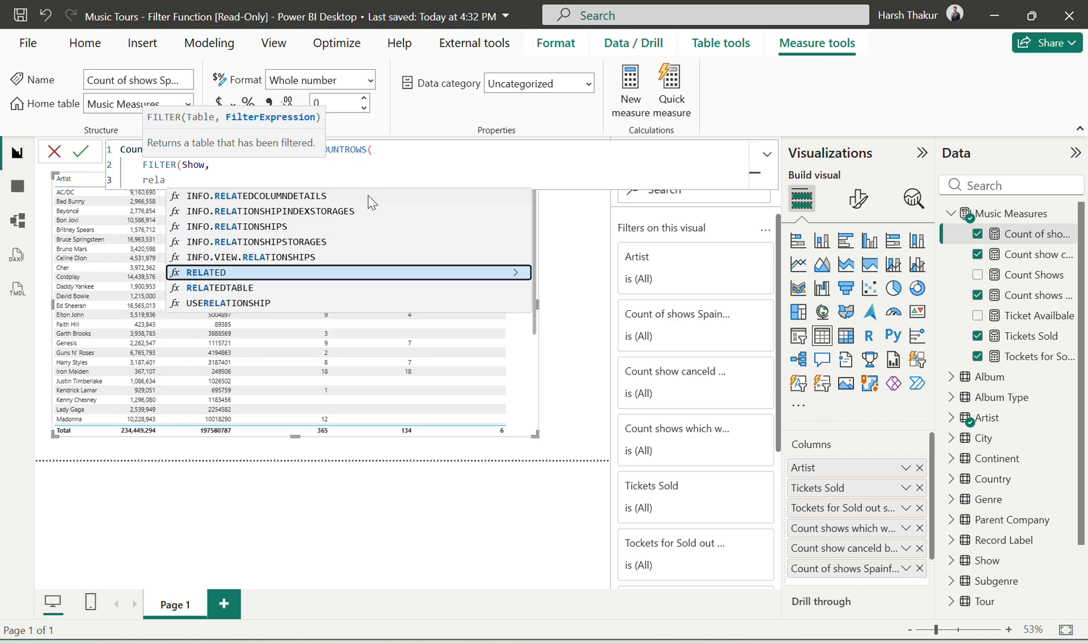
{"action": "key", "text": "Tab"}
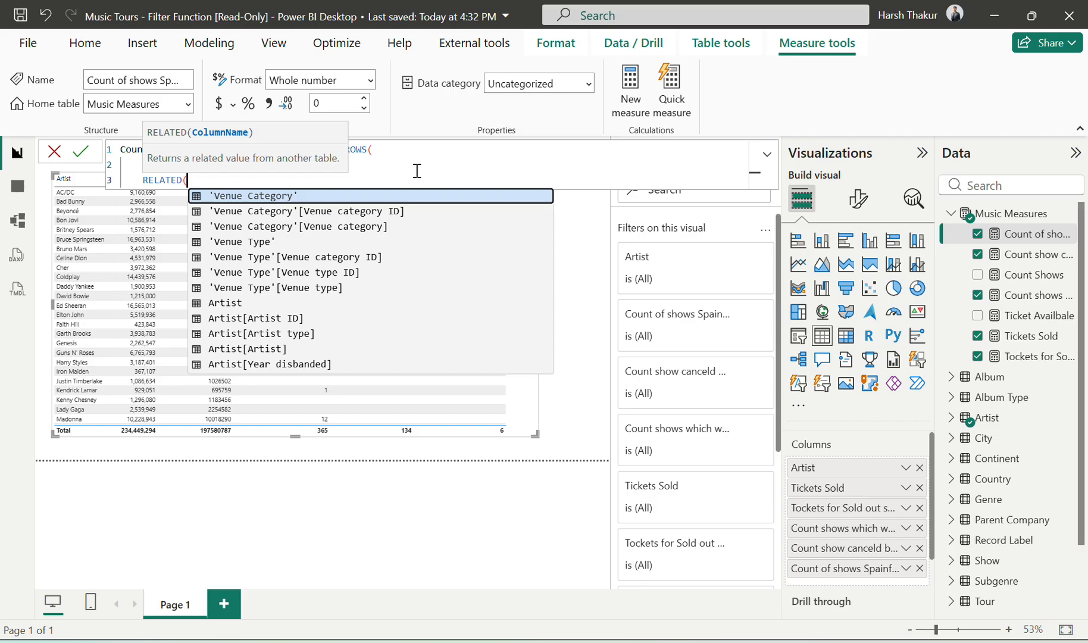
{"action": "type", "text": "coun"}
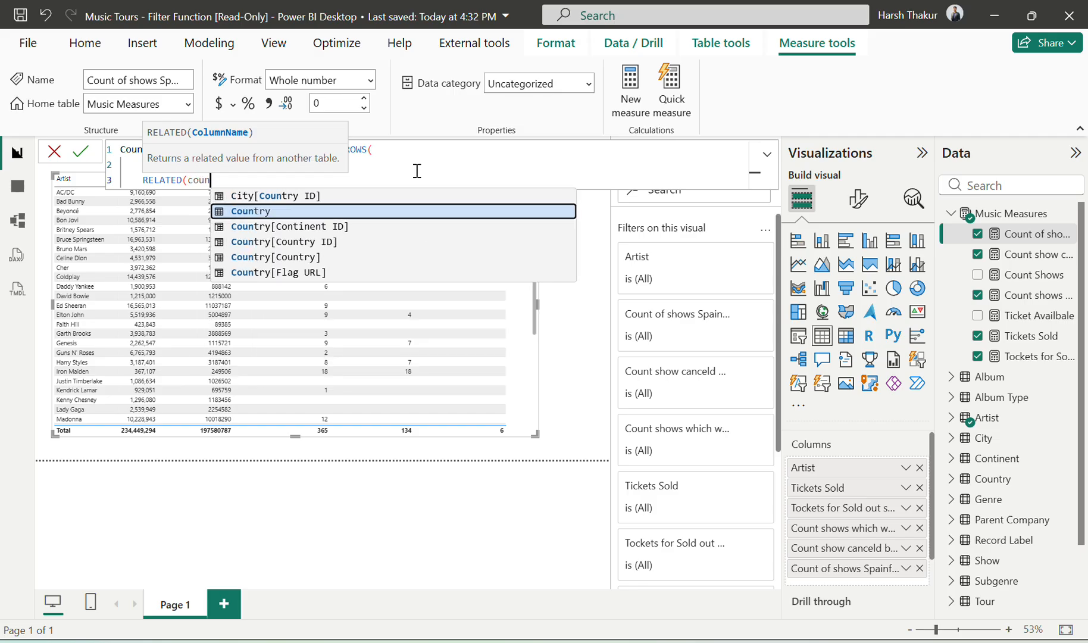
{"action": "key", "text": "Down"}
{"action": "key", "text": "Down"}
{"action": "key", "text": "Down"}
{"action": "key", "text": "Tab"}
{"action": "type", "text": "= "}
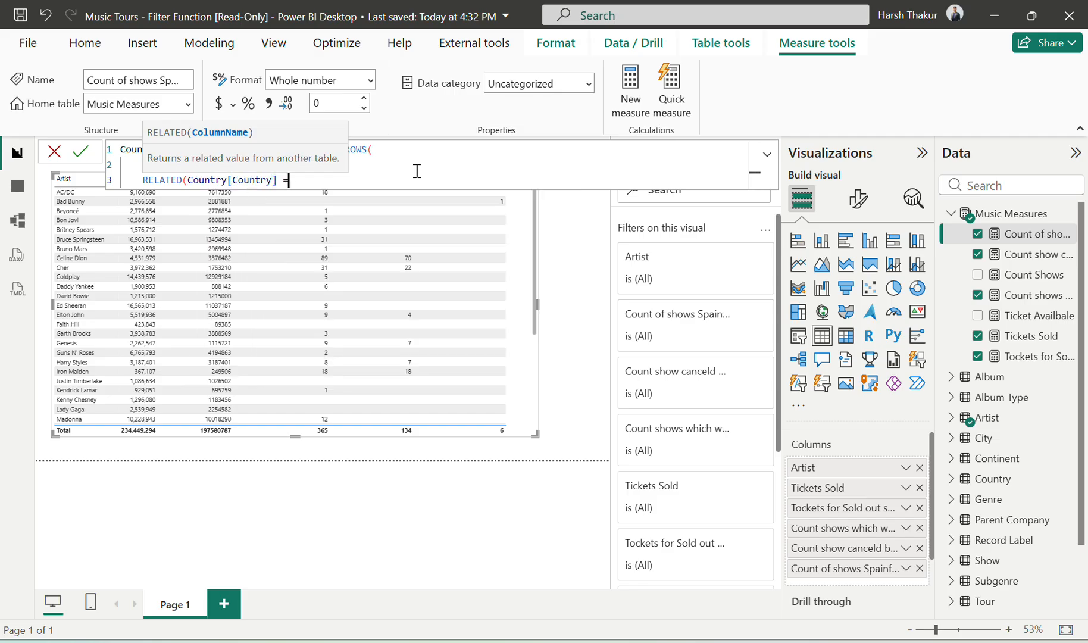
{"action": "type", "text": "\"Spain\" ||"}
{"action": "key", "text": "shift+Return"}
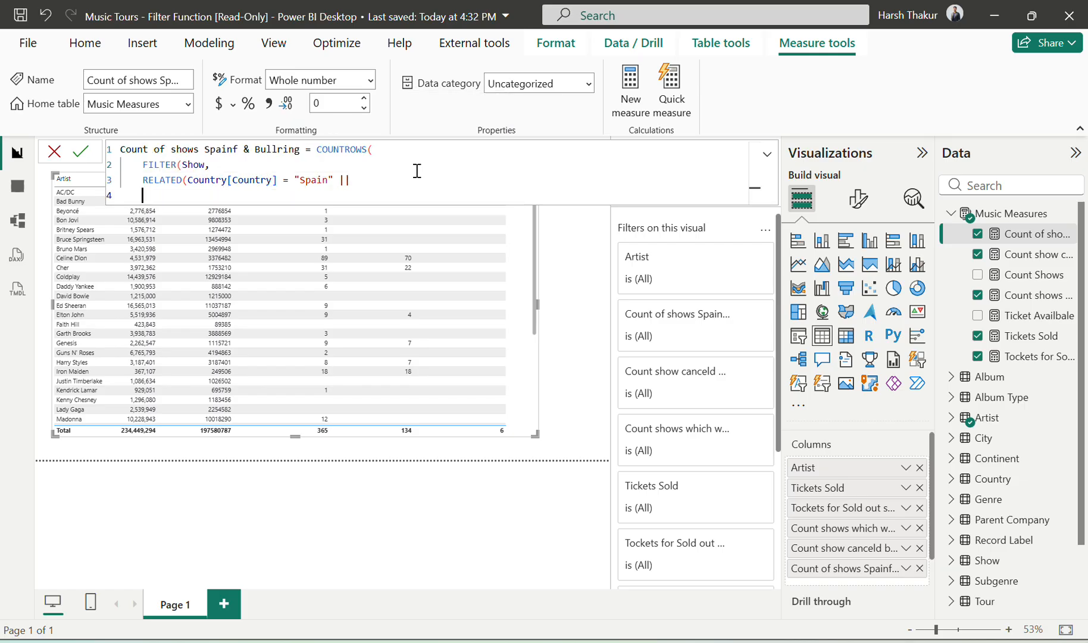
Step: Add a second RELATED function referring to the 'Venue Type'[Venue type] column
{"action": "type", "text": "re"}
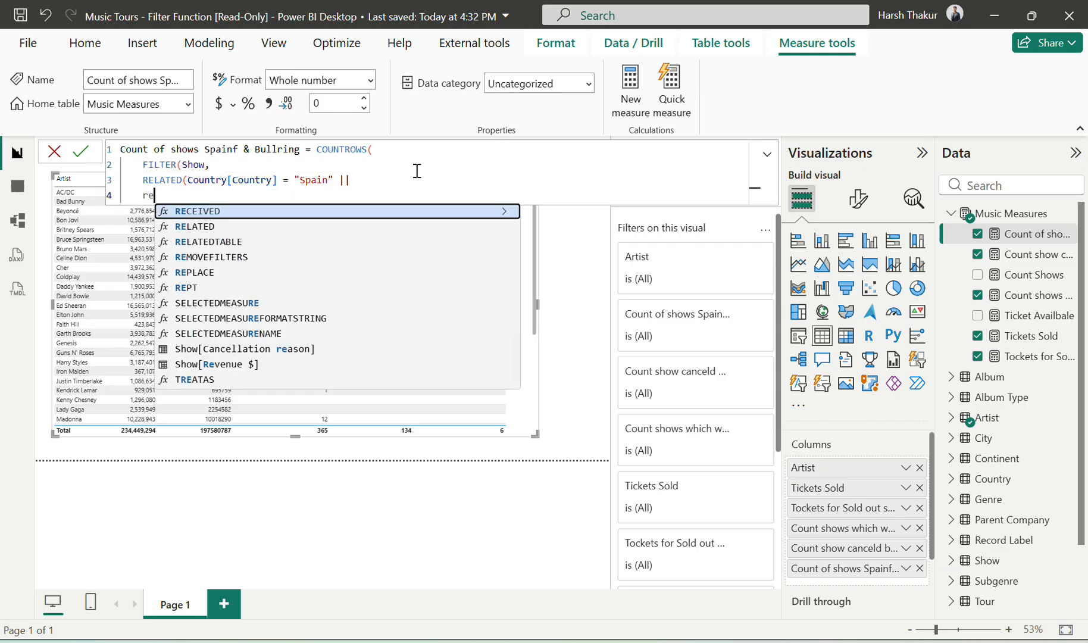
{"action": "key", "text": "Down"}
{"action": "key", "text": "Tab"}
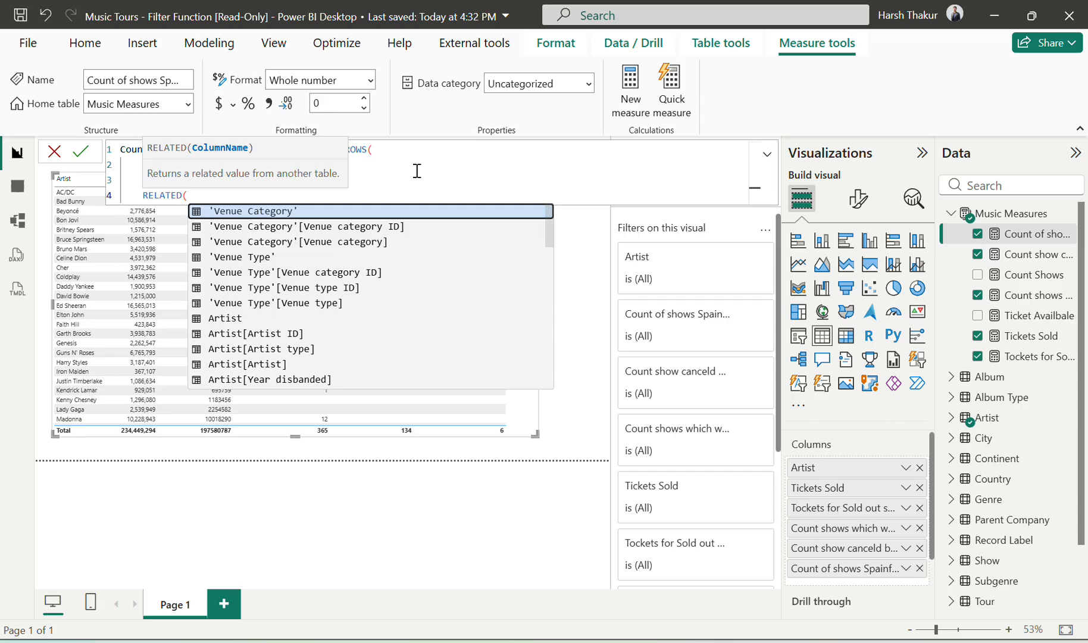
{"action": "type", "text": "ven"}
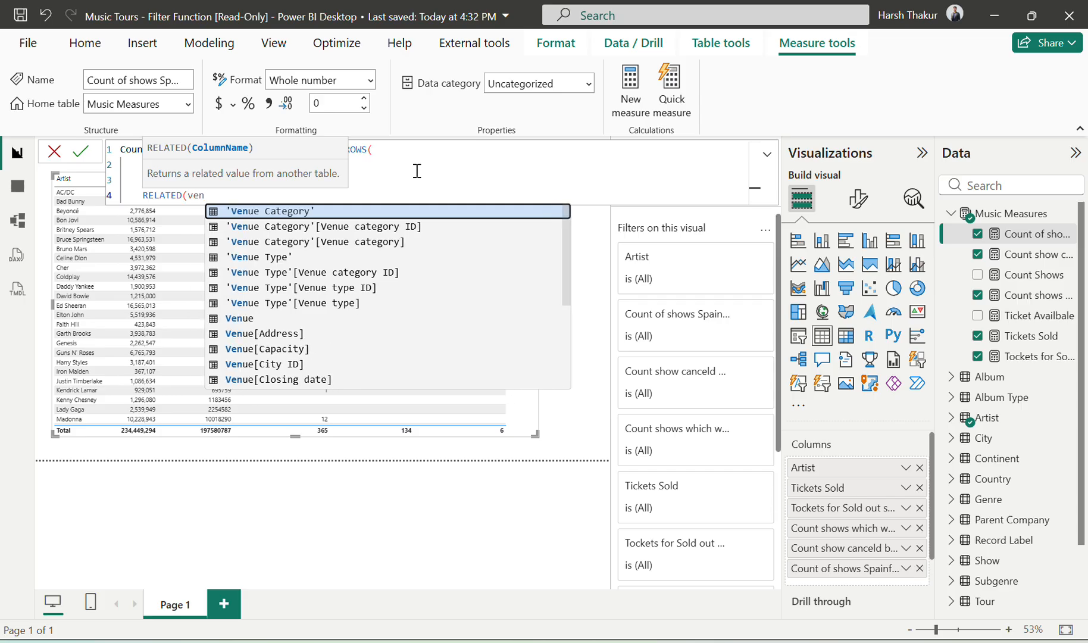
{"action": "key", "text": "Down"}
{"action": "key", "text": "Down"}
{"action": "key", "text": "Down"}
{"action": "key", "text": "Down"}
{"action": "key", "text": "Down"}
{"action": "key", "text": "Down"}
{"action": "key", "text": "Tab"}
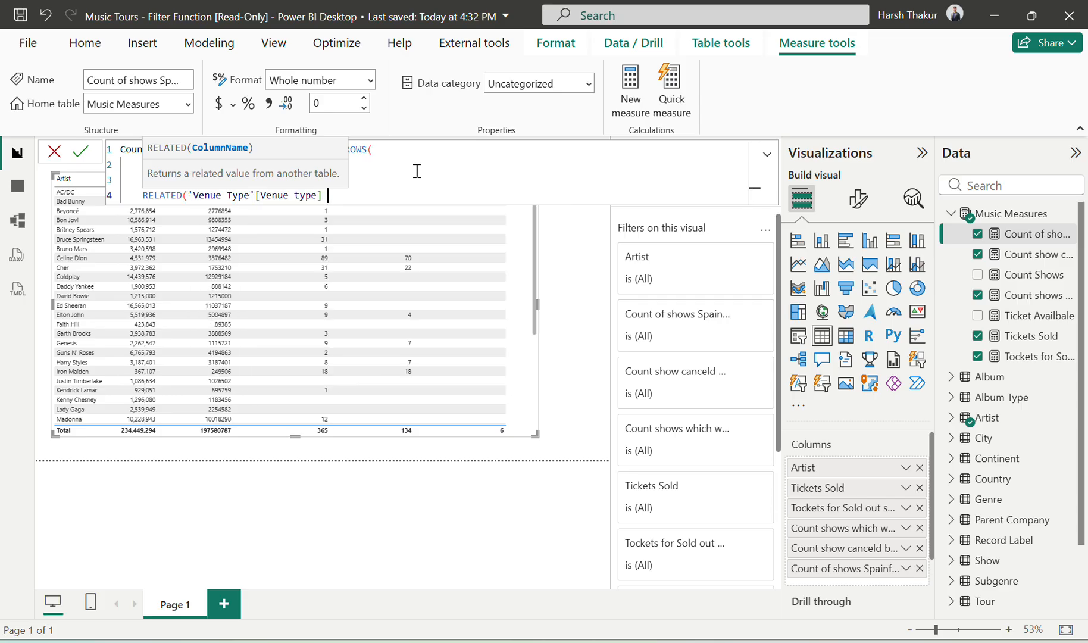
Step: Compare the venue type with "BuLLrings", leaving the parenthesis after it open, and add an empty line below
{"action": "type", "text": "= \"BuLLrings\")"}
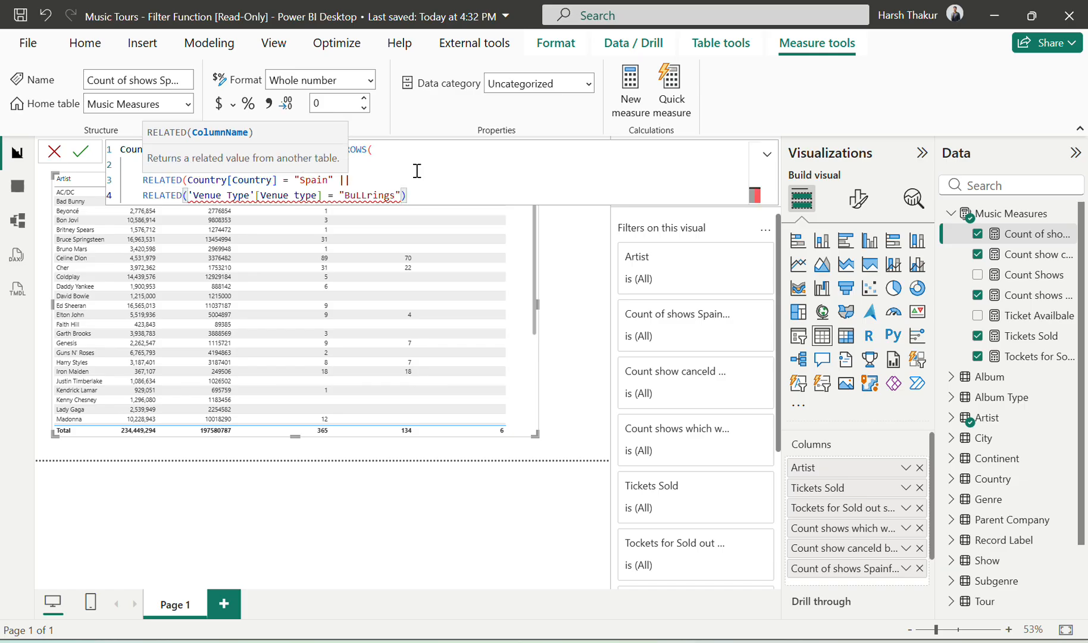
{"action": "key", "text": "BackSpace"}
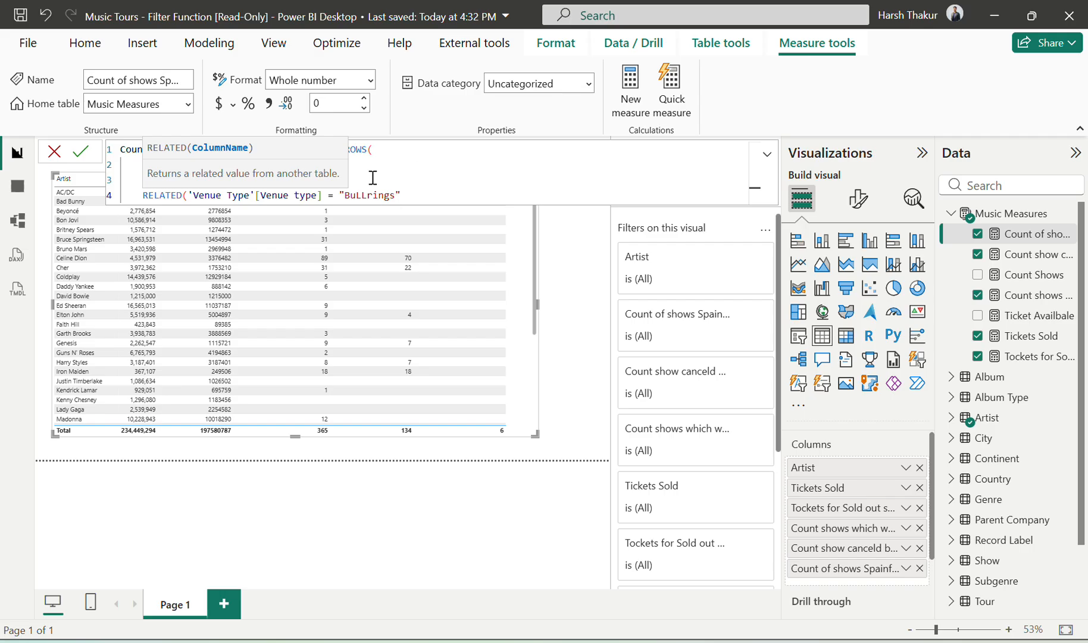
{"action": "double_click", "coordinate": [345, 195]}
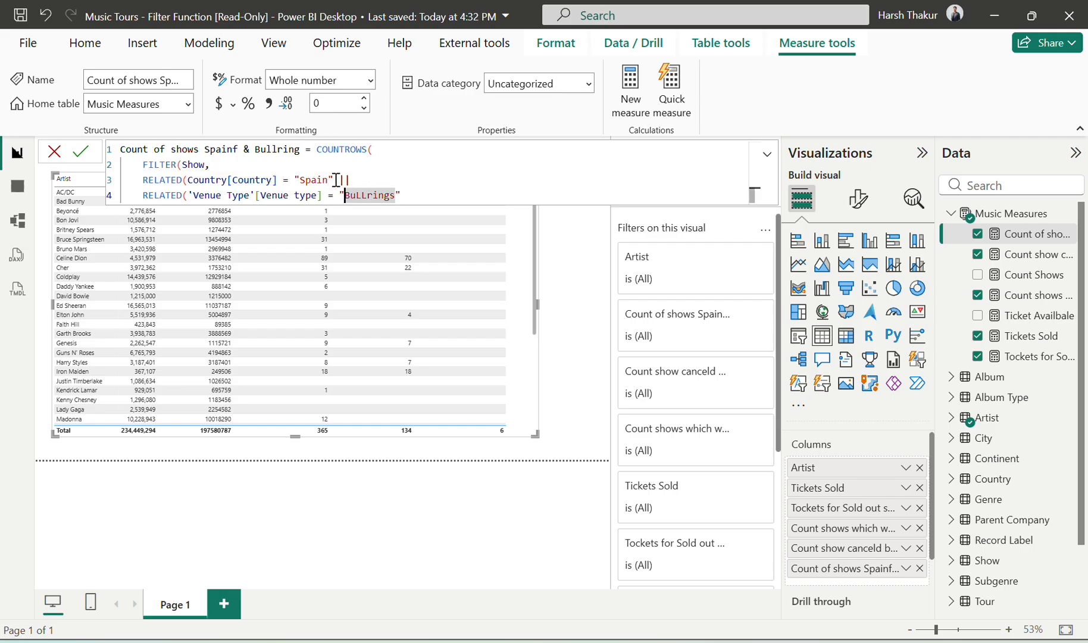
{"action": "left_click", "coordinate": [335, 179]}
{"action": "key", "text": "BackSpace"}
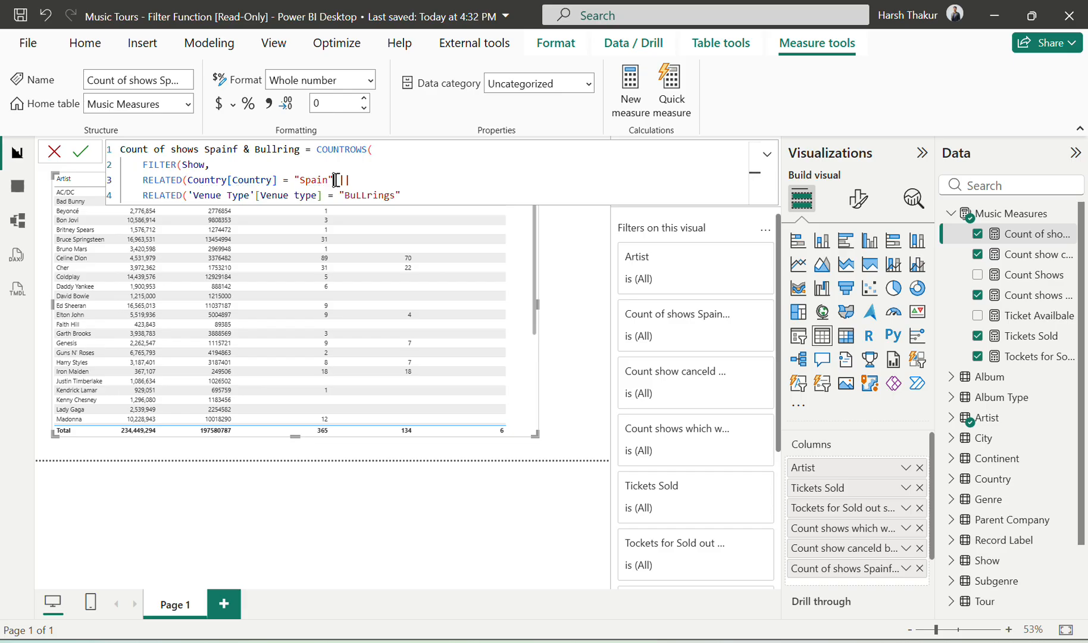
{"action": "left_click", "coordinate": [409, 194]}
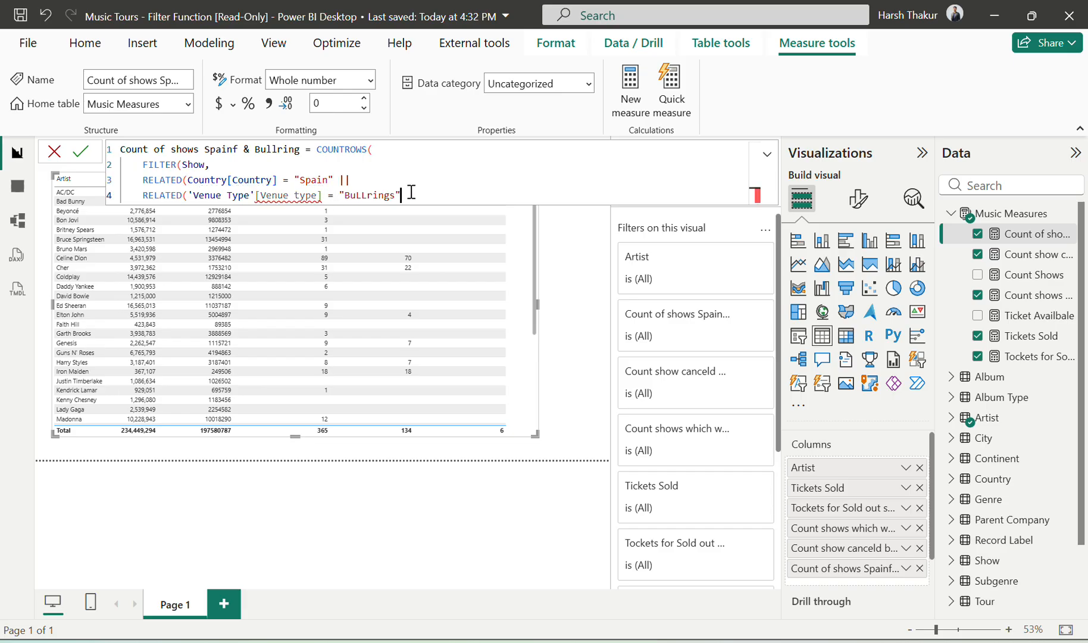
{"action": "key", "text": "shift+Return"}
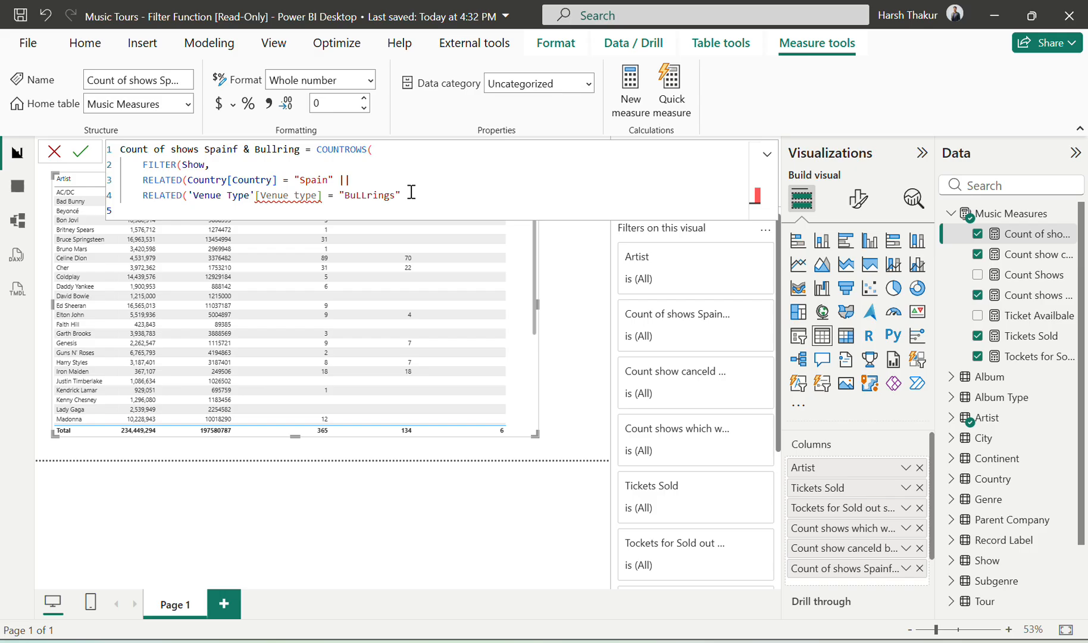
Step: Following the answer report's syntax, close each RELATED directly after its column, close FILTER and COUNTROWS, and commit the measure
{"action": "key", "text": "alt+Tab"}
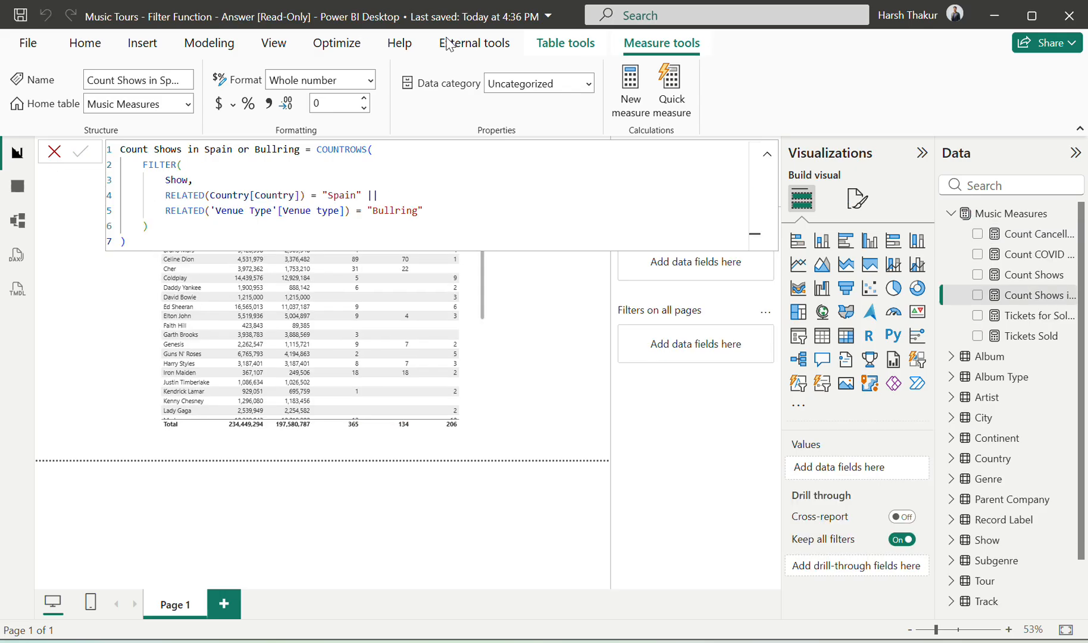
{"action": "key", "text": "alt+Tab"}
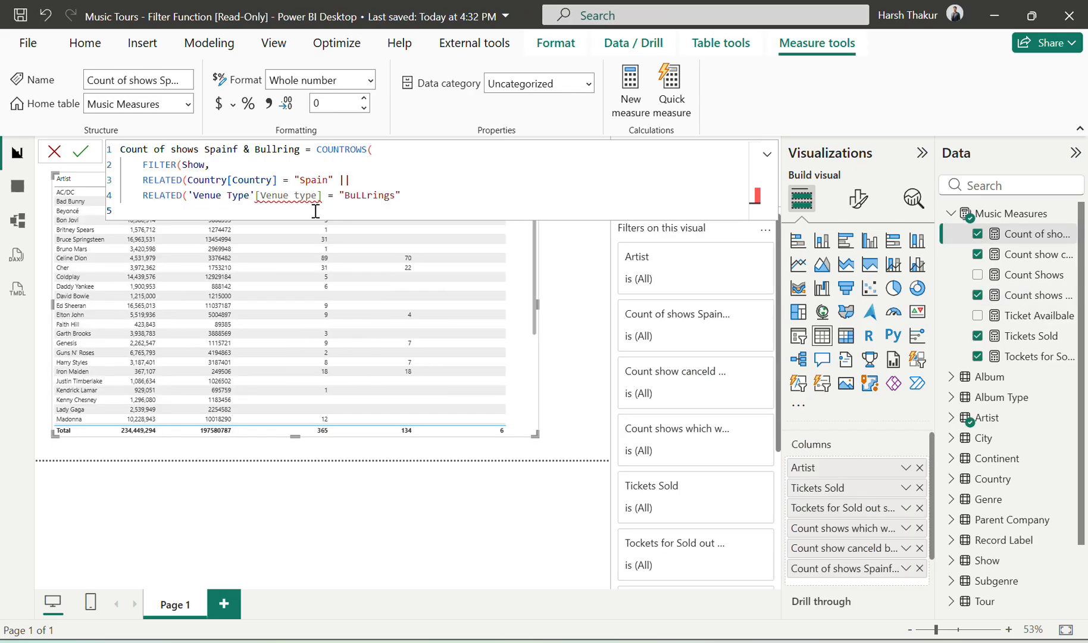
{"action": "left_click", "coordinate": [284, 180]}
{"action": "type", "text": ")"}
{"action": "left_click", "coordinate": [321, 196]}
{"action": "type", "text": ")"}
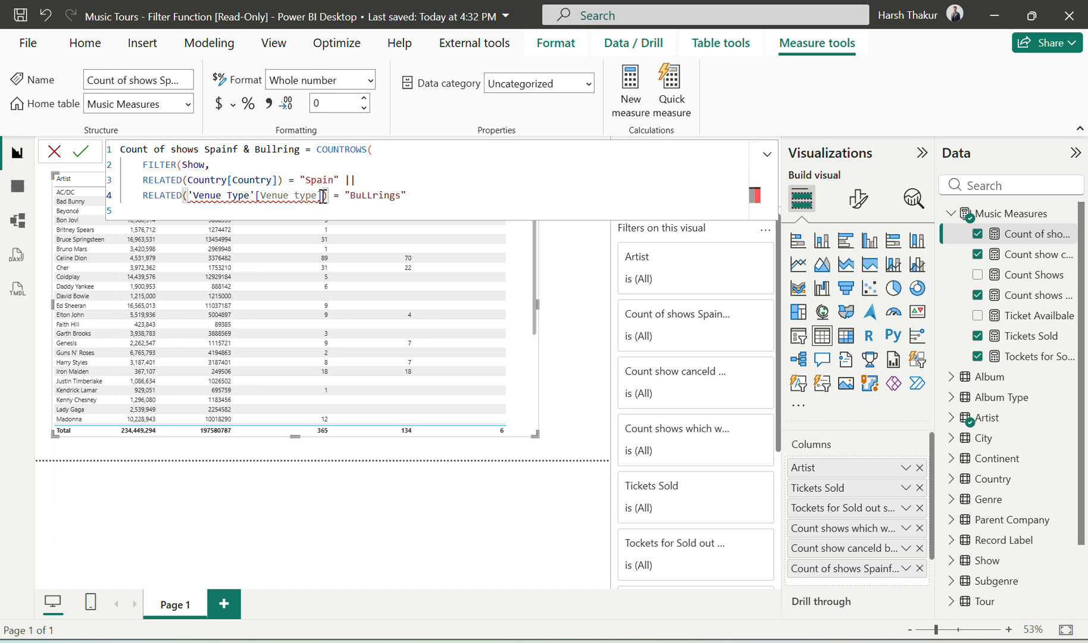
{"action": "left_click", "coordinate": [420, 199]}
{"action": "type", "text": "))"}
{"action": "key", "text": "Return"}
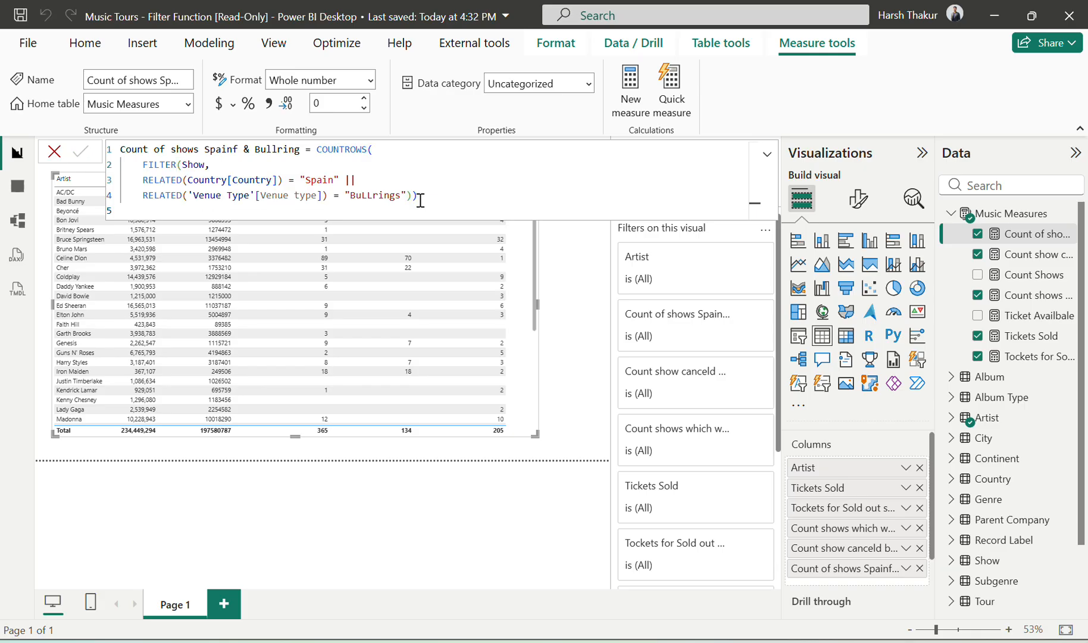
Step: Close the formula editor and switch to the Wise Owl exercise page in Chrome to compare the Spain or Bullring sample counts
{"action": "left_click", "coordinate": [54, 151]}
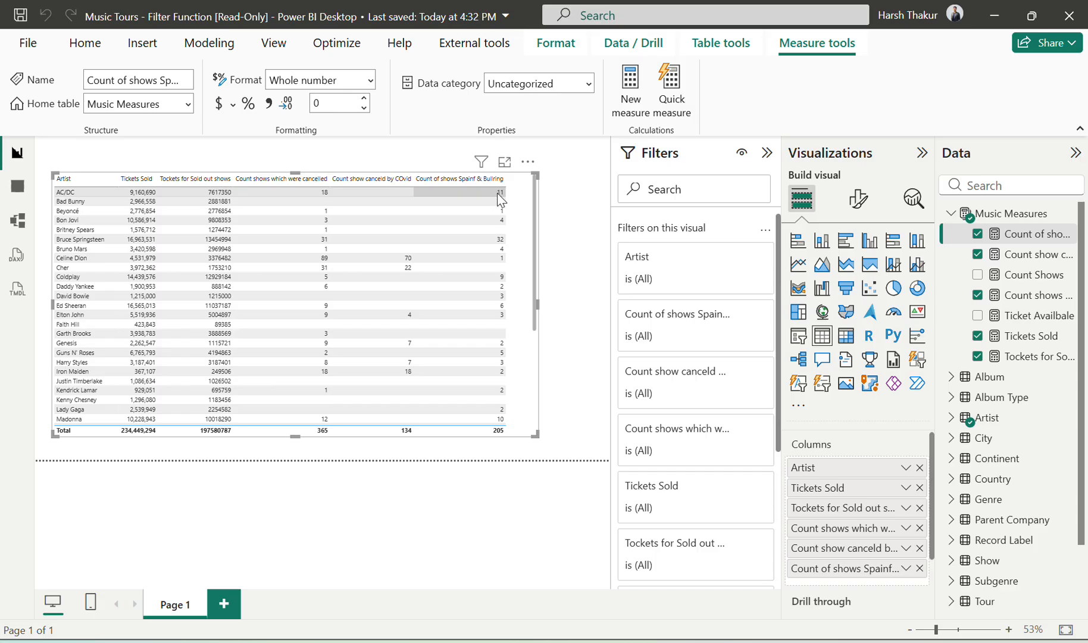
{"action": "key", "text": "alt+Tab"}
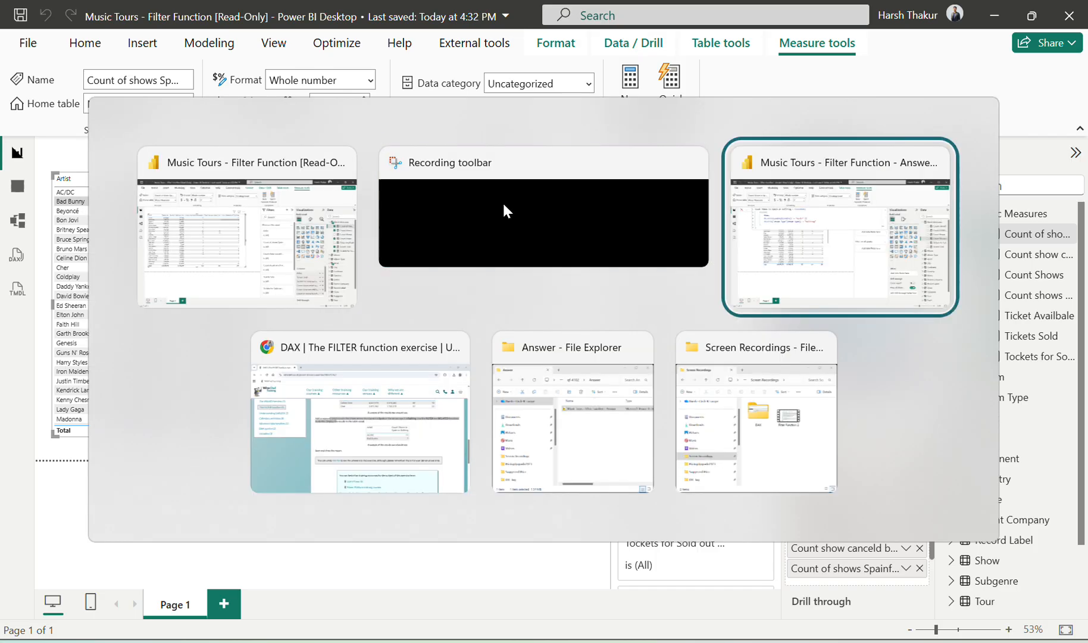
{"action": "key", "text": "alt+Tab"}
{"action": "key", "text": "alt+Tab"}
{"action": "key", "text": "alt+Tab"}
{"action": "key", "text": "alt+Tab"}
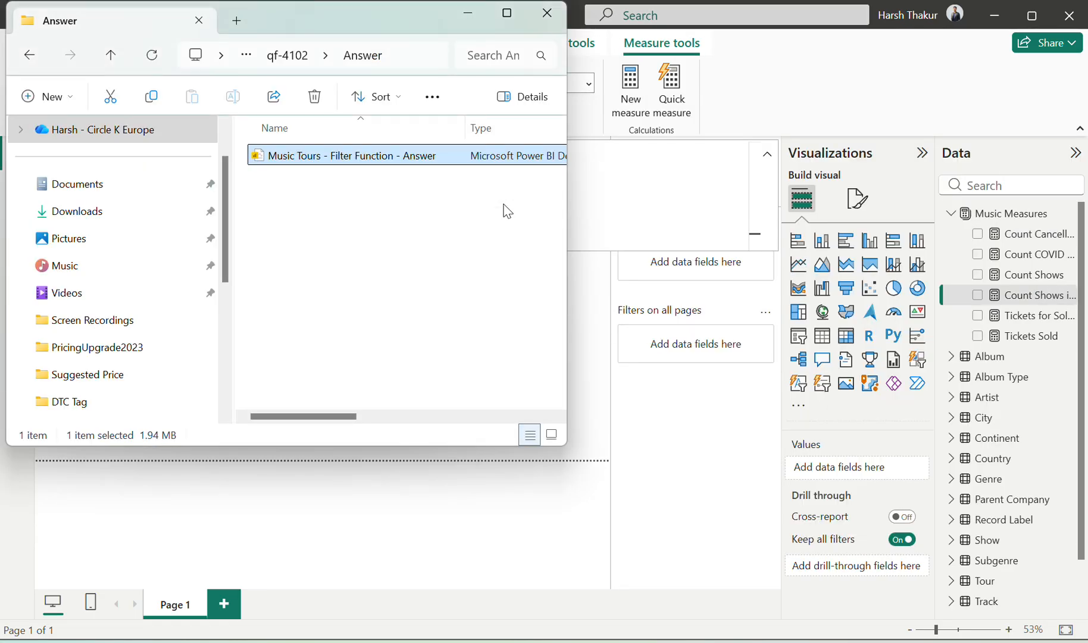
{"action": "key", "text": "alt+Tab"}
{"action": "key", "text": "alt+Tab"}
{"action": "key", "text": "alt+Tab"}
{"action": "key", "text": "alt+Tab"}
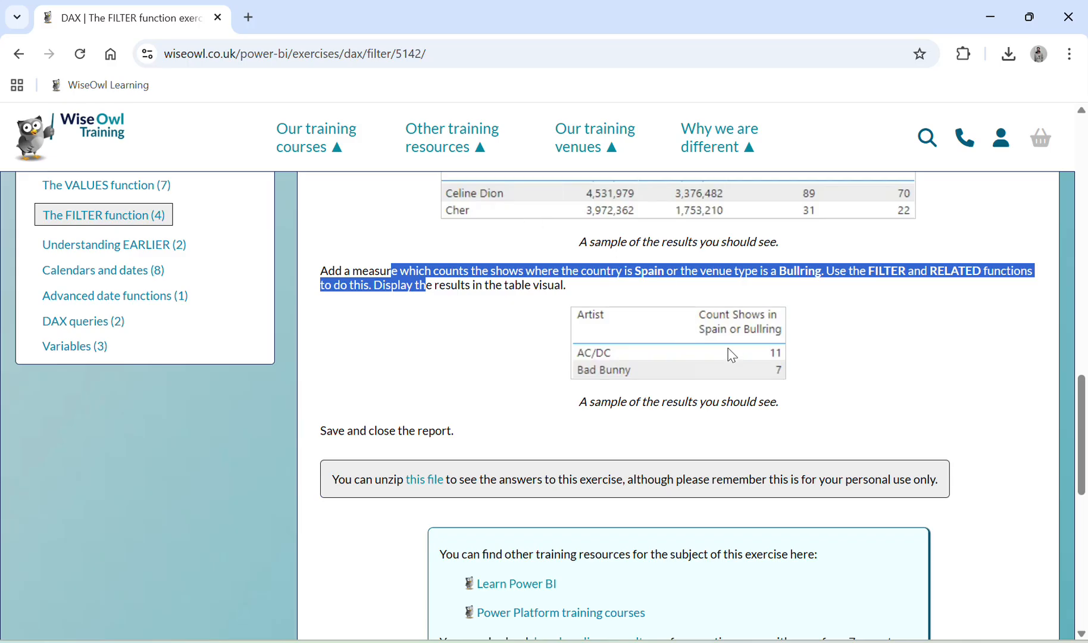
Step: Switch to the answer report in Power BI and close its formula editor to check its Spain or Bullring counts
{"action": "key", "text": "alt+Tab"}
{"action": "key", "text": "alt+Tab"}
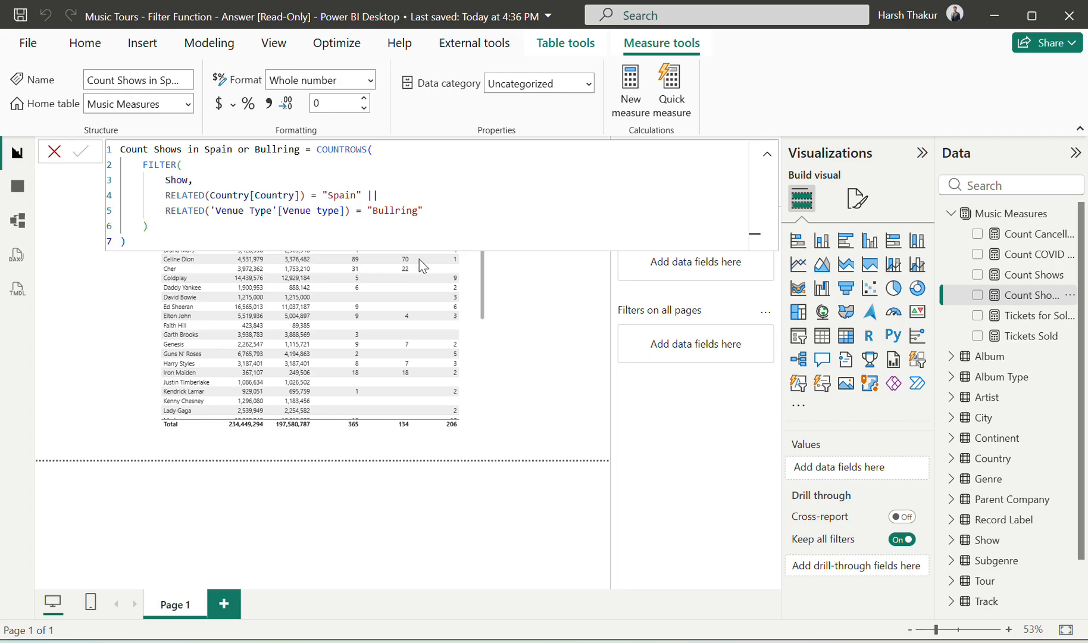
{"action": "left_click", "coordinate": [54, 151]}
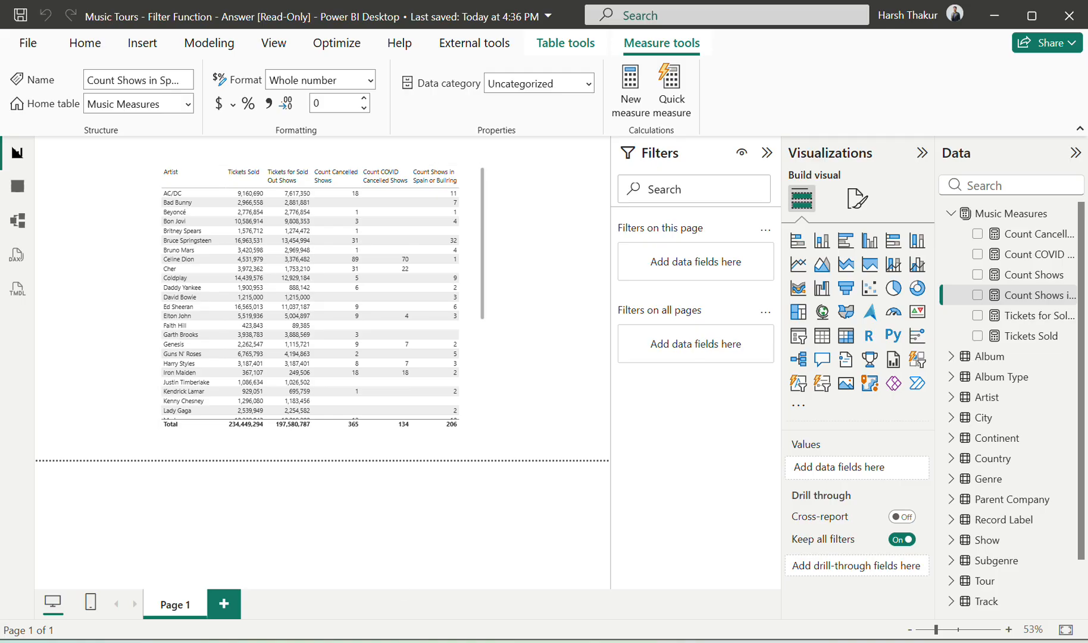
Step: Return to the exercise page in Chrome and review its instructions from the top down to the Spain or Bullring task
{"action": "key", "text": "alt+Tab"}
{"action": "scroll", "coordinate": [733, 395], "scroll_direction": "up", "scroll_amount": 5}
{"action": "scroll", "coordinate": [732, 389], "scroll_direction": "up", "scroll_amount": 15}
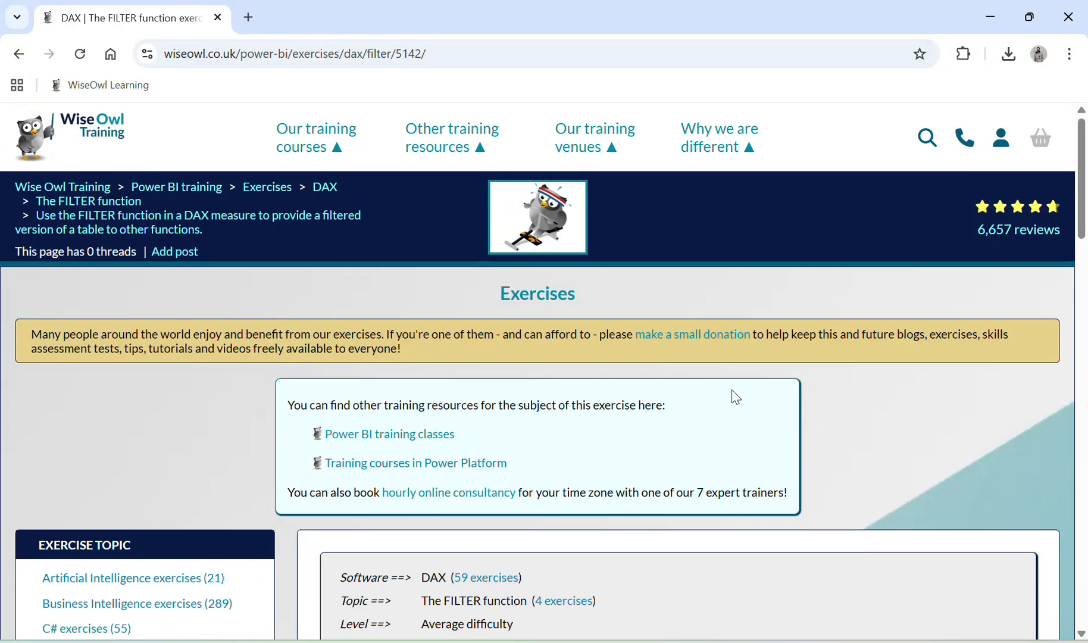
{"action": "scroll", "coordinate": [732, 389], "scroll_direction": "down", "scroll_amount": 4}
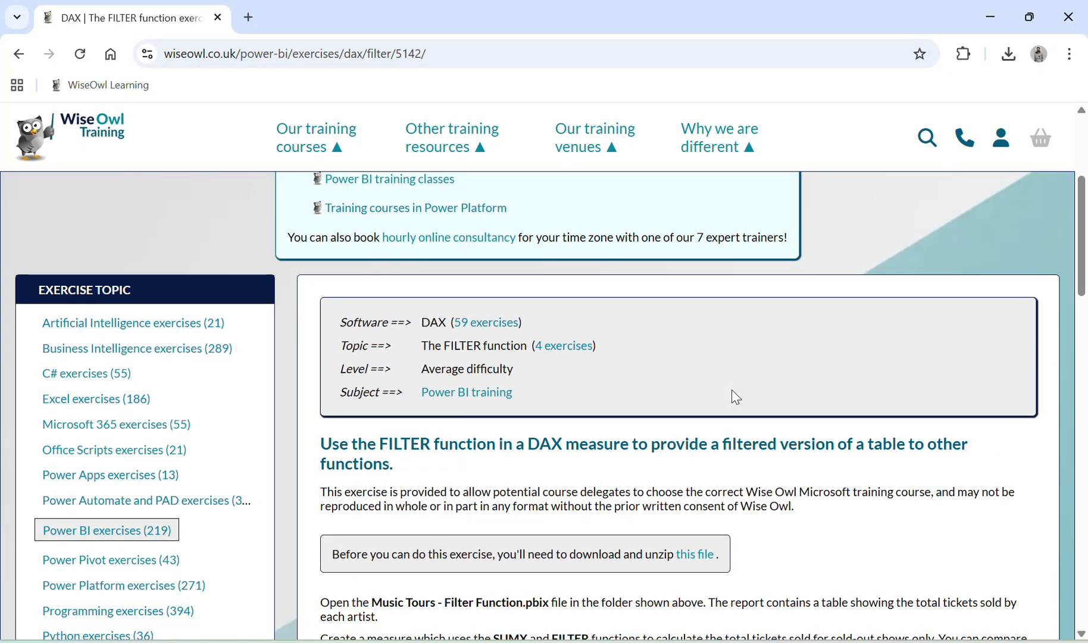
{"action": "scroll", "coordinate": [732, 393], "scroll_direction": "down", "scroll_amount": 10}
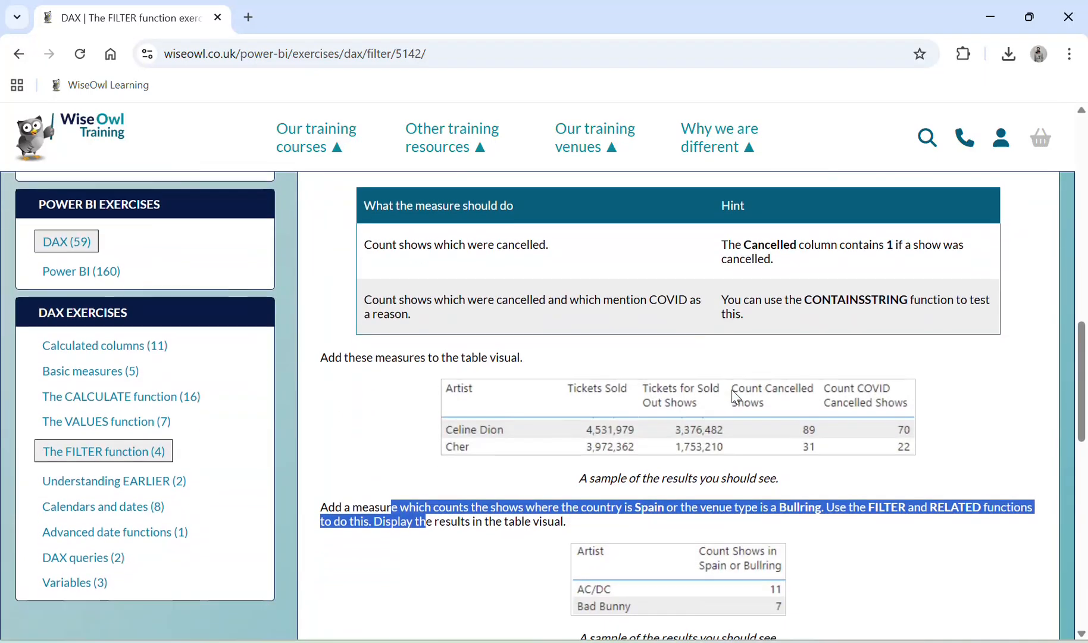